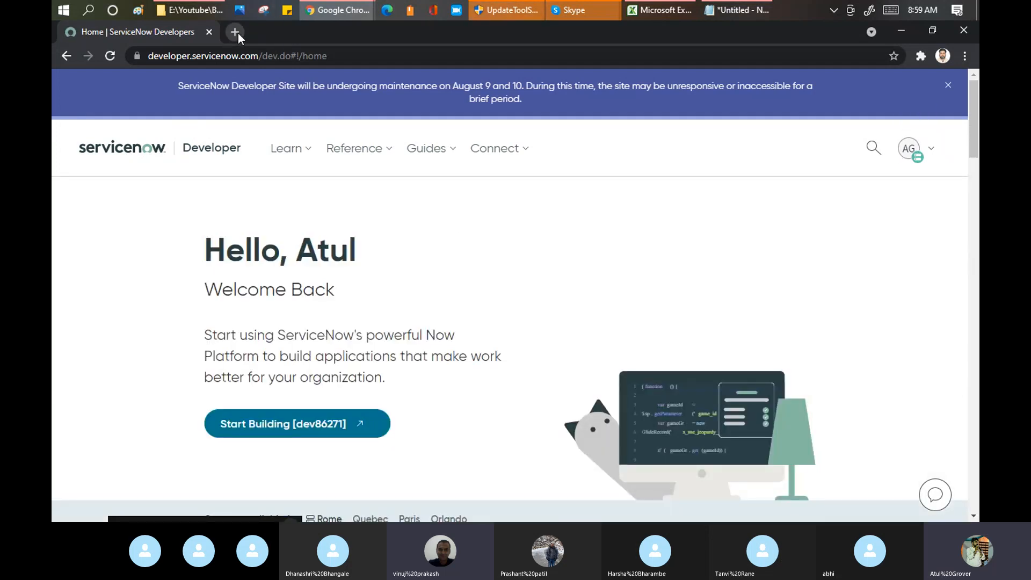
Load the developer instance dev86271.service-now.com in a new browser tab
{"action": "left_click", "coordinate": [237, 35]}
{"action": "type", "text": "dev86271.service-now.com"}
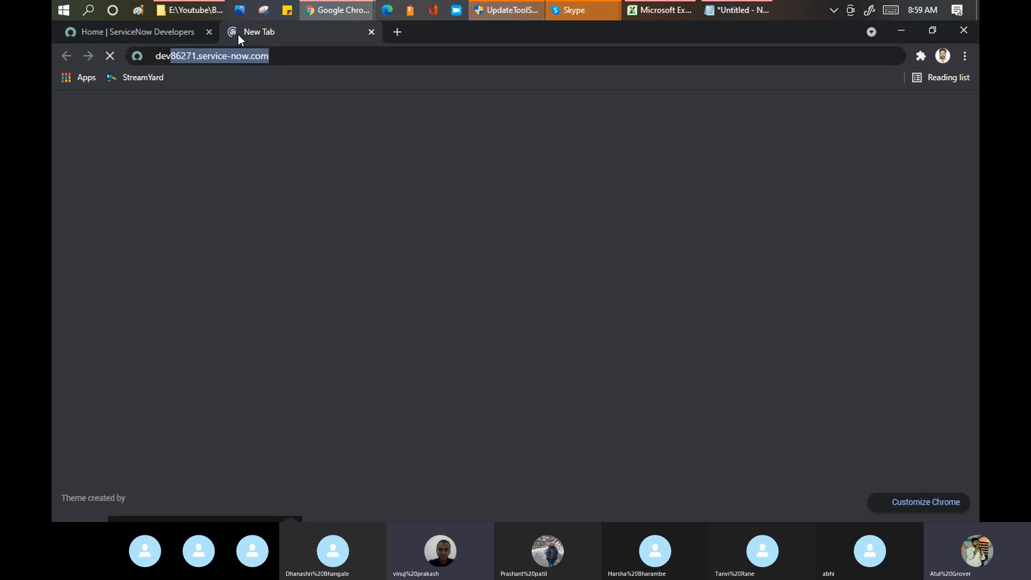
{"action": "key", "text": "Return"}
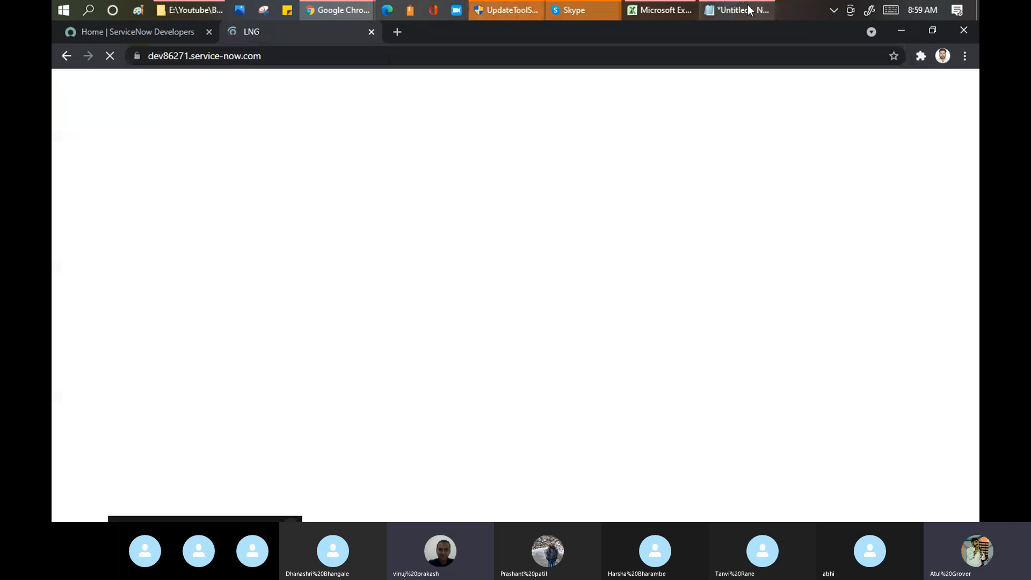
Switch to the Notepad notes, review the incident lifecycle from New to Resolve, and return to Chrome
{"action": "mouse_move", "coordinate": [750, 9]}
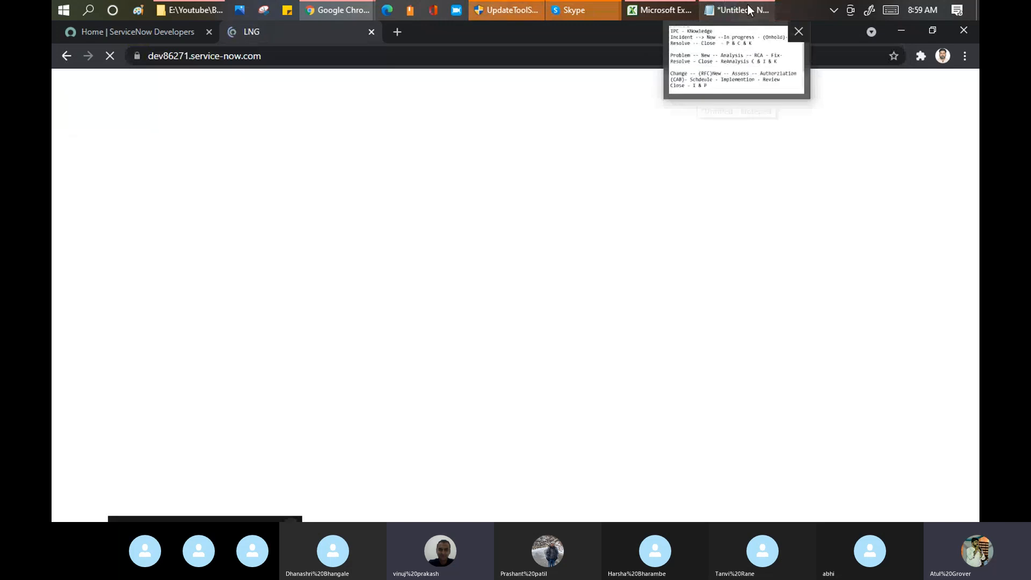
{"action": "left_click", "coordinate": [735, 33]}
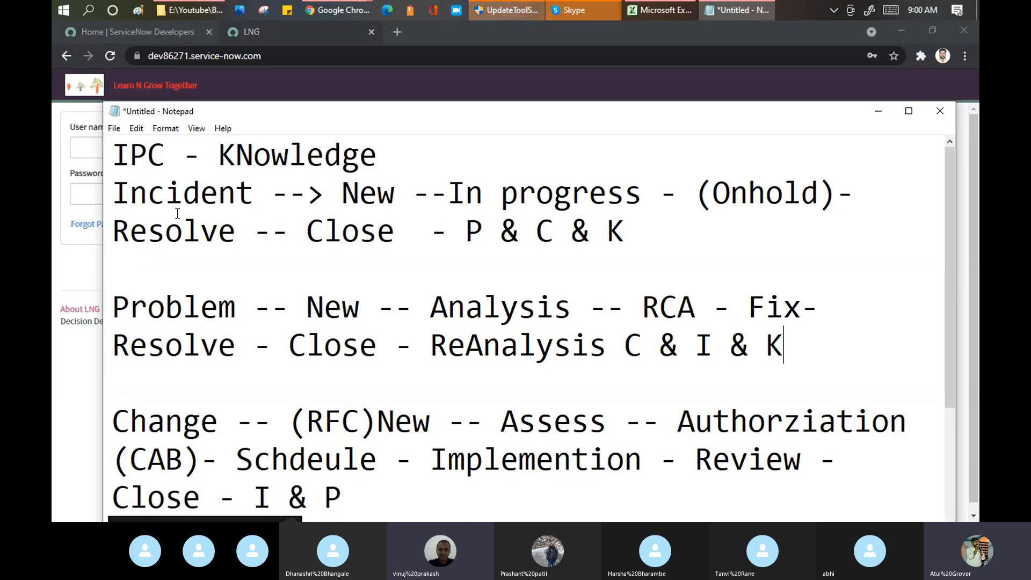
{"action": "left_click_drag", "start_coordinate": [114, 193], "coordinate": [309, 224]}
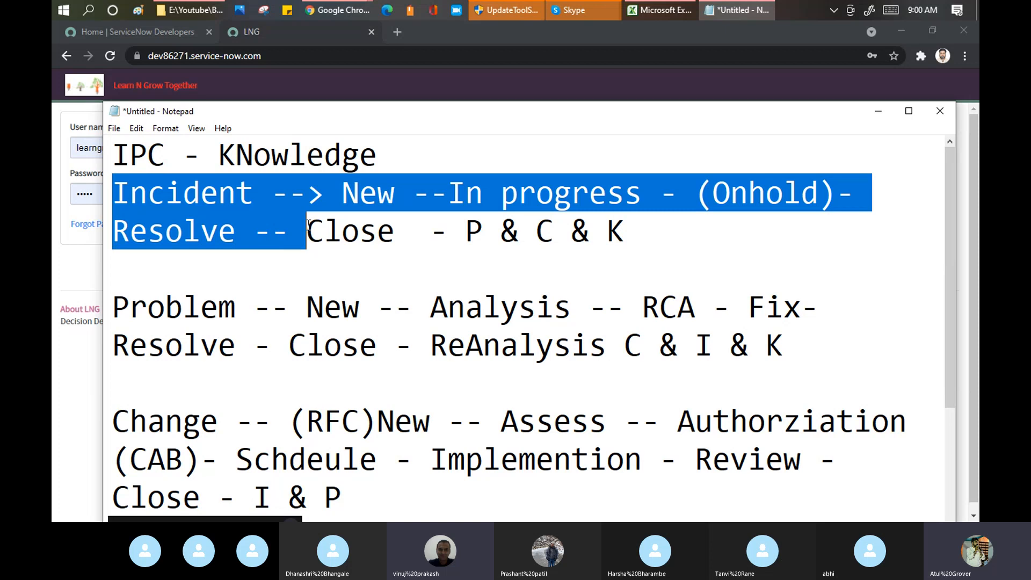
{"action": "left_click", "coordinate": [81, 268]}
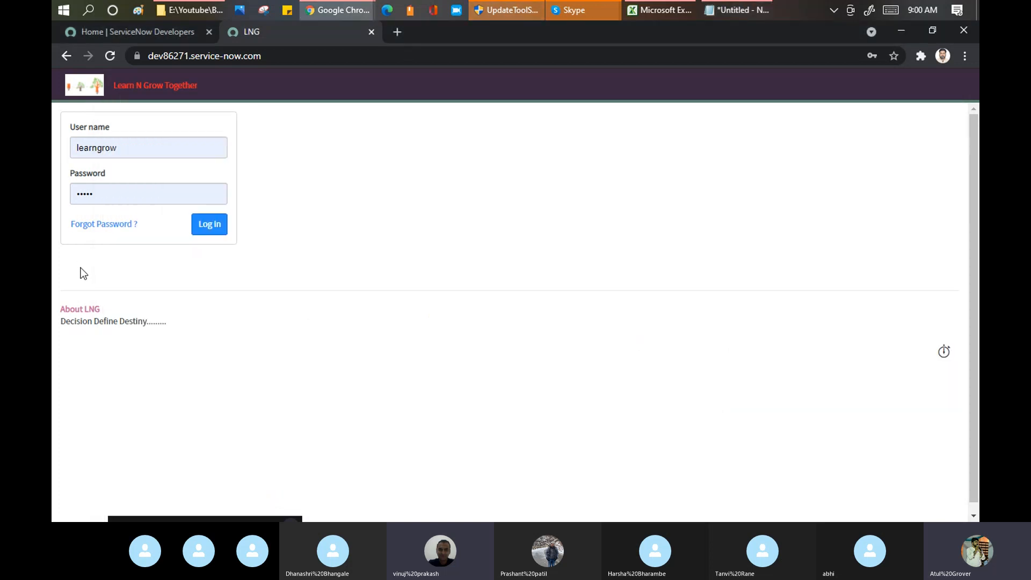
Log in to the instance with the prefilled credentials and find and open the Workflow Editor using the filter "workflow"
{"action": "left_click", "coordinate": [218, 237]}
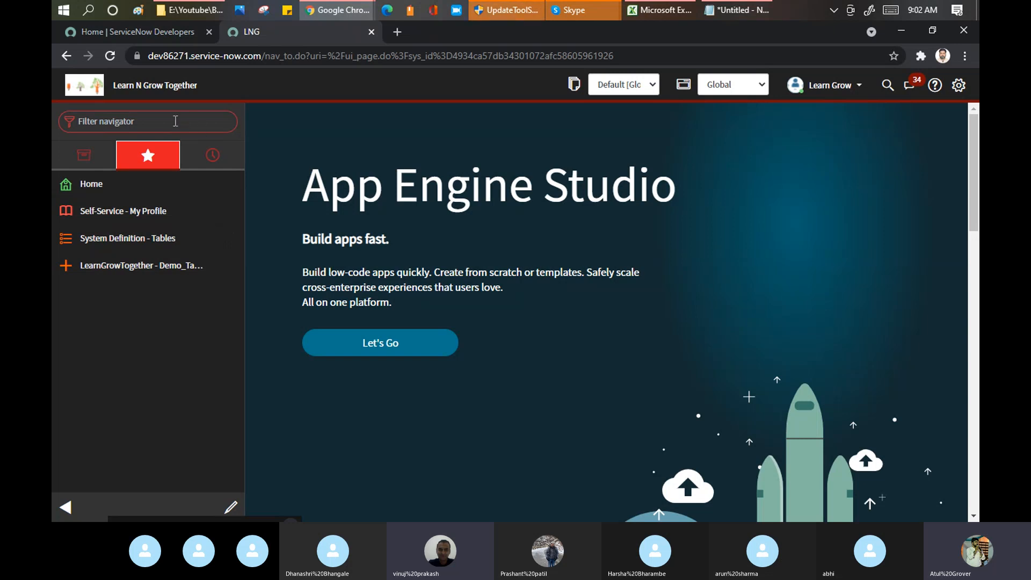
{"action": "type", "text": "wor"}
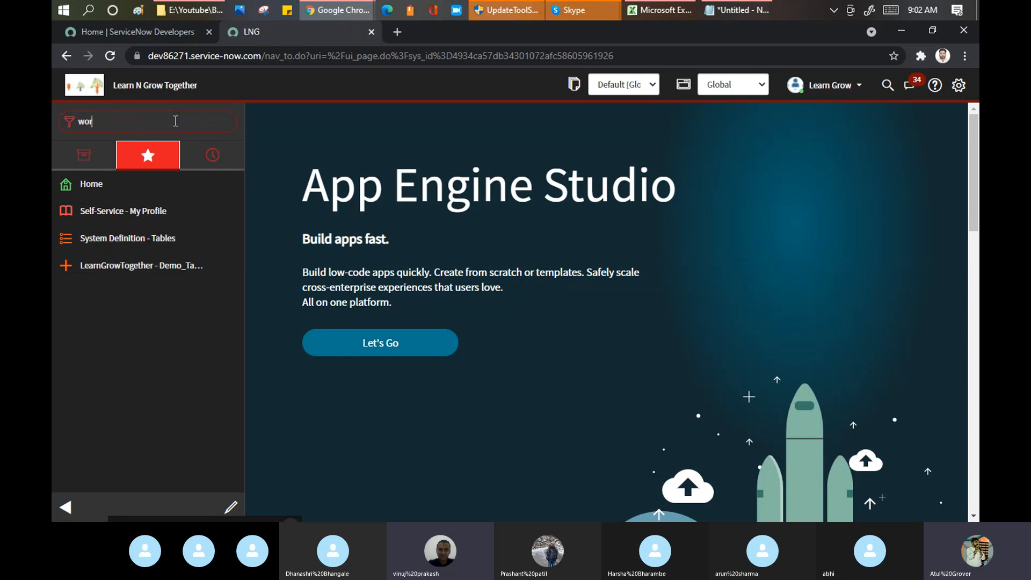
{"action": "type", "text": "kflow"}
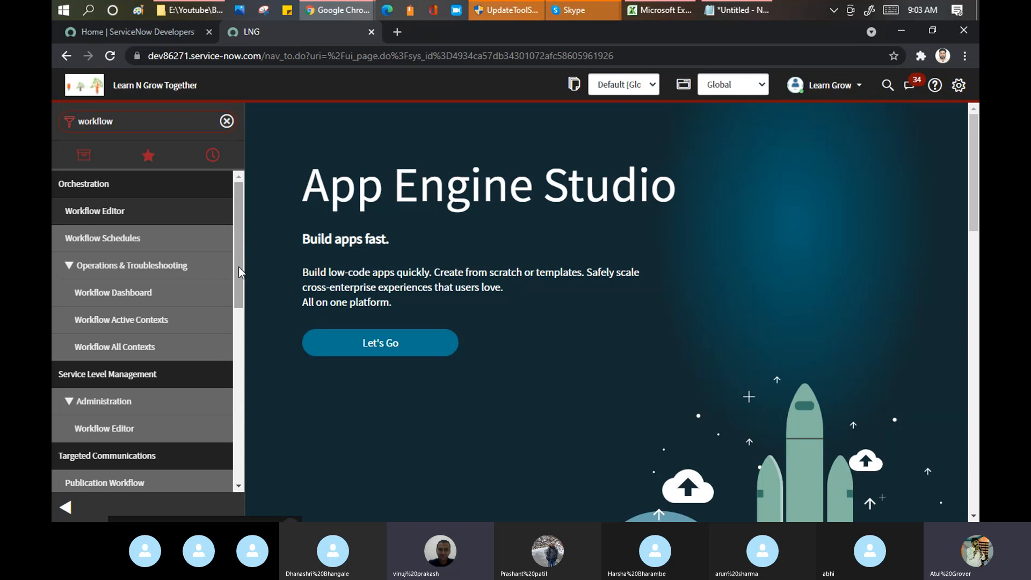
{"action": "left_click_drag", "start_coordinate": [239, 267], "coordinate": [237, 353]}
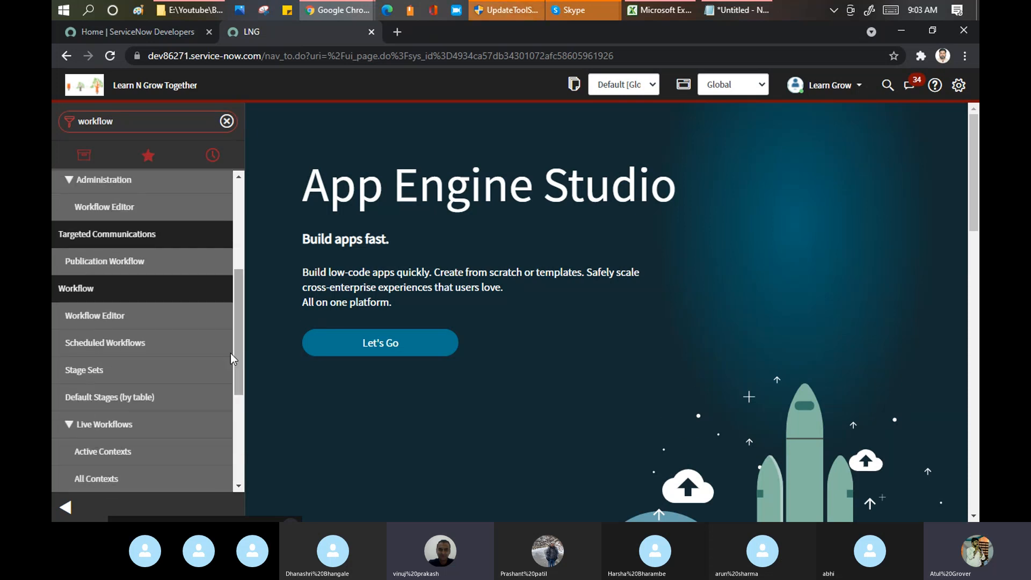
{"action": "left_click", "coordinate": [104, 318]}
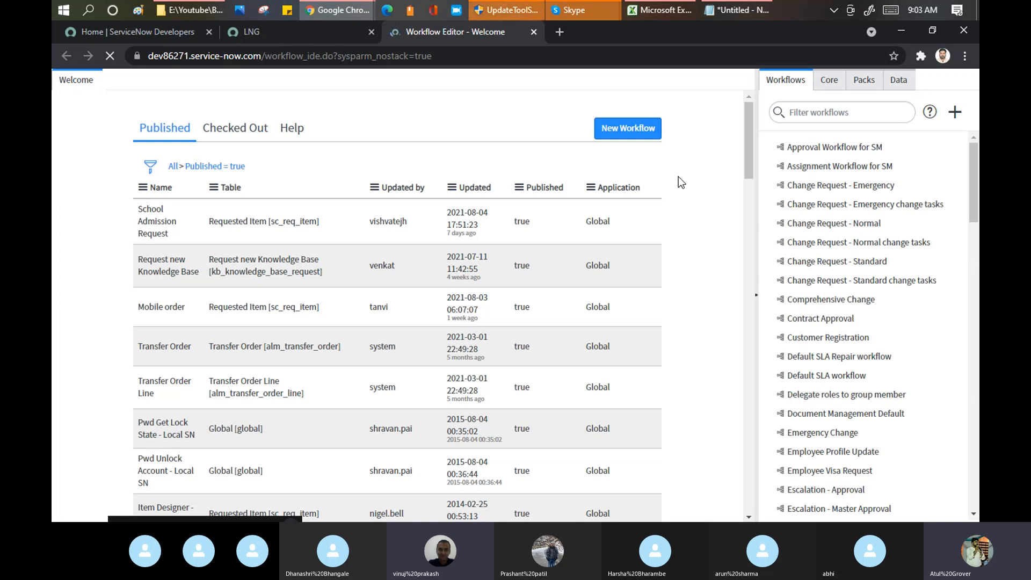
Filter the workflows by "inc" and open Incident Workflow T
{"action": "left_click", "coordinate": [841, 113]}
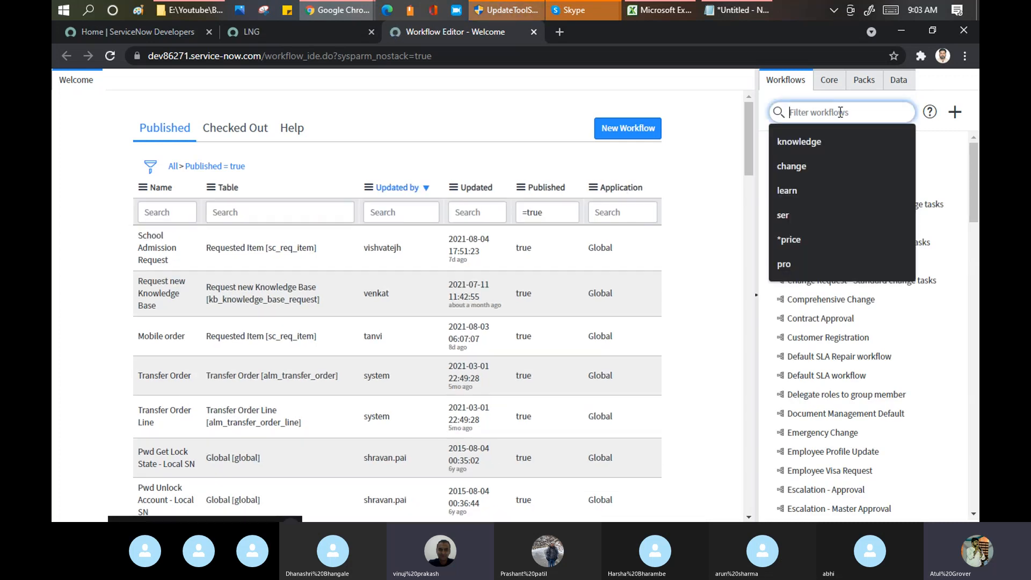
{"action": "type", "text": "inc"}
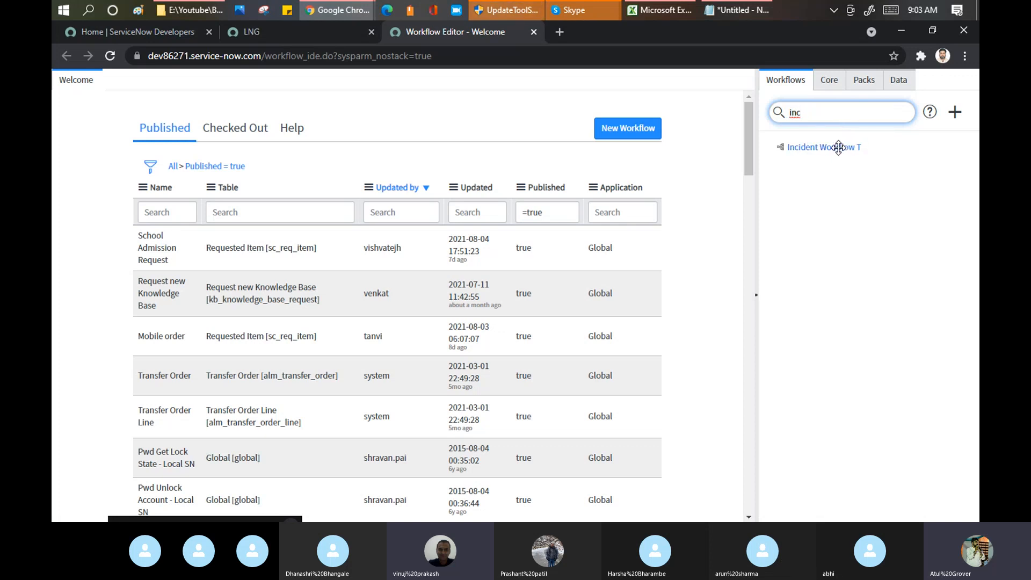
{"action": "left_click", "coordinate": [838, 147]}
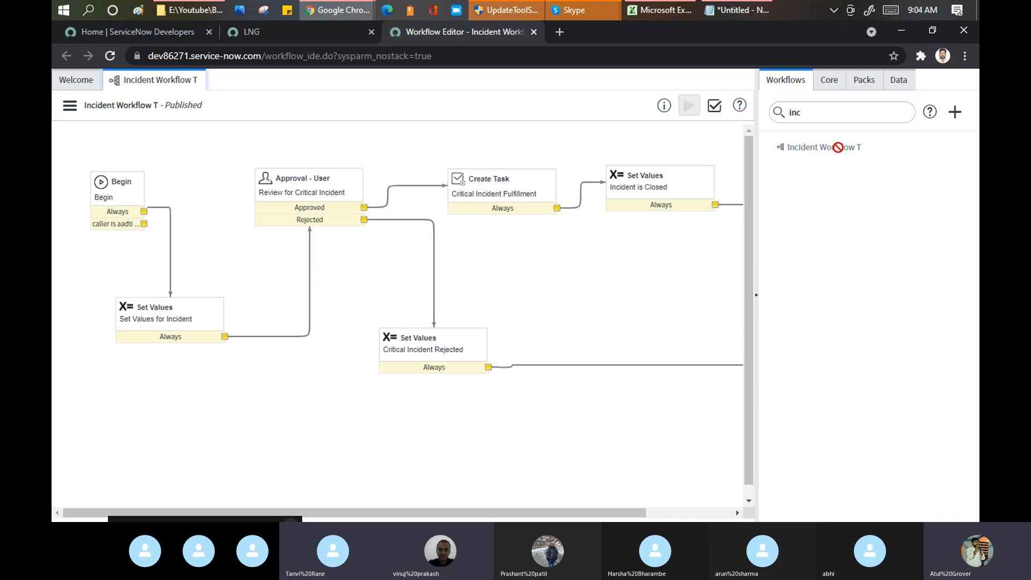
Filter the workflows by "CHange", consult the Notepad process notes, and open the Change Request - Normal workflow
{"action": "double_click", "coordinate": [819, 112]}
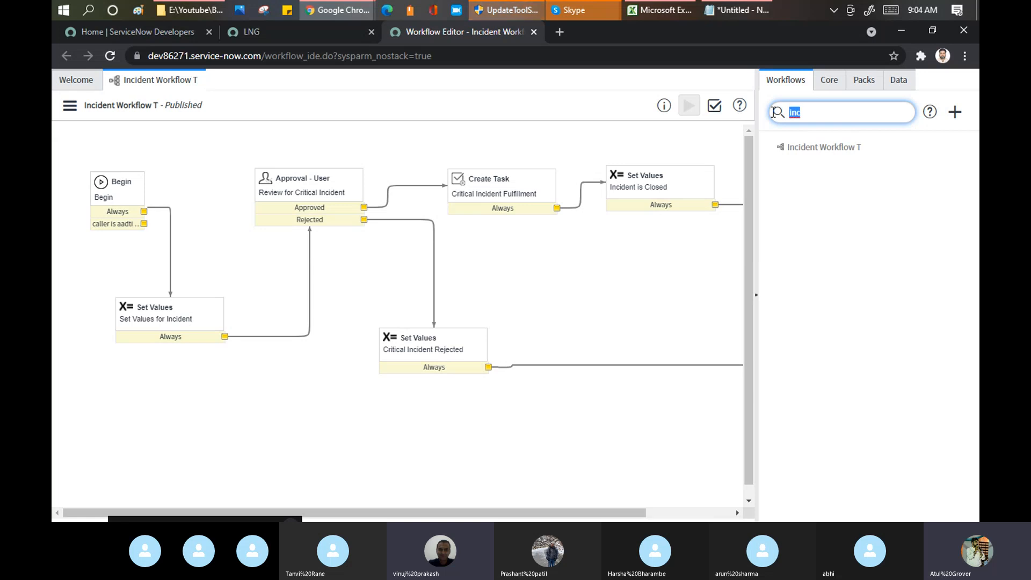
{"action": "type", "text": "CHange"}
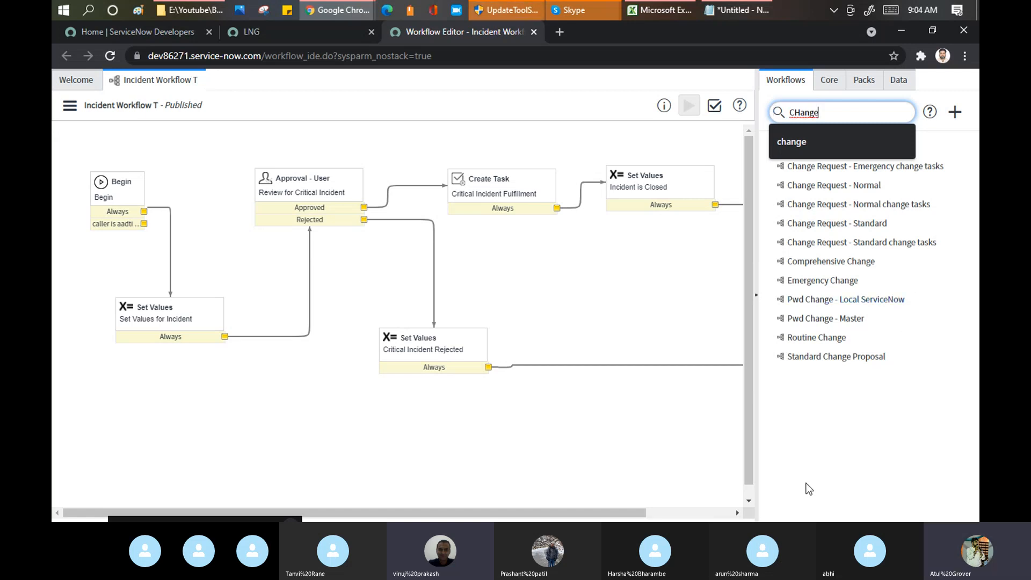
{"action": "left_click", "coordinate": [745, 12]}
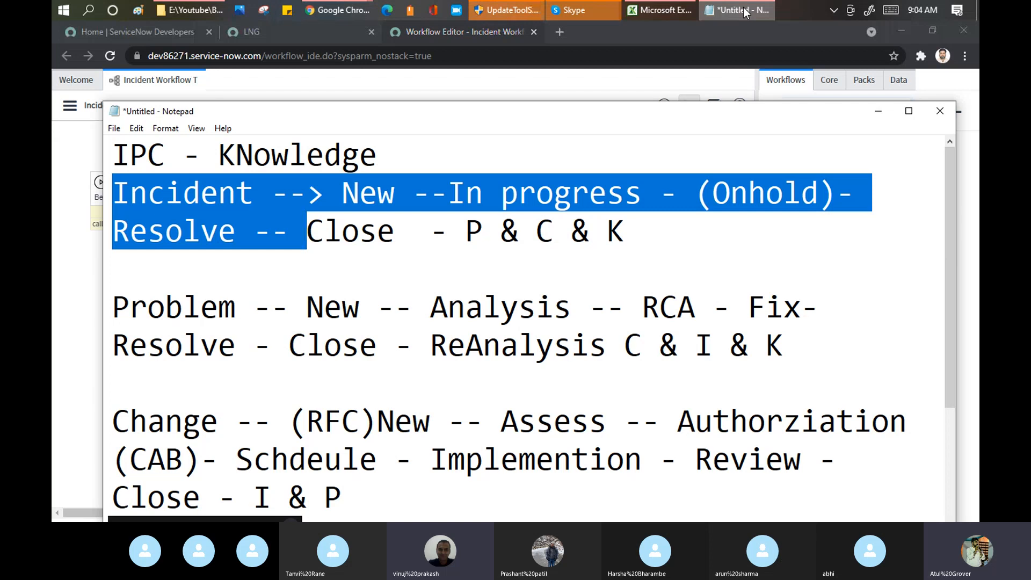
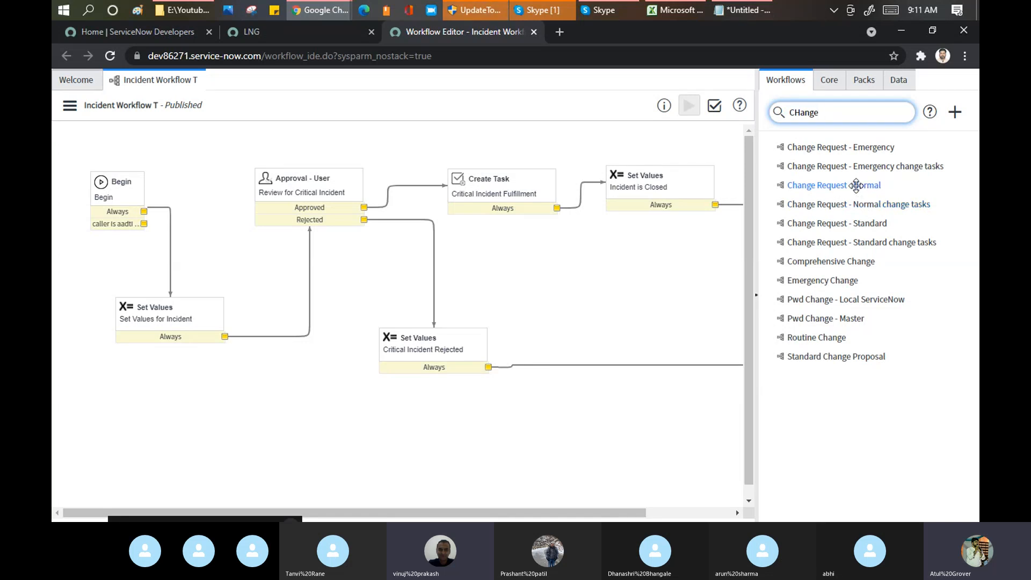
{"action": "left_click", "coordinate": [857, 186]}
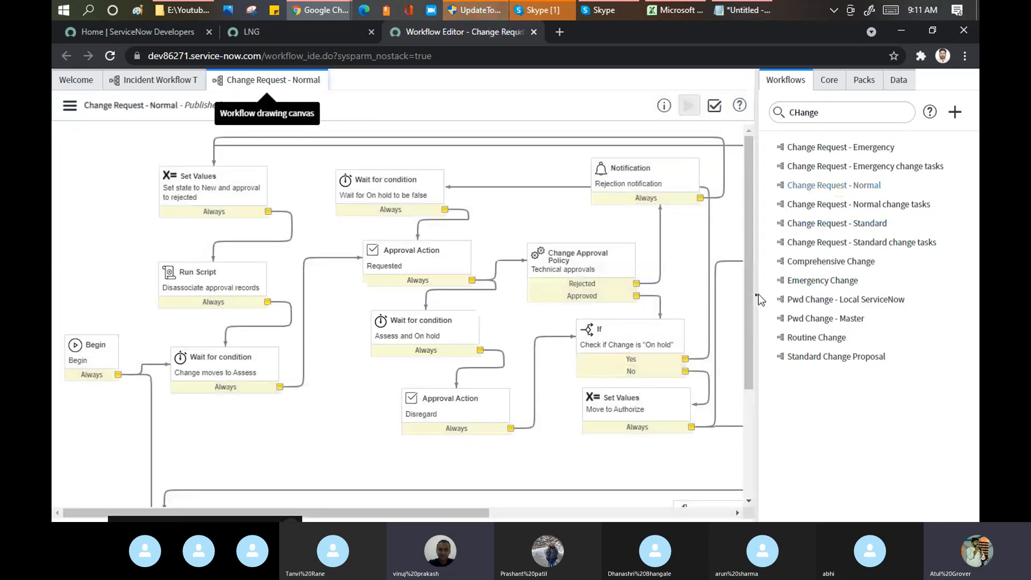
Collapse the workflow list and examine the whole Change Request - Normal diagram from Begin to End
{"action": "left_click", "coordinate": [757, 296]}
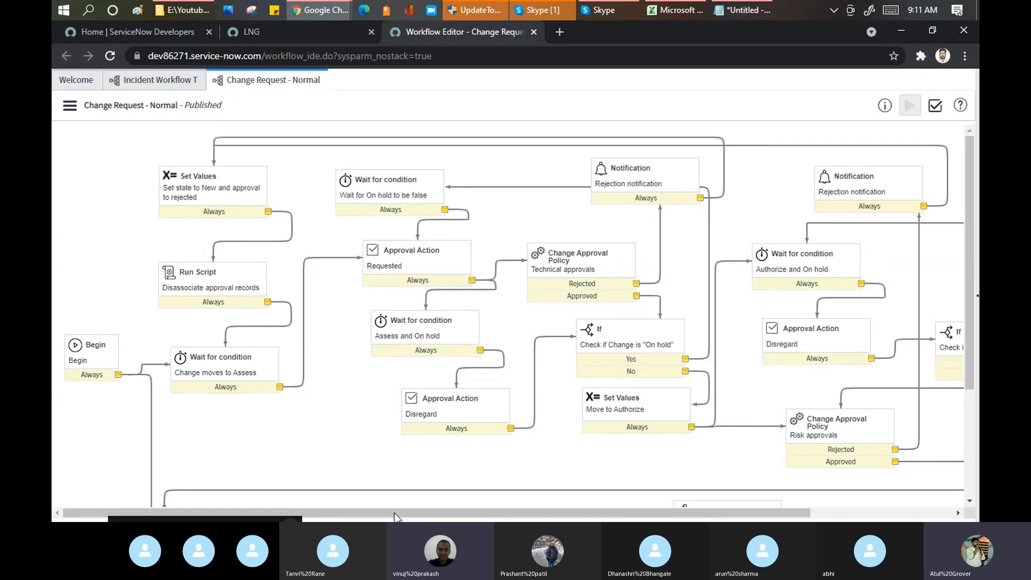
{"action": "left_click_drag", "start_coordinate": [405, 510], "coordinate": [547, 509]}
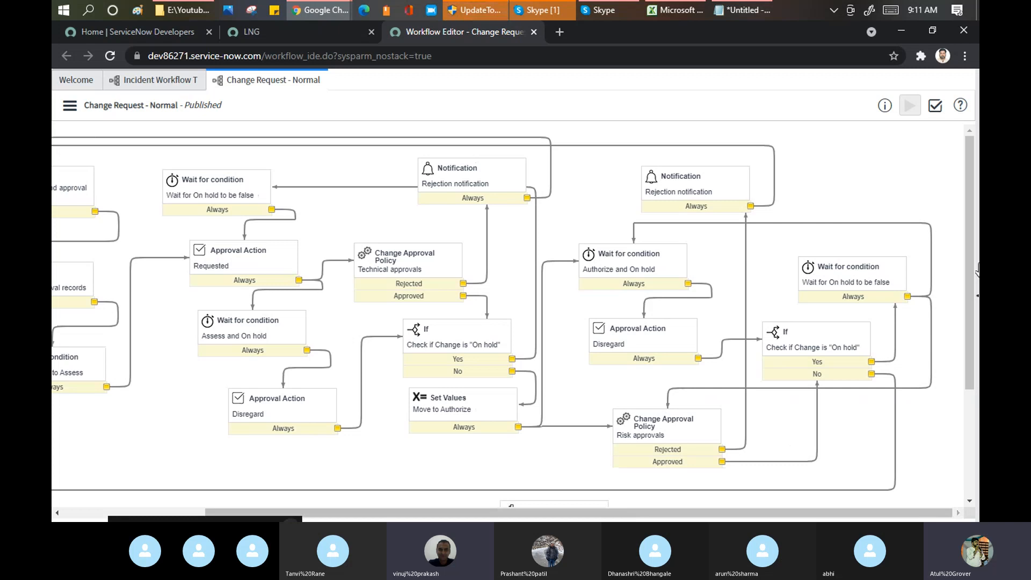
{"action": "left_click_drag", "start_coordinate": [971, 221], "coordinate": [969, 352]}
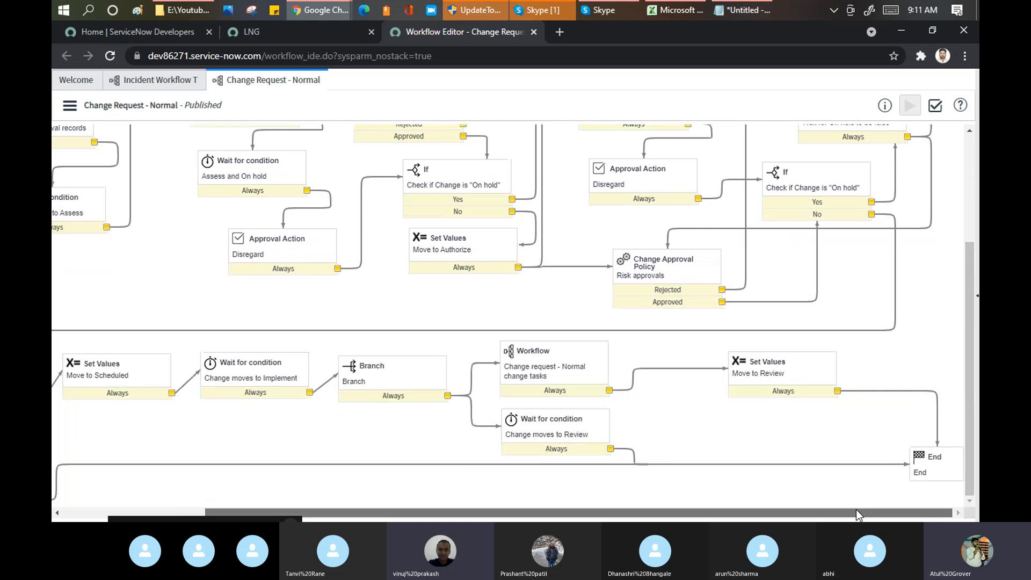
{"action": "left_click_drag", "start_coordinate": [856, 509], "coordinate": [693, 520]}
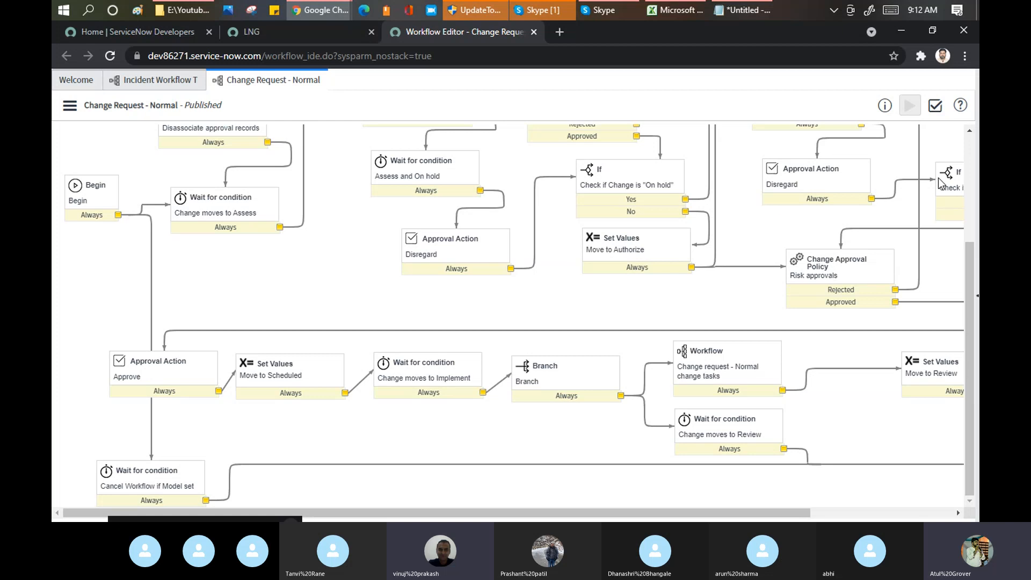
{"action": "scroll", "coordinate": [972, 157], "scroll_direction": "up", "scroll_amount": 3}
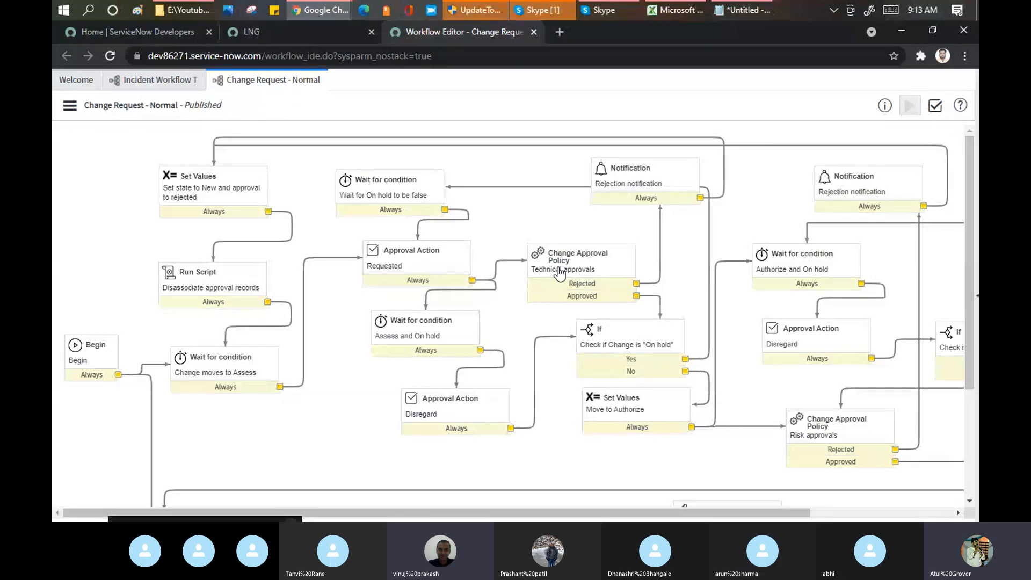
View the properties of the "Set state to New and approval to rejected" activity, and check out the Change Request - Normal workflow
{"action": "double_click", "coordinate": [205, 180]}
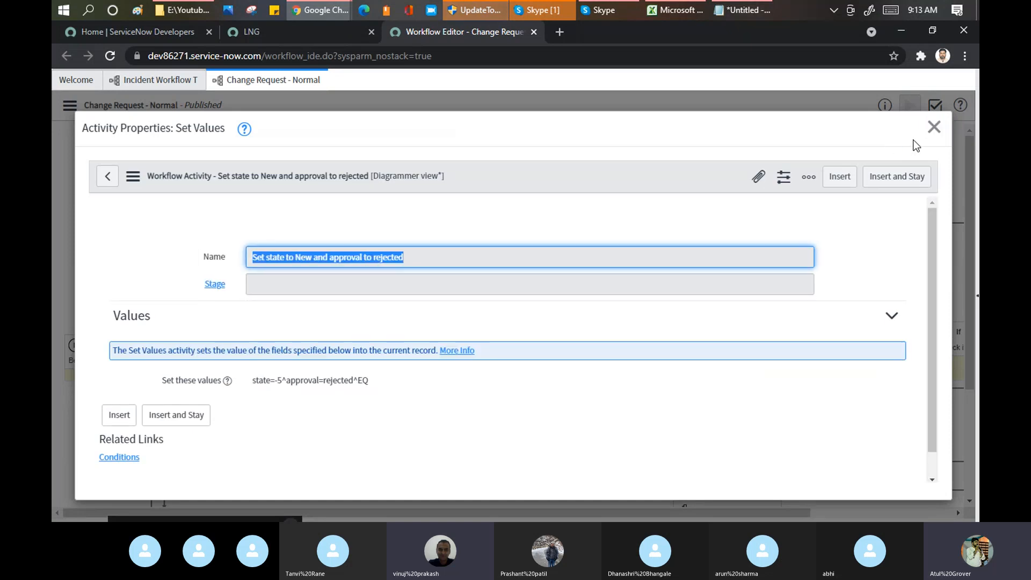
{"action": "left_click", "coordinate": [934, 127]}
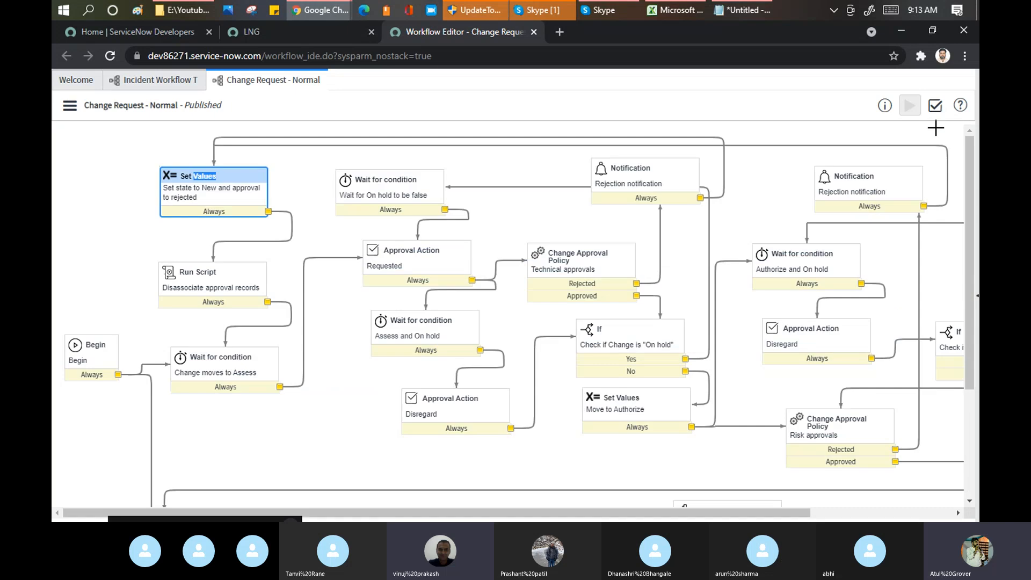
{"action": "left_click", "coordinate": [70, 107]}
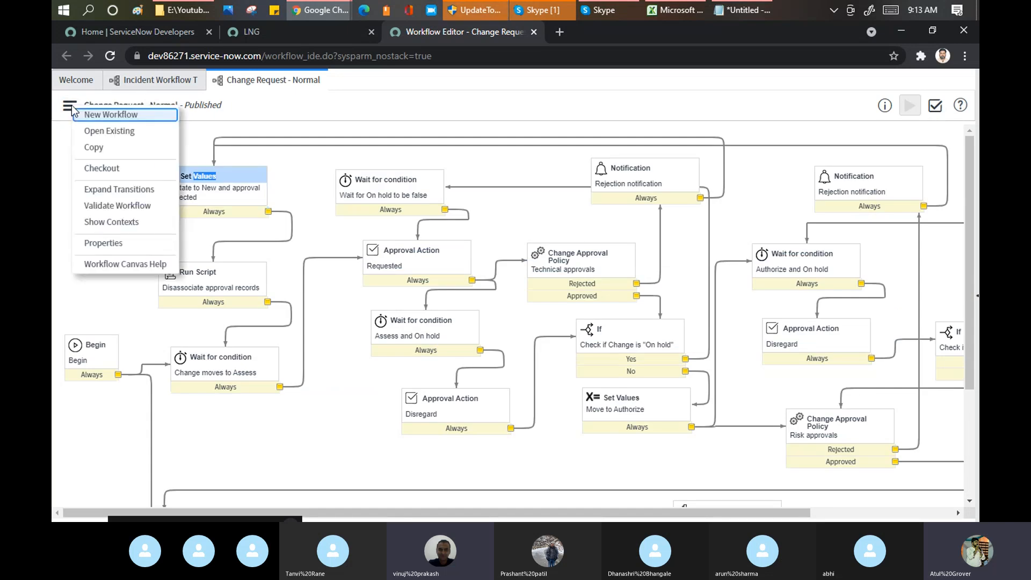
{"action": "left_click", "coordinate": [96, 170]}
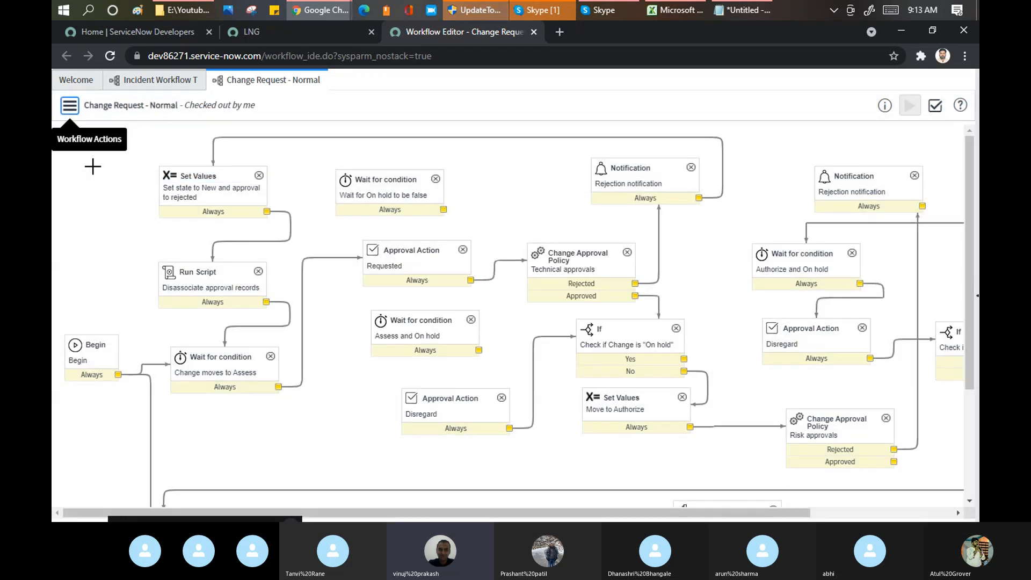
Inspect the checked-out Set Values activity's field values and trace the transition from Begin to "Cancel Workflow if Model set"
{"action": "double_click", "coordinate": [217, 206]}
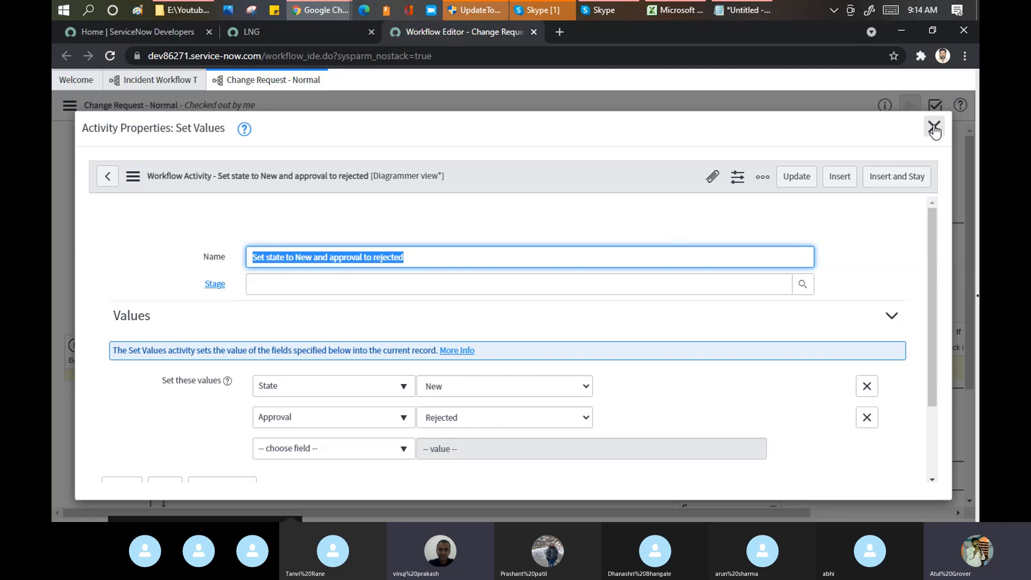
{"action": "left_click", "coordinate": [934, 128]}
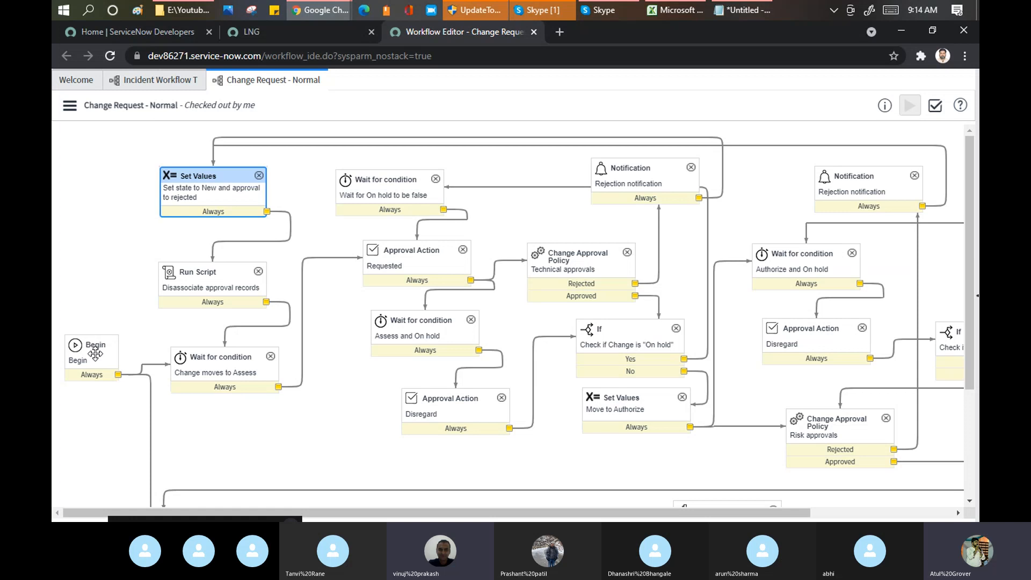
{"action": "left_click", "coordinate": [125, 375]}
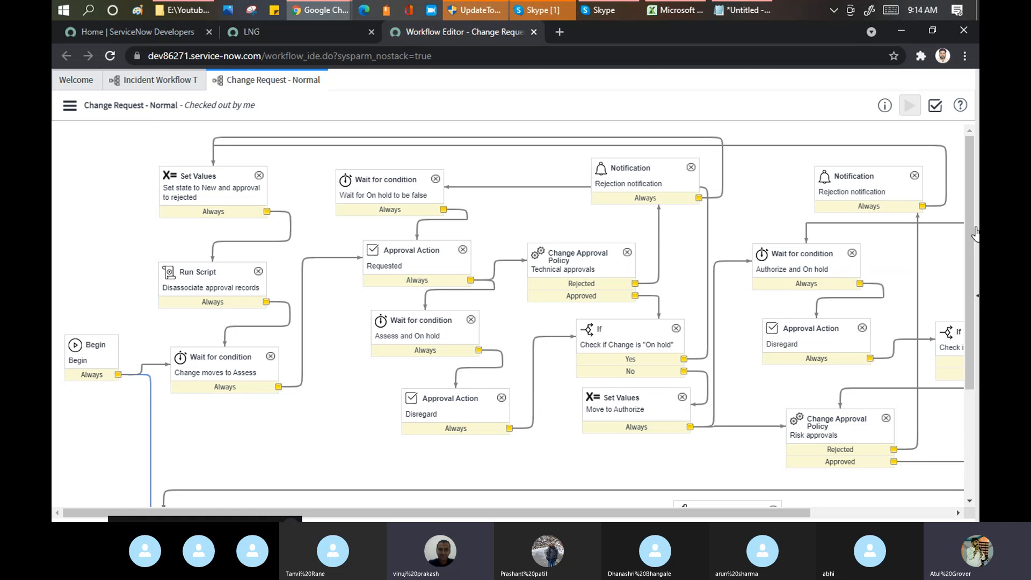
{"action": "left_click_drag", "start_coordinate": [970, 222], "coordinate": [977, 331]}
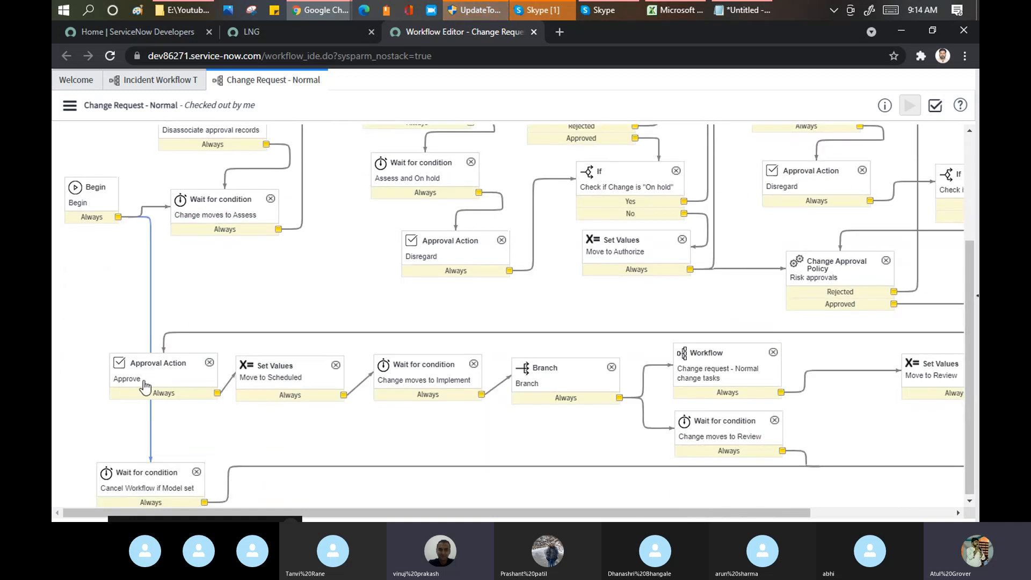
Open the properties of the "Change moves to Assess" wait condition and compare them with the change process notes in Notepad
{"action": "left_click", "coordinate": [237, 209]}
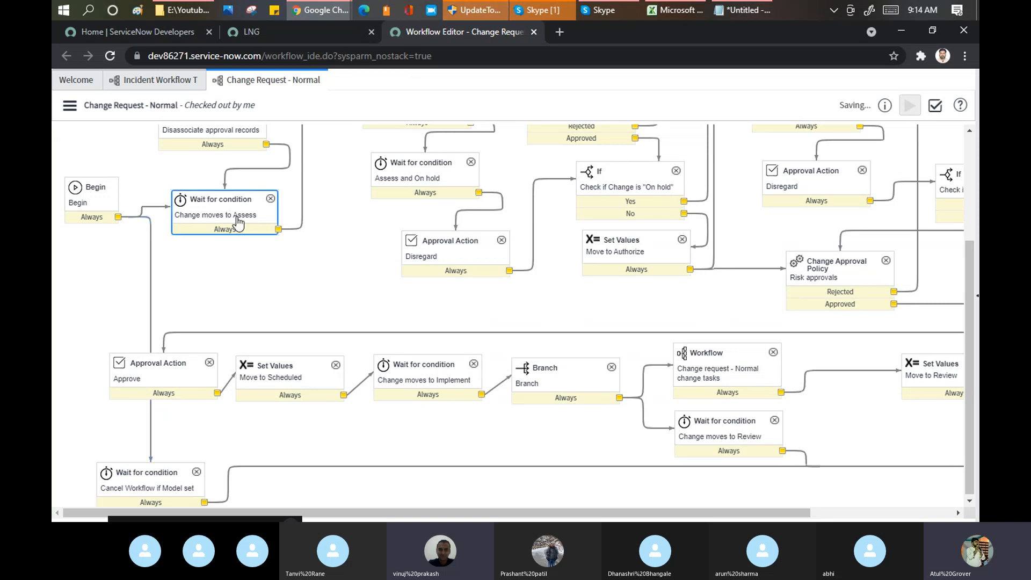
{"action": "double_click", "coordinate": [238, 221]}
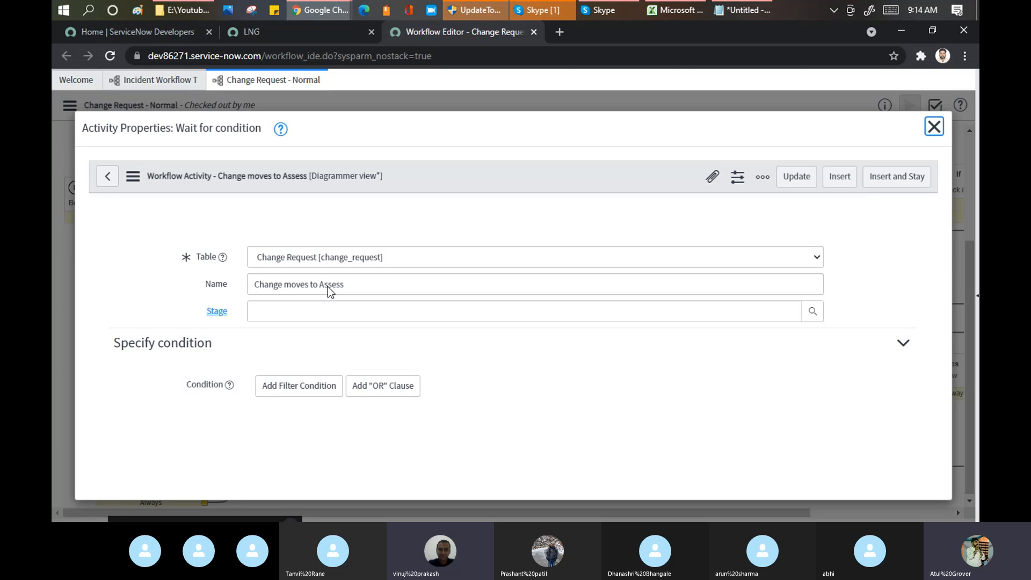
{"action": "left_click", "coordinate": [752, 10]}
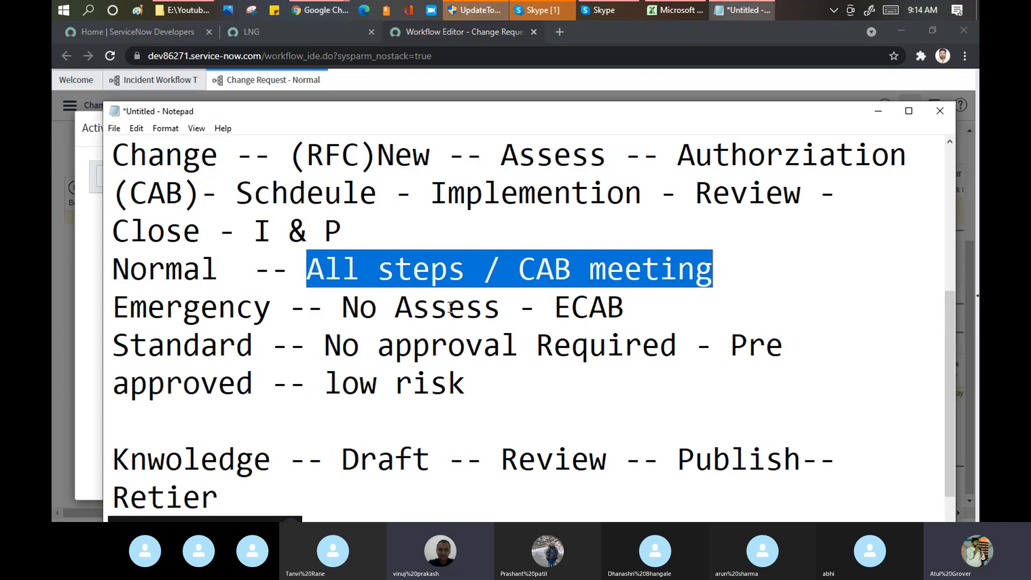
Review the "Change moves to Assess" condition and script, close its properties, and look over the activities that follow it in the diagram
{"action": "key", "text": "alt+Tab"}
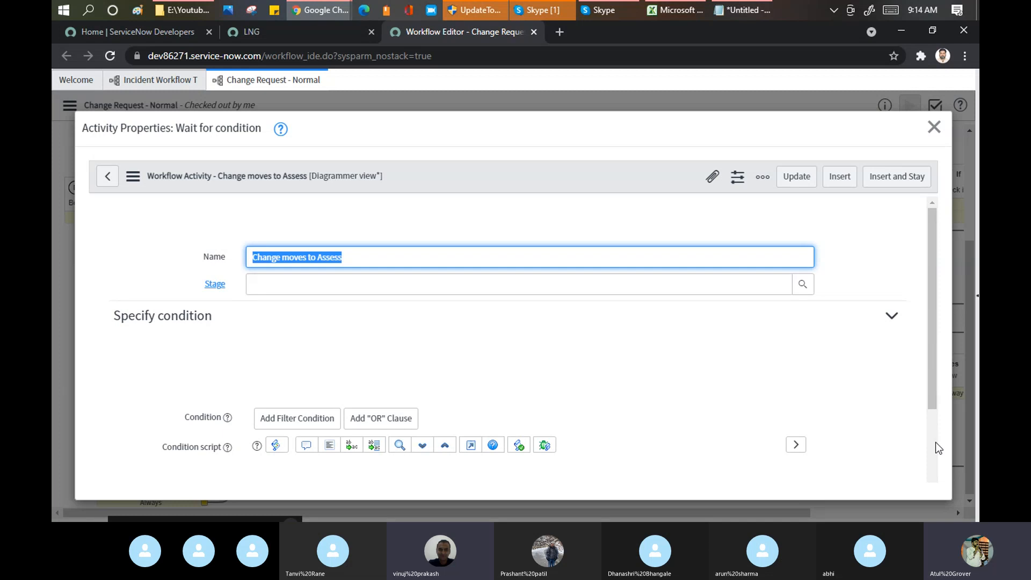
{"action": "scroll", "coordinate": [878, 269], "scroll_direction": "down", "scroll_amount": 3}
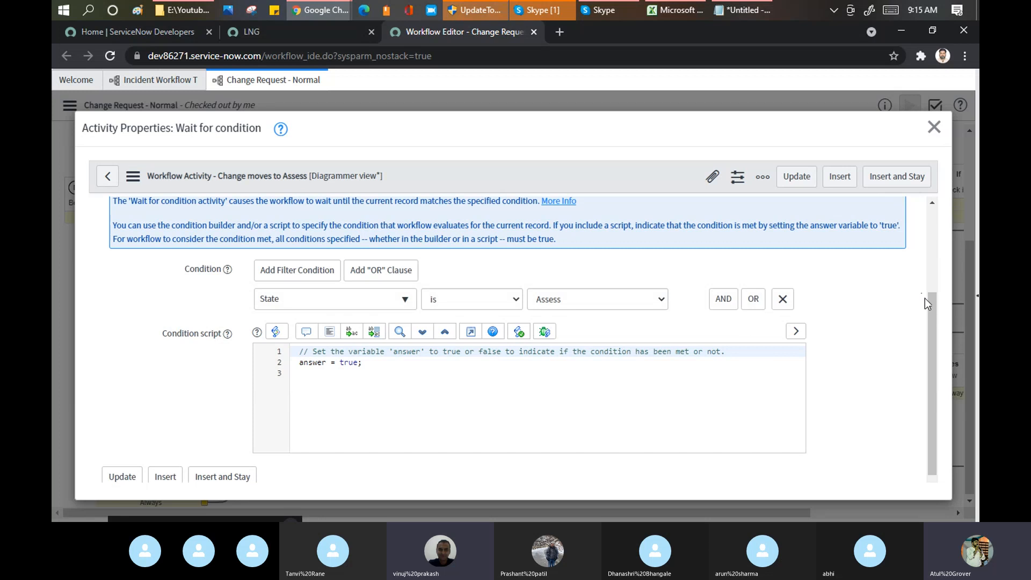
{"action": "left_click_drag", "start_coordinate": [931, 349], "coordinate": [924, 267]}
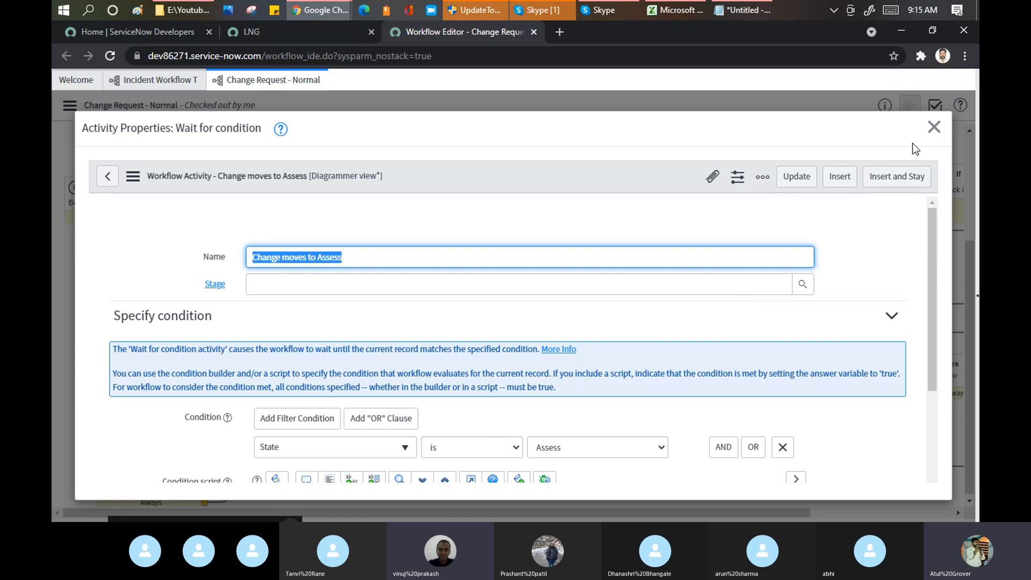
{"action": "left_click", "coordinate": [938, 135]}
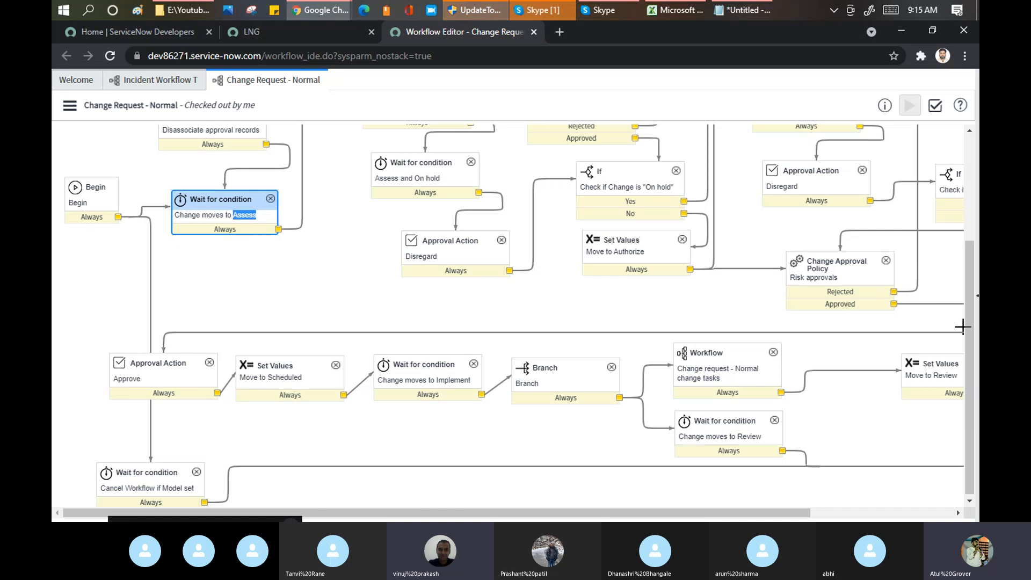
{"action": "left_click_drag", "start_coordinate": [975, 356], "coordinate": [968, 257]}
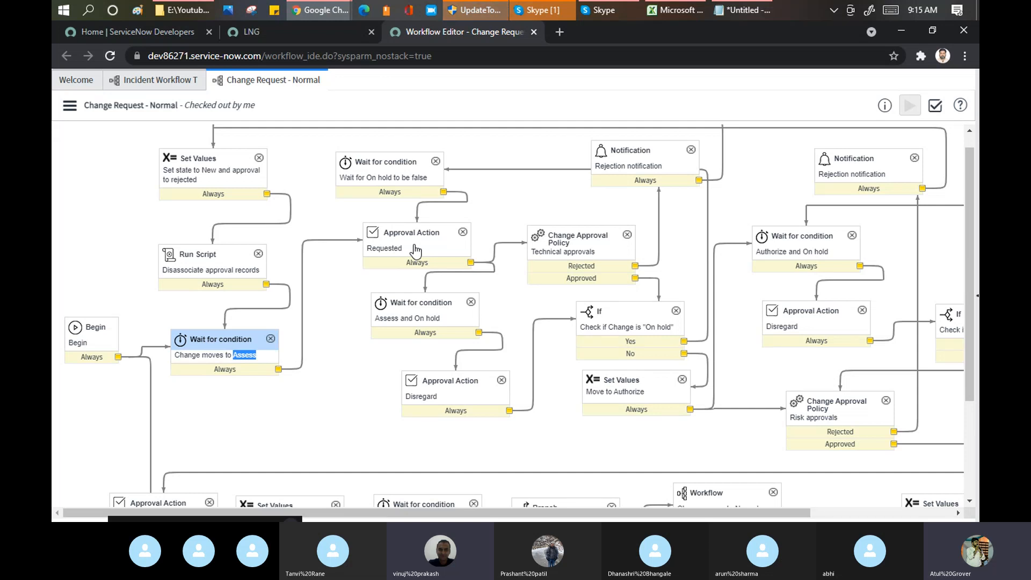
Switch to the LNG instance page, filter the navigator for "change" and open the page for creating a change request
{"action": "left_click", "coordinate": [266, 33]}
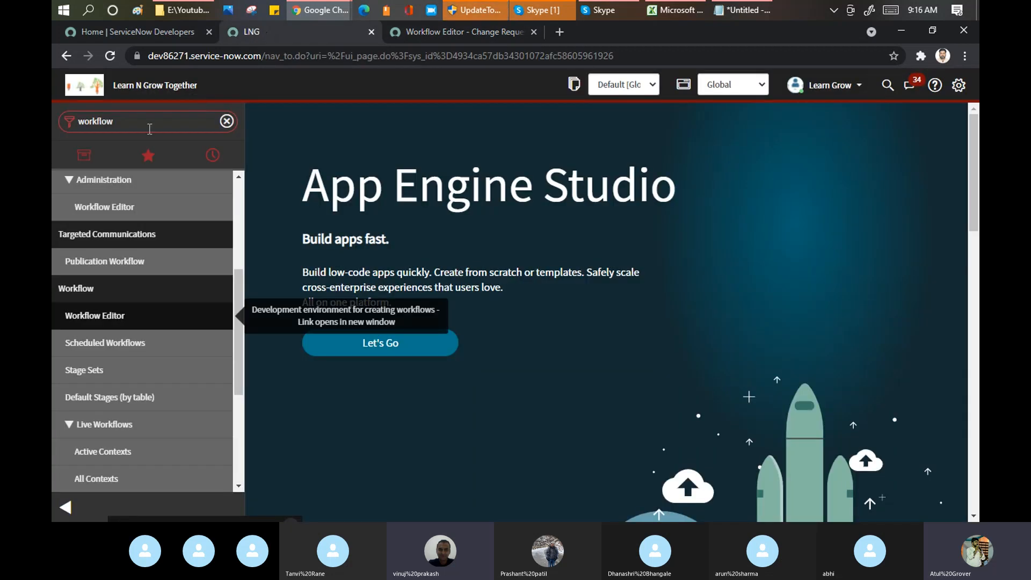
{"action": "double_click", "coordinate": [150, 129]}
{"action": "type", "text": "chan"}
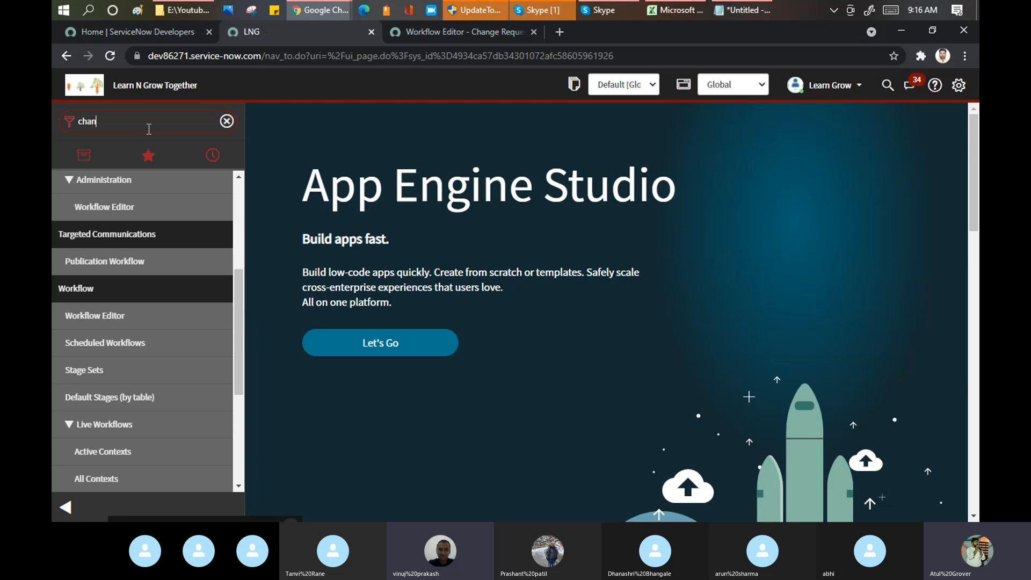
{"action": "type", "text": "ge"}
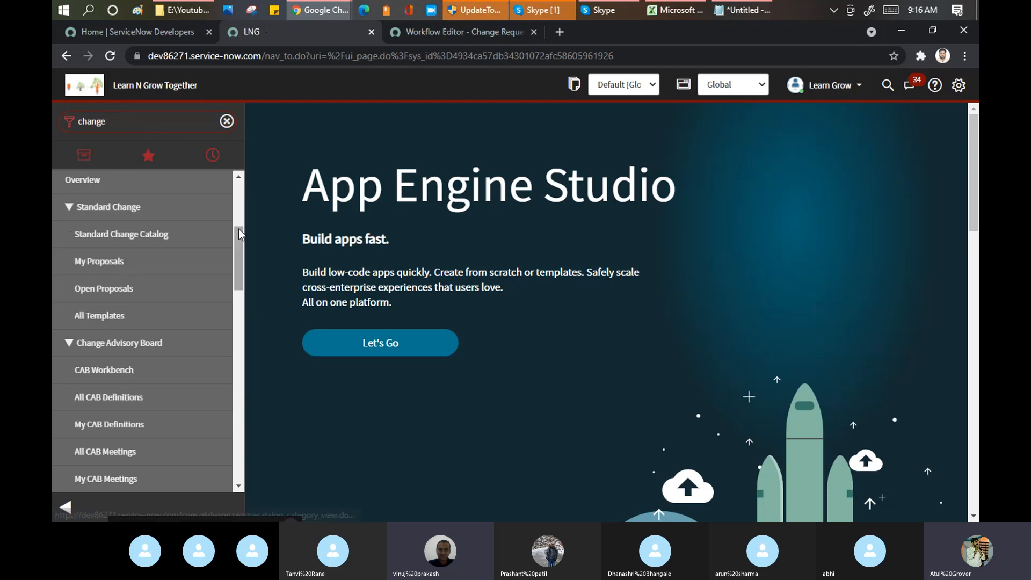
{"action": "left_click_drag", "start_coordinate": [239, 229], "coordinate": [236, 186]}
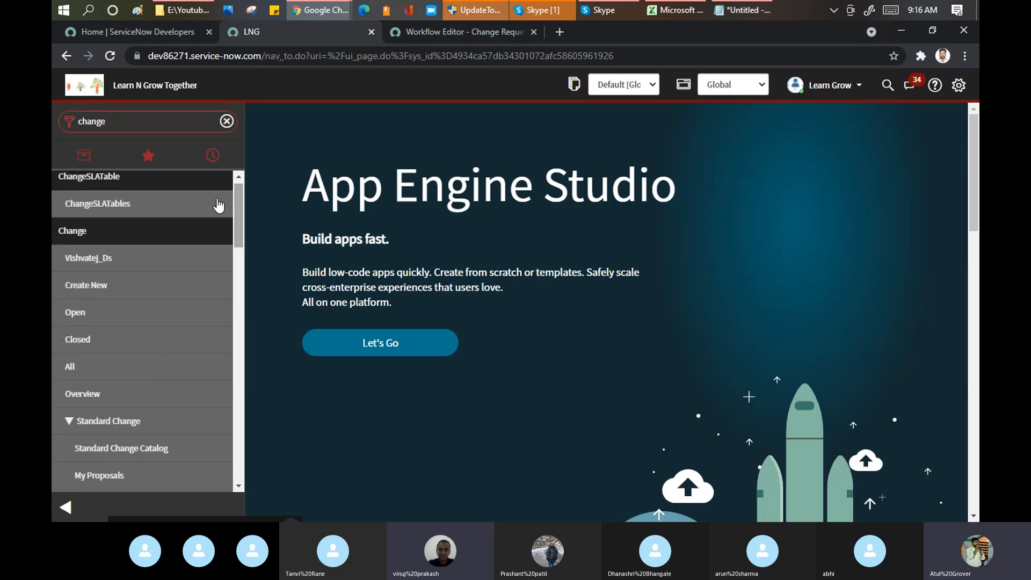
{"action": "left_click", "coordinate": [80, 293]}
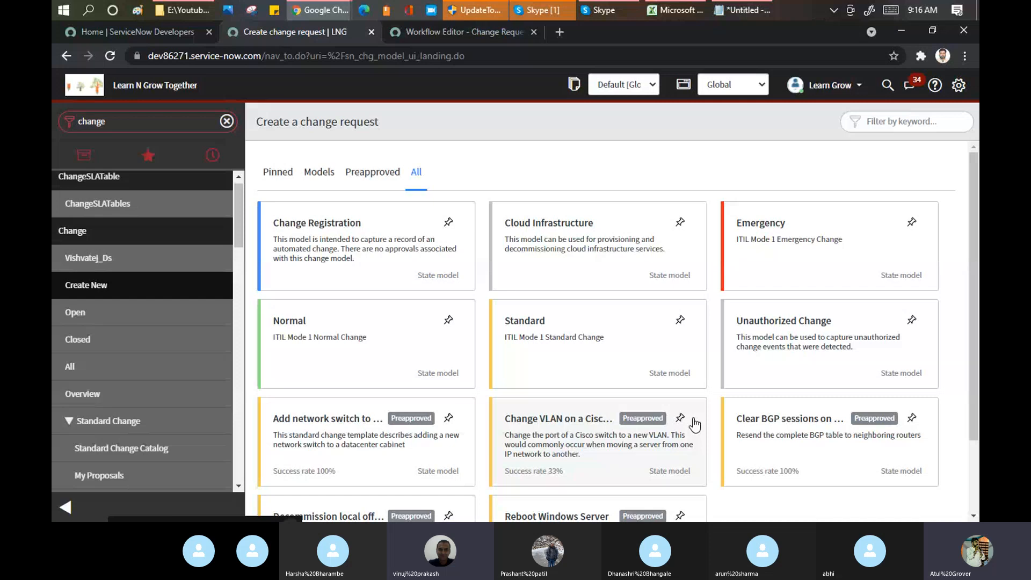
Start a new change request from the Normal model and collapse the application navigator
{"action": "left_click", "coordinate": [304, 344]}
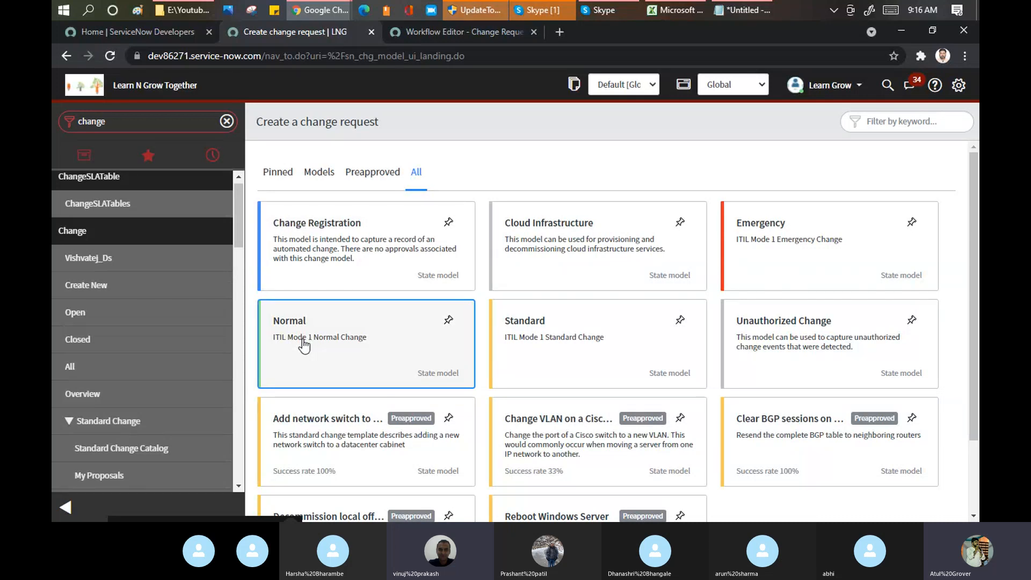
{"action": "left_click", "coordinate": [302, 340]}
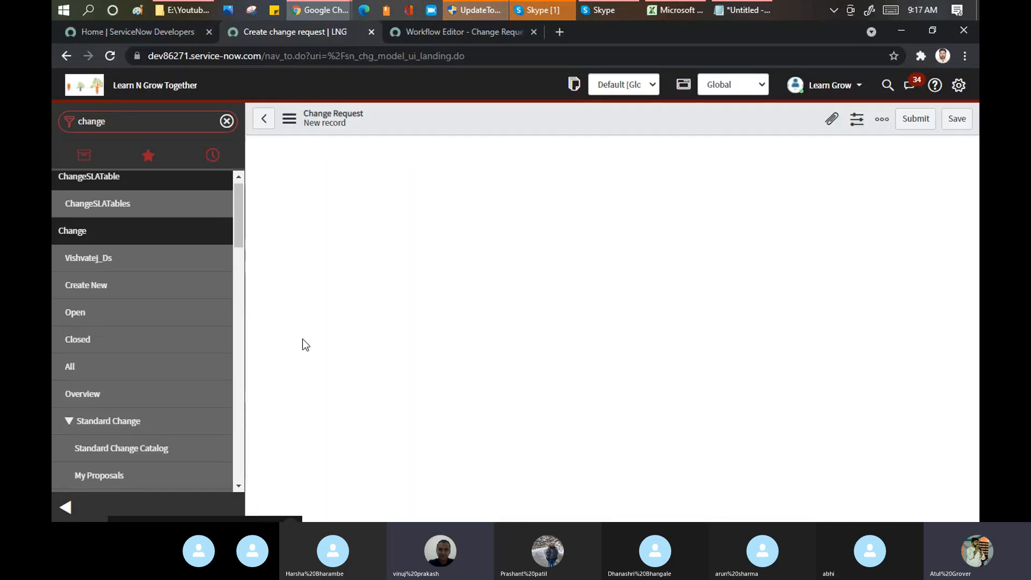
{"action": "left_click", "coordinate": [65, 507]}
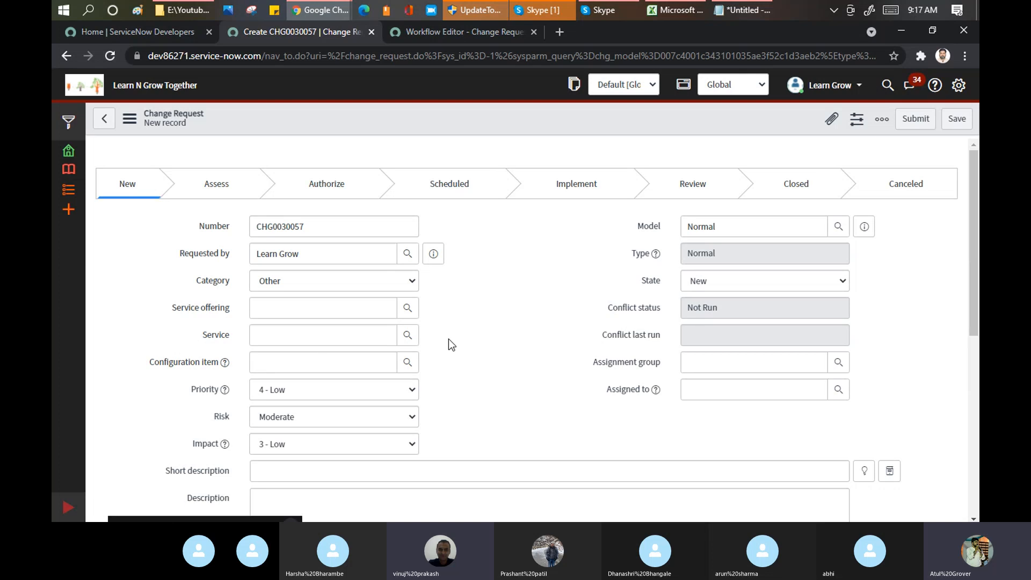
Set the new change request's assignment group to Change Management
{"action": "scroll", "coordinate": [978, 256], "scroll_direction": "down", "scroll_amount": 1}
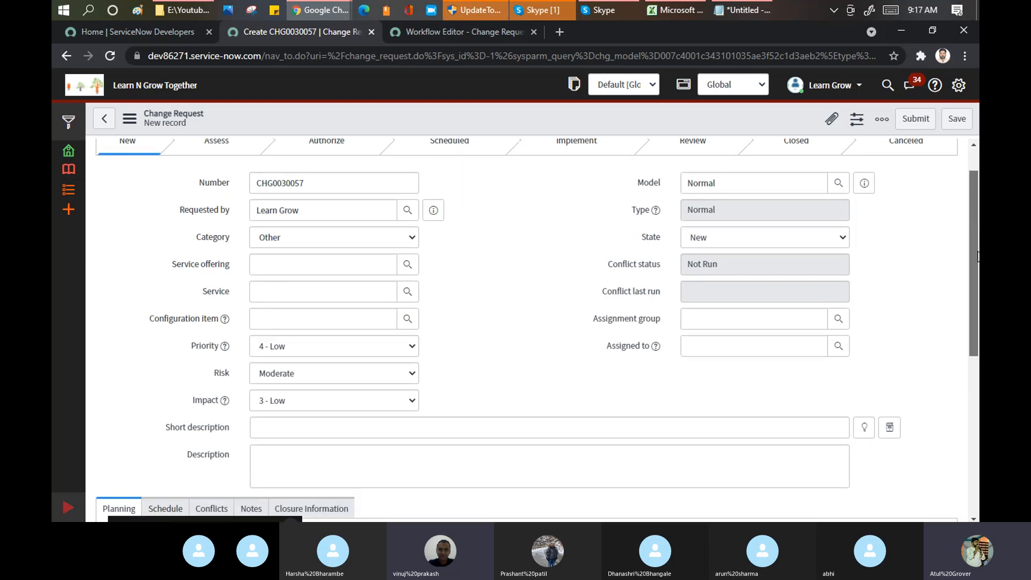
{"action": "scroll", "coordinate": [977, 255], "scroll_direction": "down", "scroll_amount": 1}
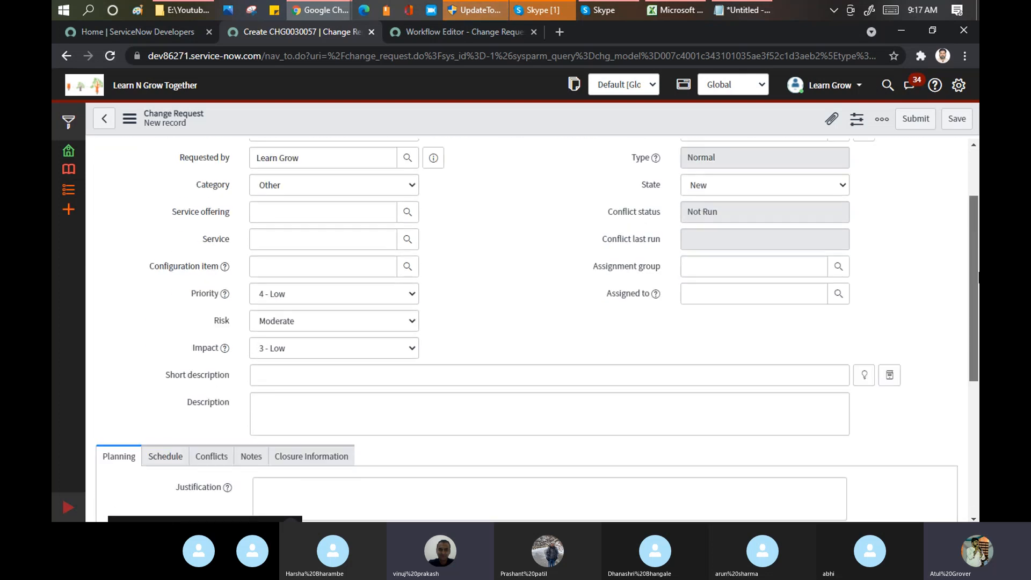
{"action": "left_click", "coordinate": [703, 267]}
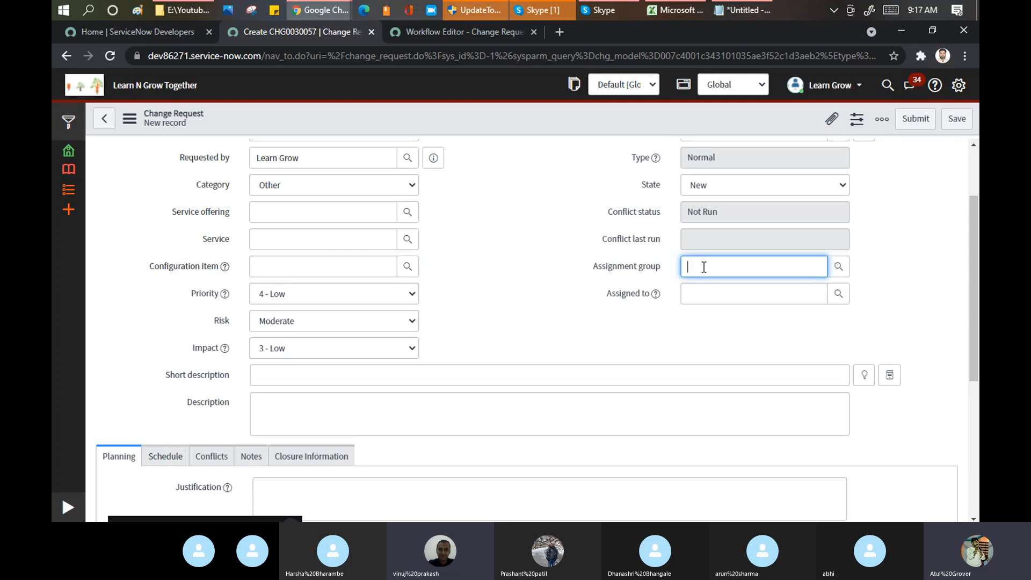
{"action": "type", "text": "*"}
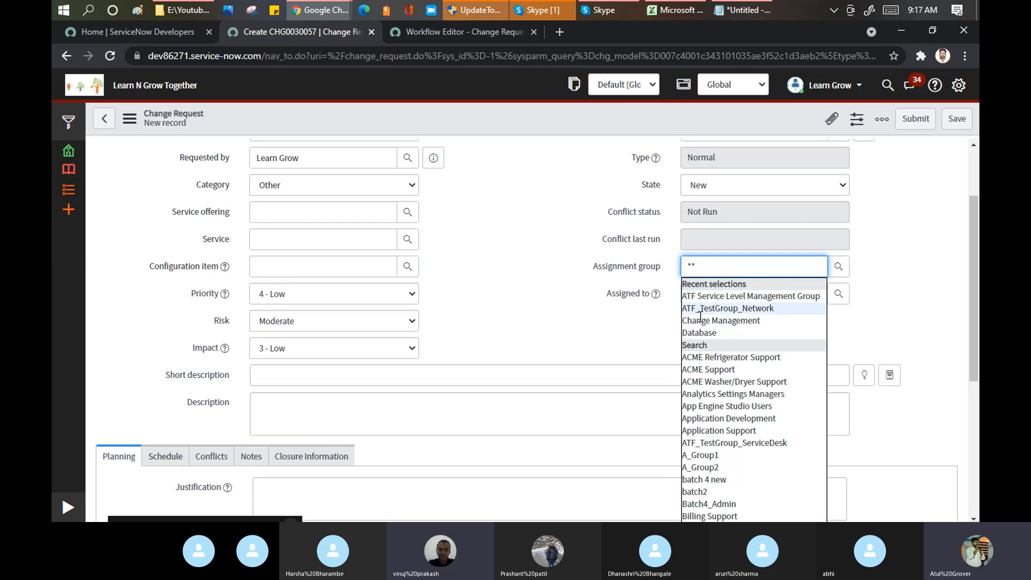
{"action": "left_click", "coordinate": [703, 322]}
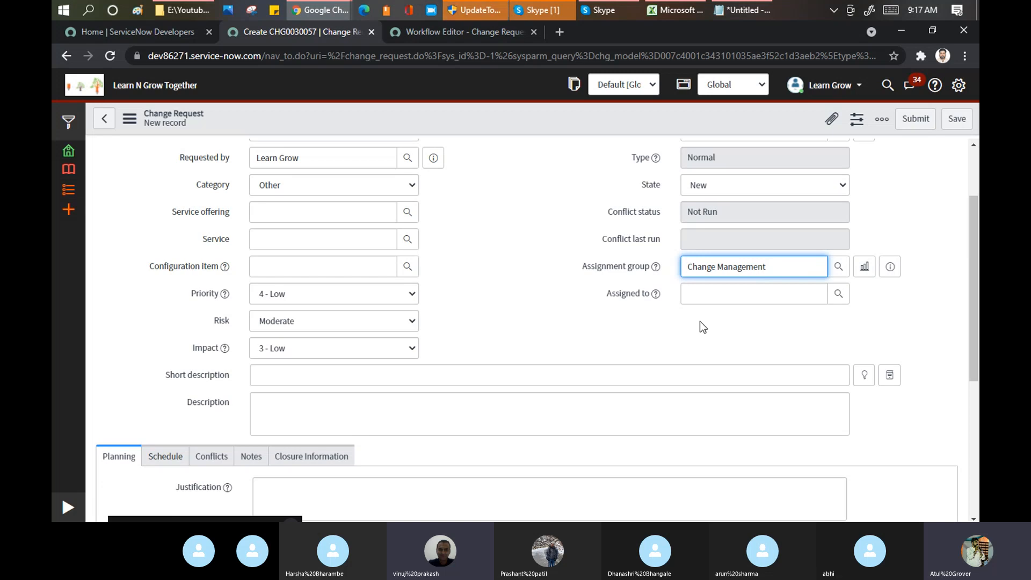
Enter "Test LNG" as both the short description and the description of the change request
{"action": "left_click", "coordinate": [319, 377]}
{"action": "type", "text": "T"}
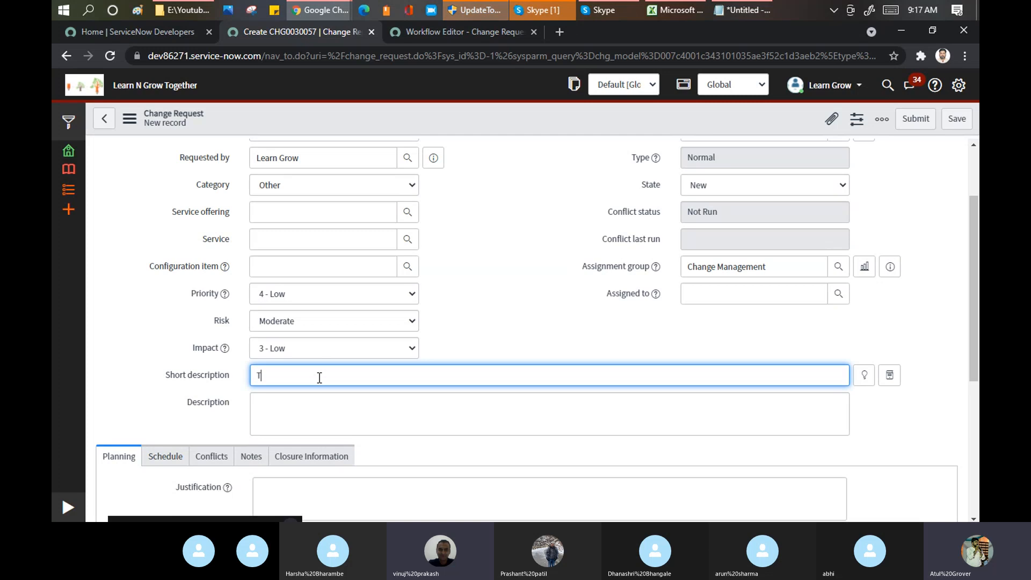
{"action": "type", "text": "est LNG"}
{"action": "left_click", "coordinate": [308, 398]}
{"action": "type", "text": "Test "}
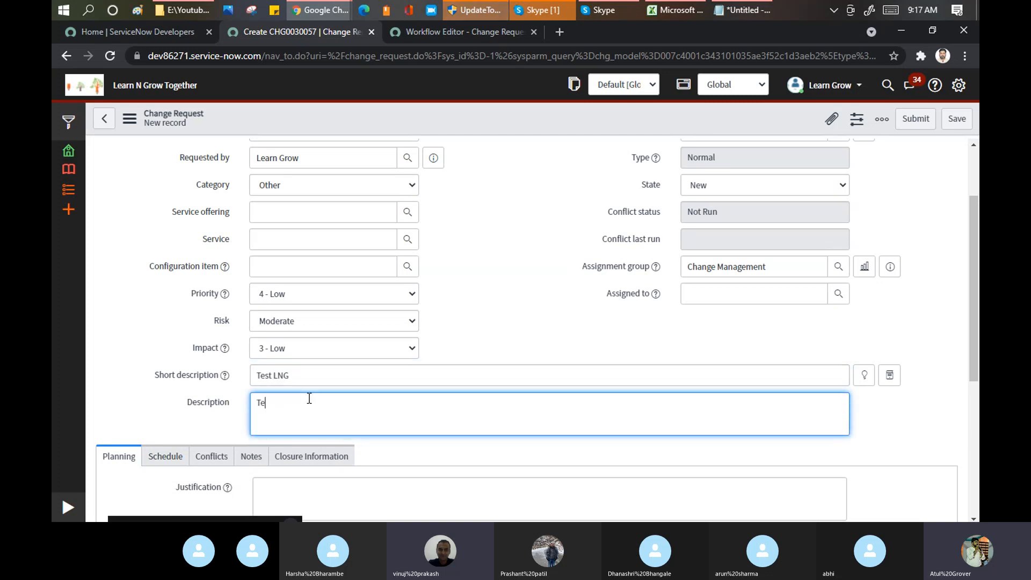
{"action": "type", "text": "LNG"}
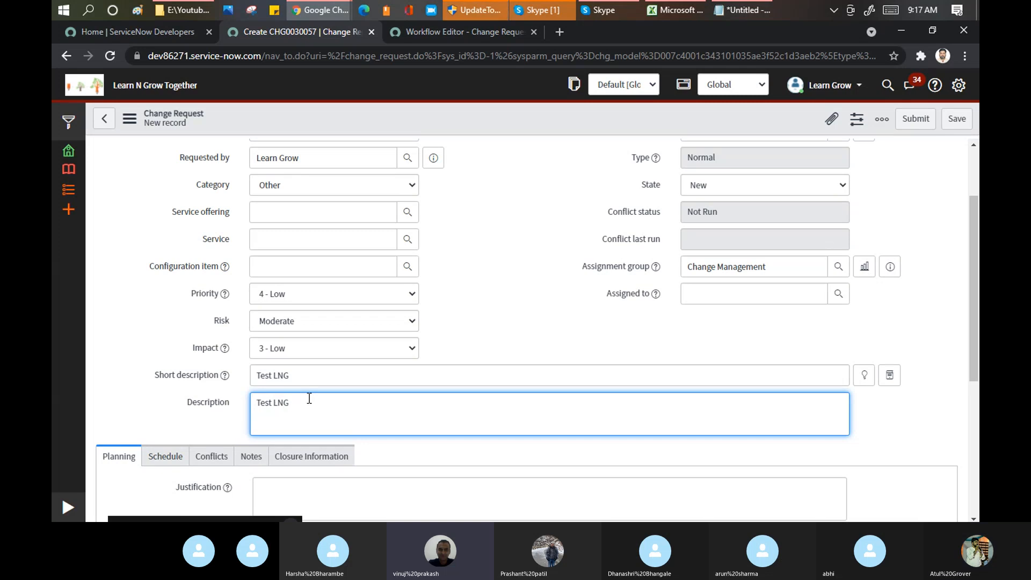
Copy the description text "Test LNG" into the justification, implementation plan, risk and impact analysis, backout plan and test plan
{"action": "key", "text": "ctrl+a"}
{"action": "key", "text": "ctrl+c"}
{"action": "left_click_drag", "start_coordinate": [969, 227], "coordinate": [963, 327]}
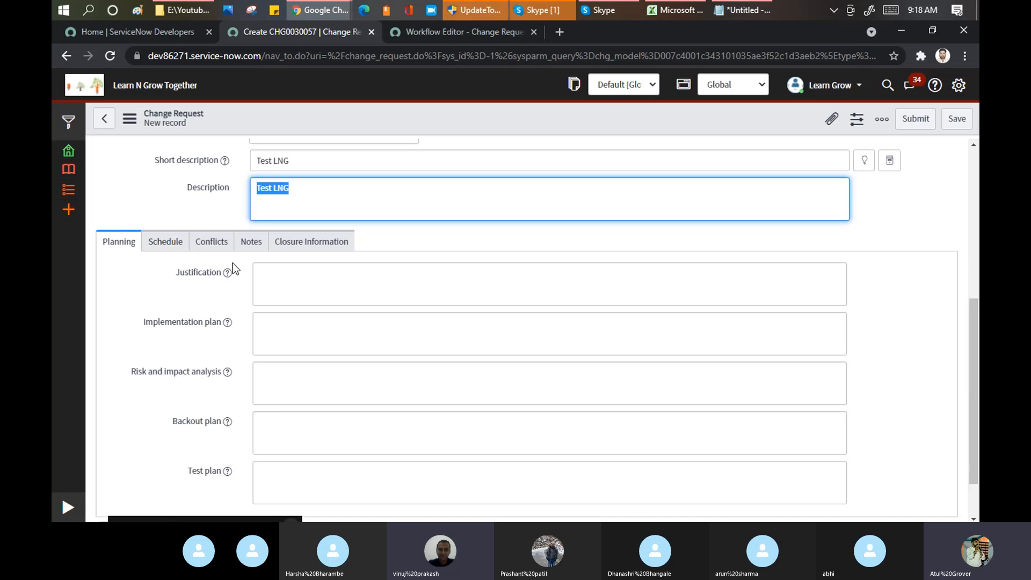
{"action": "left_click", "coordinate": [318, 298]}
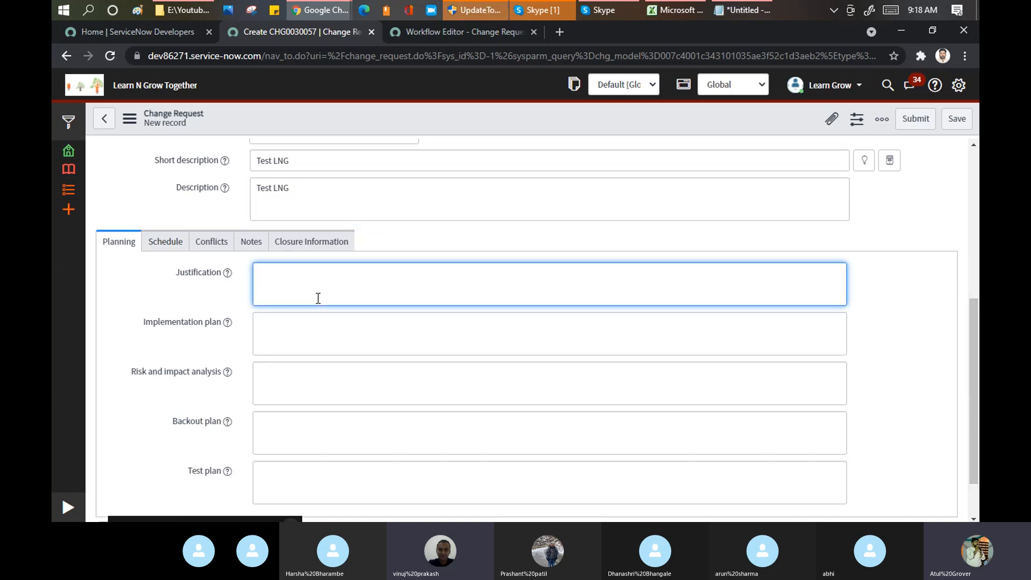
{"action": "key", "text": "ctrl+v"}
{"action": "left_click", "coordinate": [304, 324]}
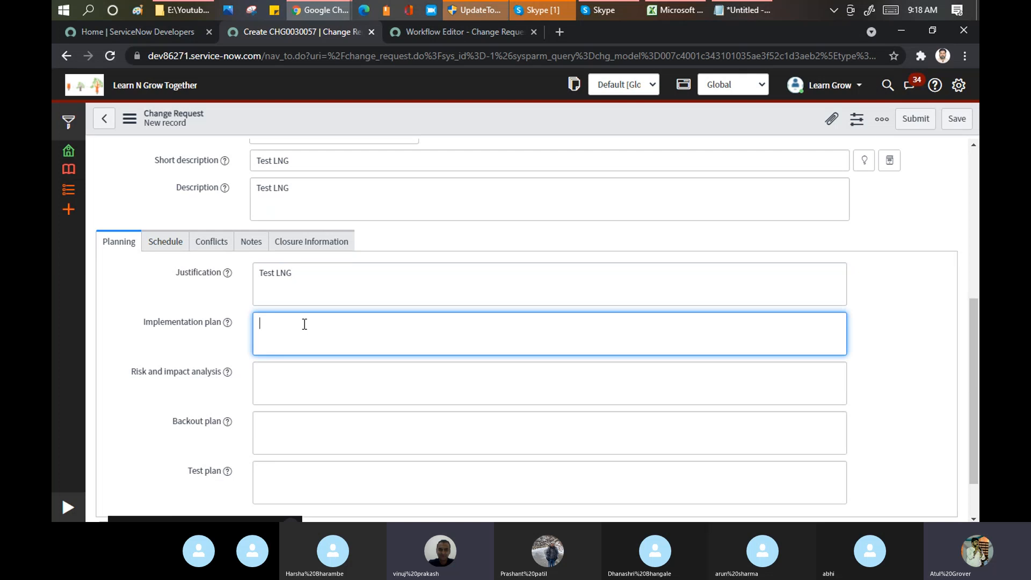
{"action": "key", "text": "ctrl+v"}
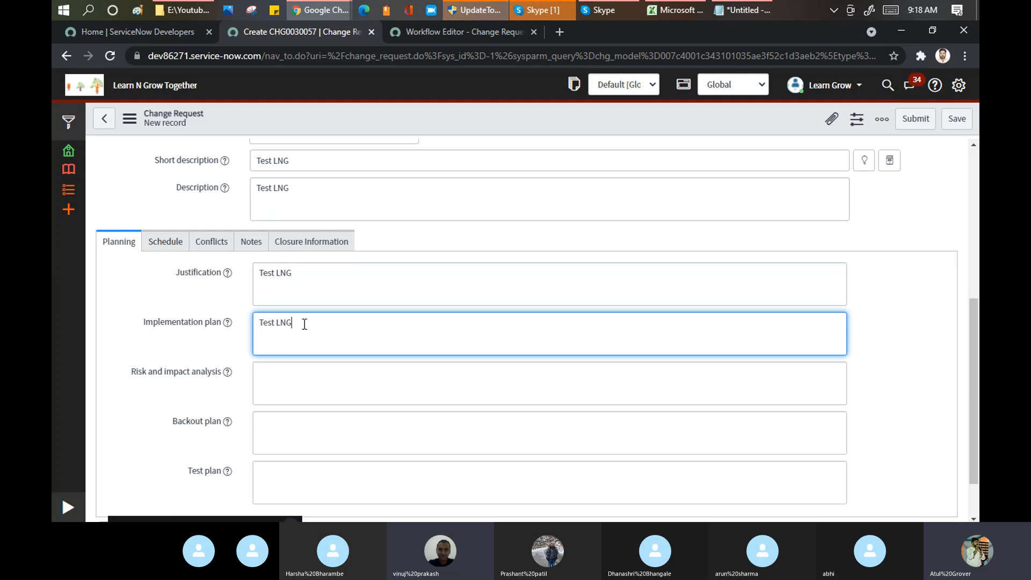
{"action": "left_click", "coordinate": [275, 383]}
{"action": "key", "text": "ctrl+v"}
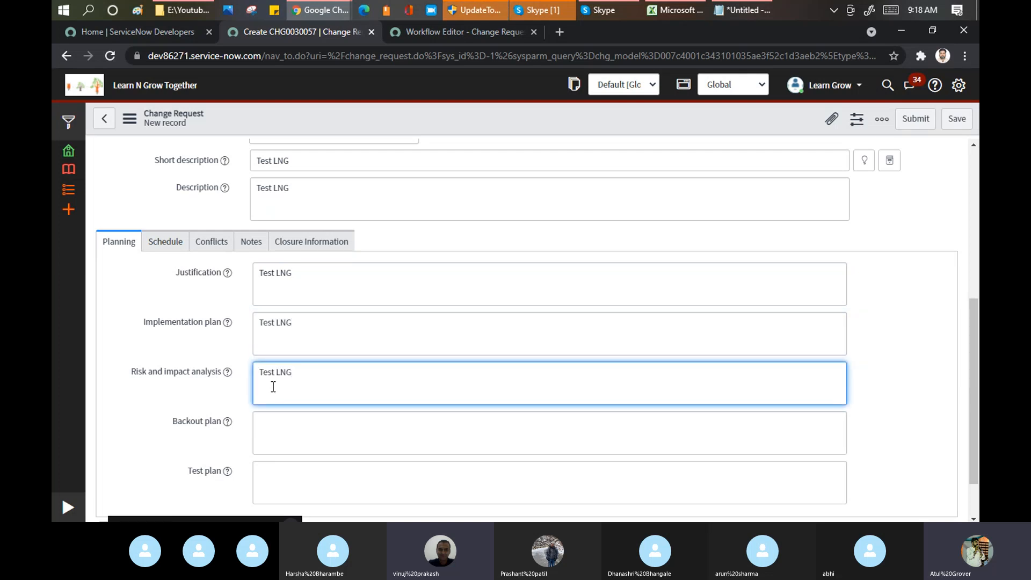
{"action": "left_click", "coordinate": [274, 433]}
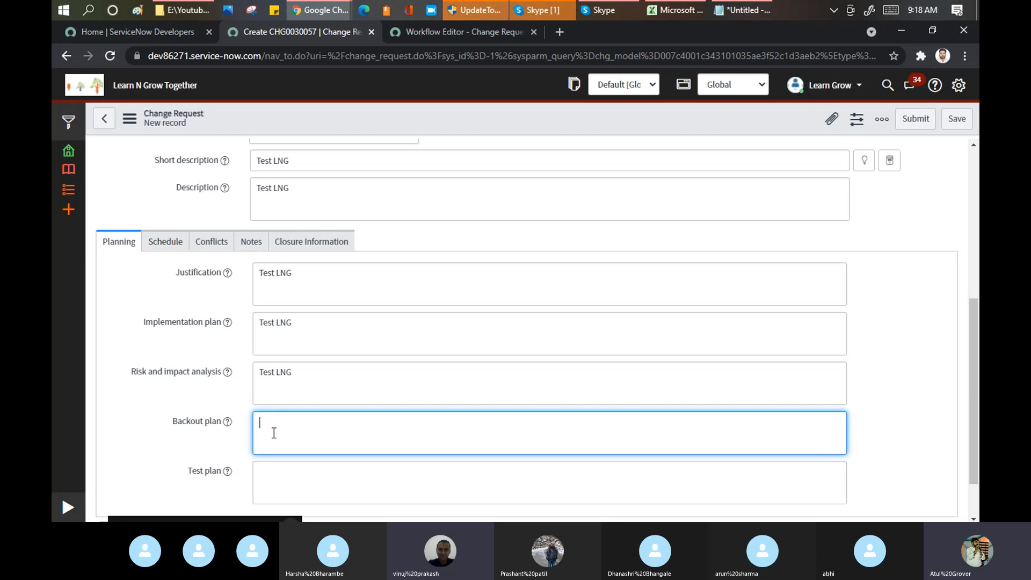
{"action": "key", "text": "ctrl+v"}
{"action": "left_click", "coordinate": [274, 479]}
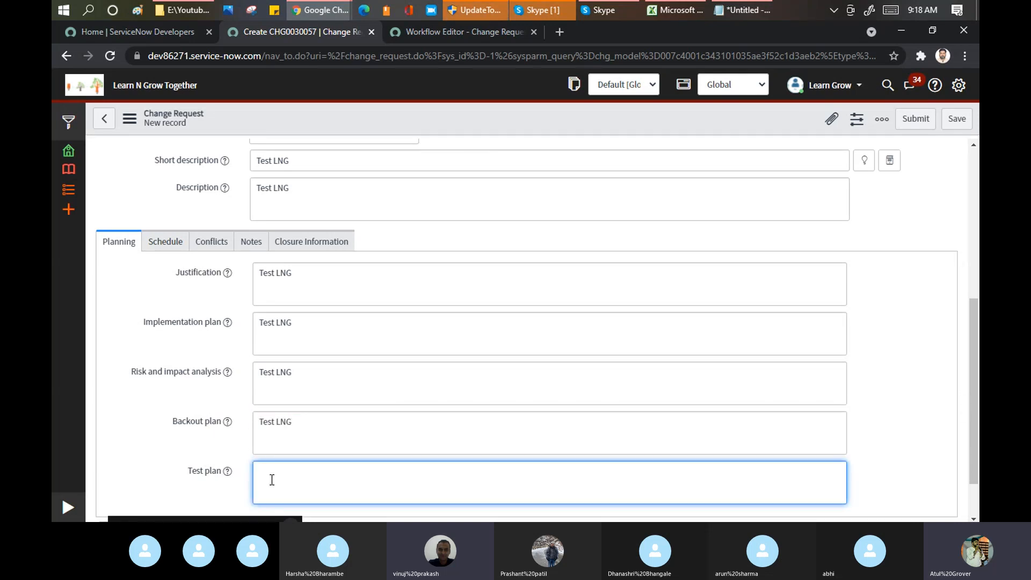
{"action": "key", "text": "ctrl+v"}
{"action": "left_click", "coordinate": [164, 242]}
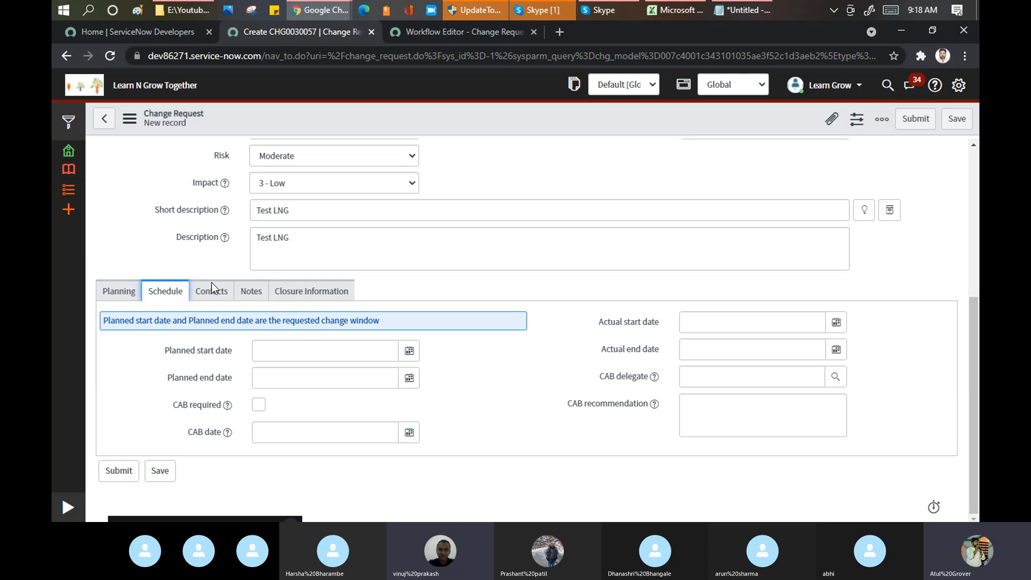
{"action": "left_click", "coordinate": [412, 353]}
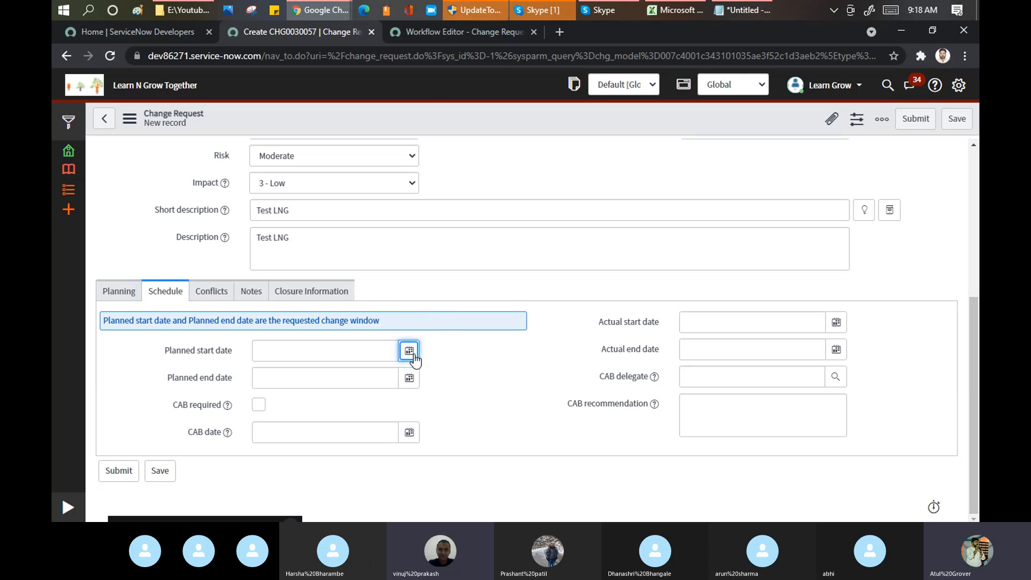
{"action": "left_click", "coordinate": [409, 352]}
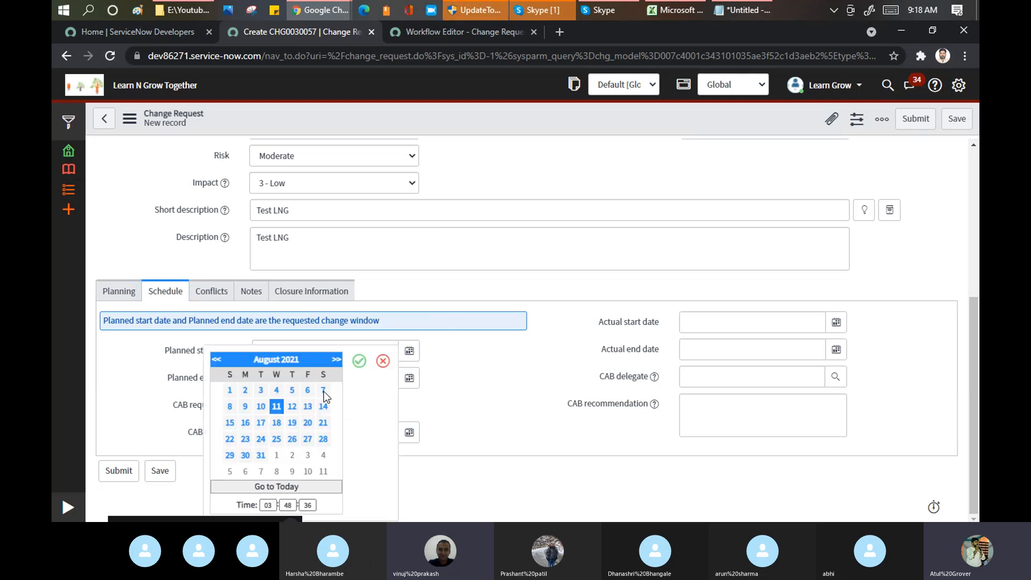
{"action": "left_click", "coordinate": [323, 408]}
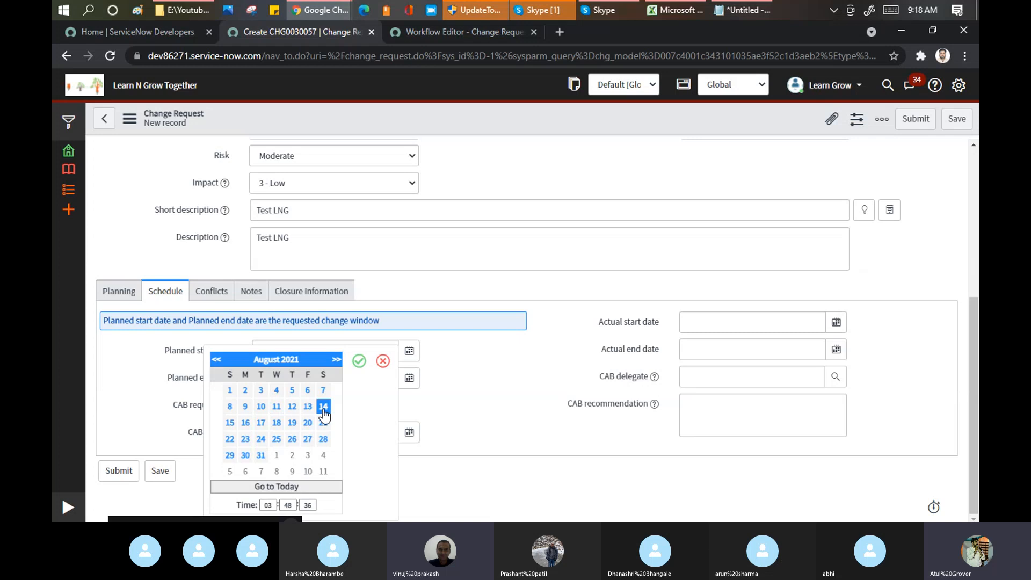
{"action": "left_click", "coordinate": [360, 359]}
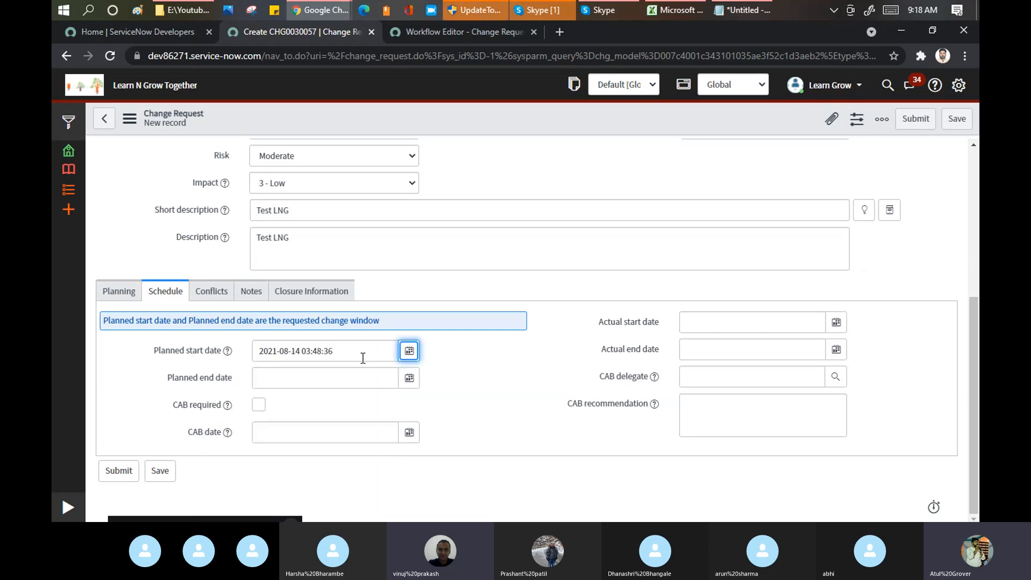
{"action": "left_click", "coordinate": [411, 383]}
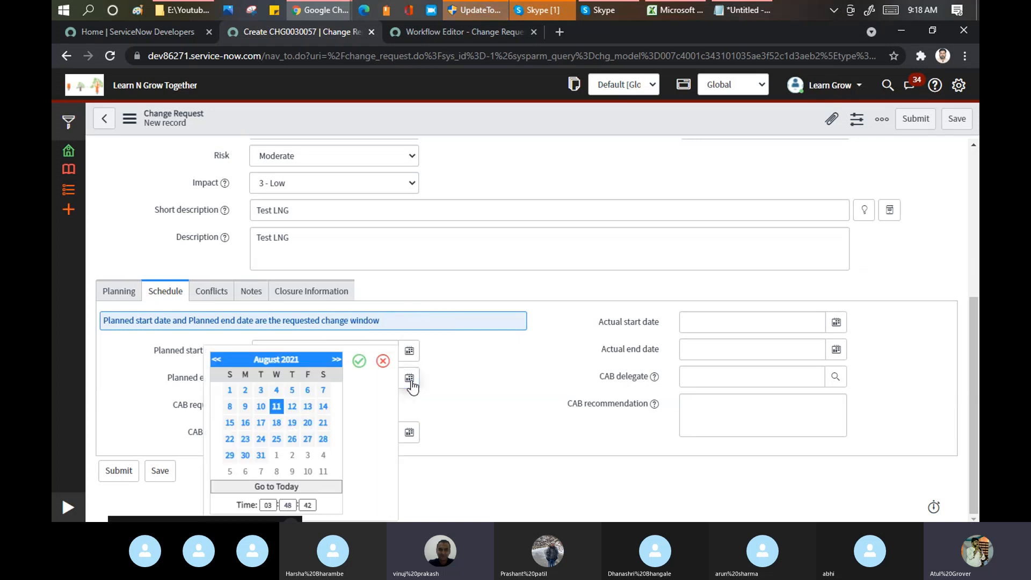
{"action": "left_click", "coordinate": [246, 423]}
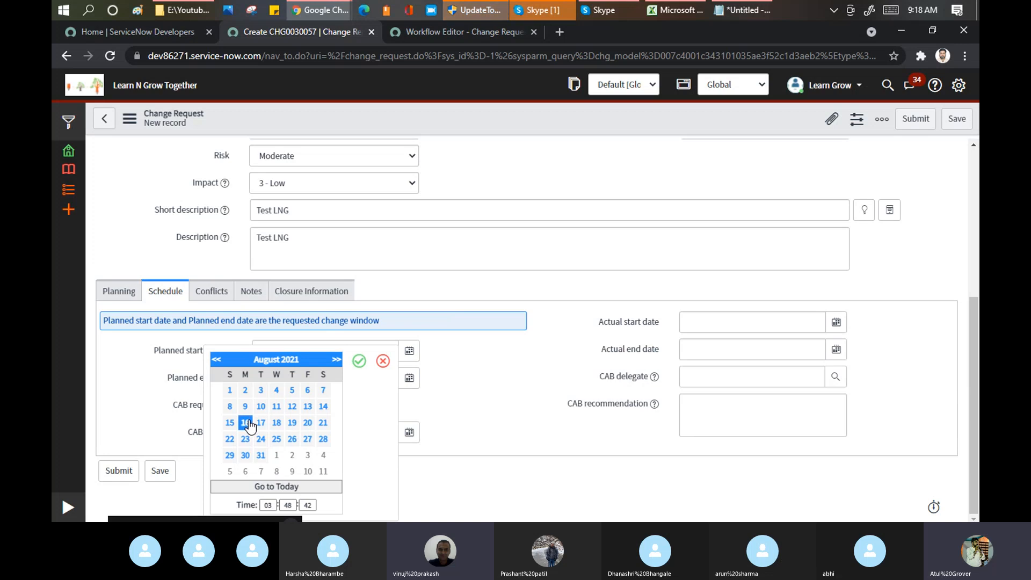
{"action": "left_click", "coordinate": [359, 363]}
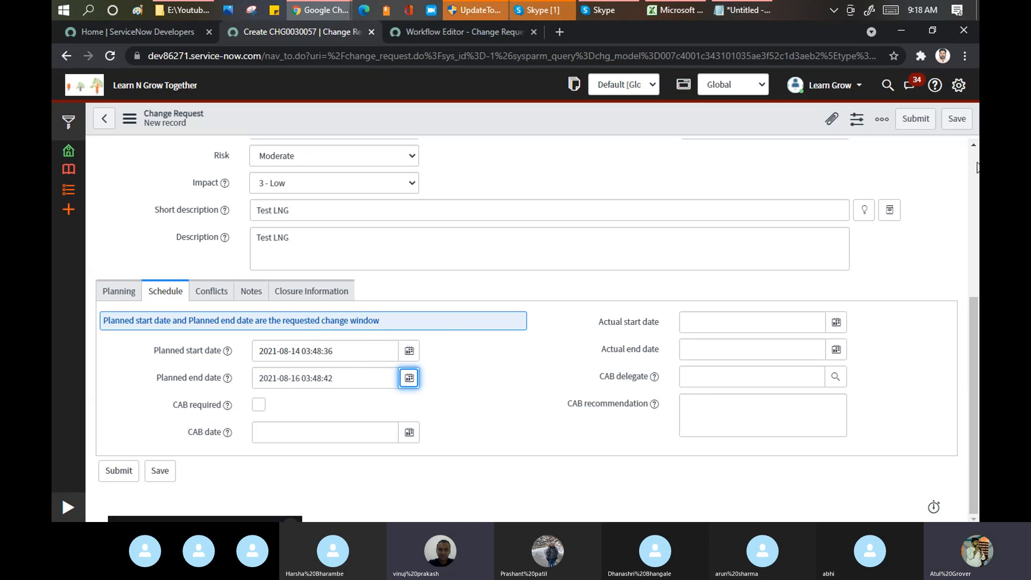
{"action": "left_click", "coordinate": [955, 124]}
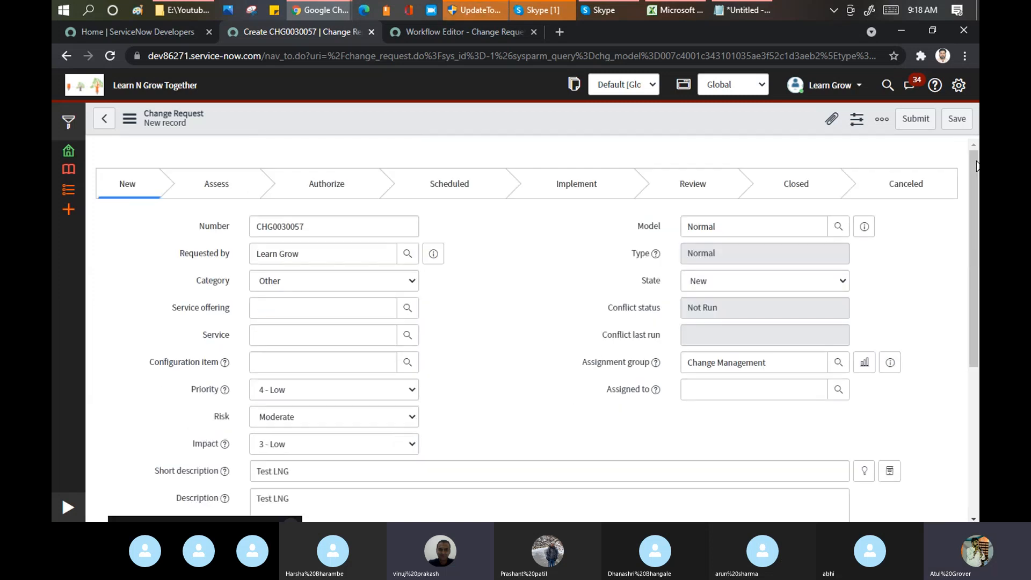
{"action": "left_click", "coordinate": [957, 122]}
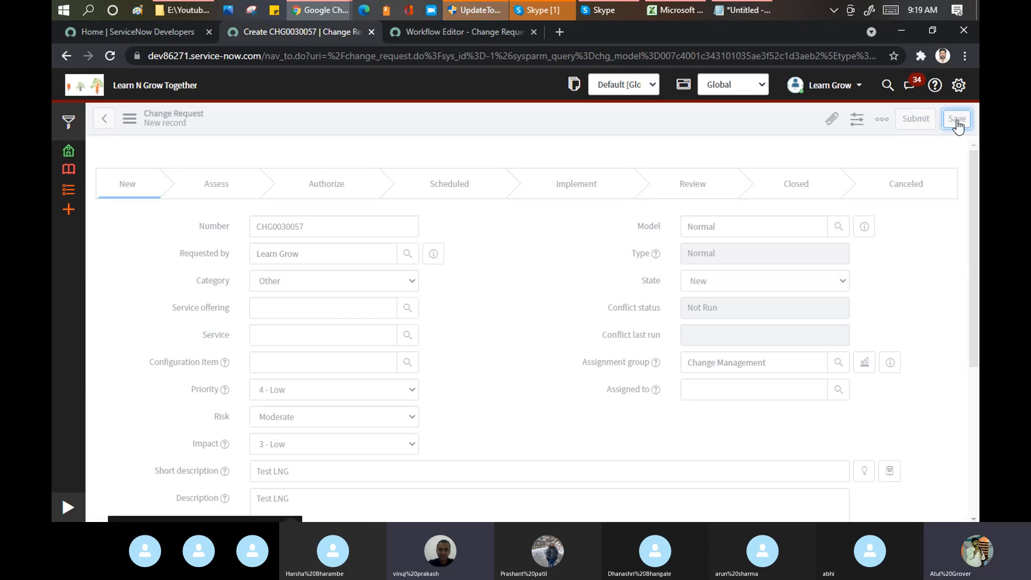
{"action": "left_click", "coordinate": [958, 120]}
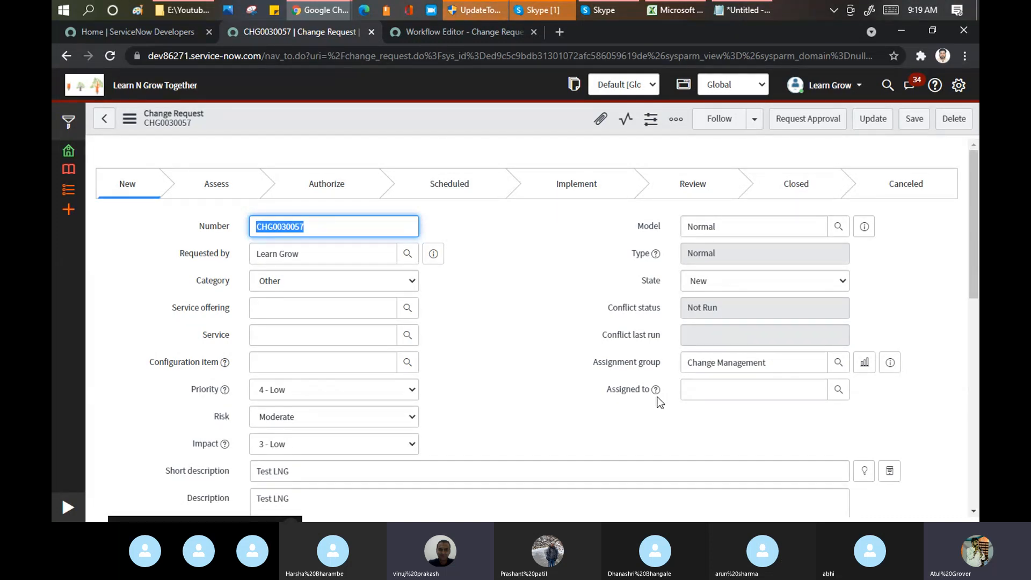
In the change risk assessment, rate the affected CI or service as Critical and both the change complexity and back-out difficulty as Complex
{"action": "left_click_drag", "start_coordinate": [973, 264], "coordinate": [974, 435]}
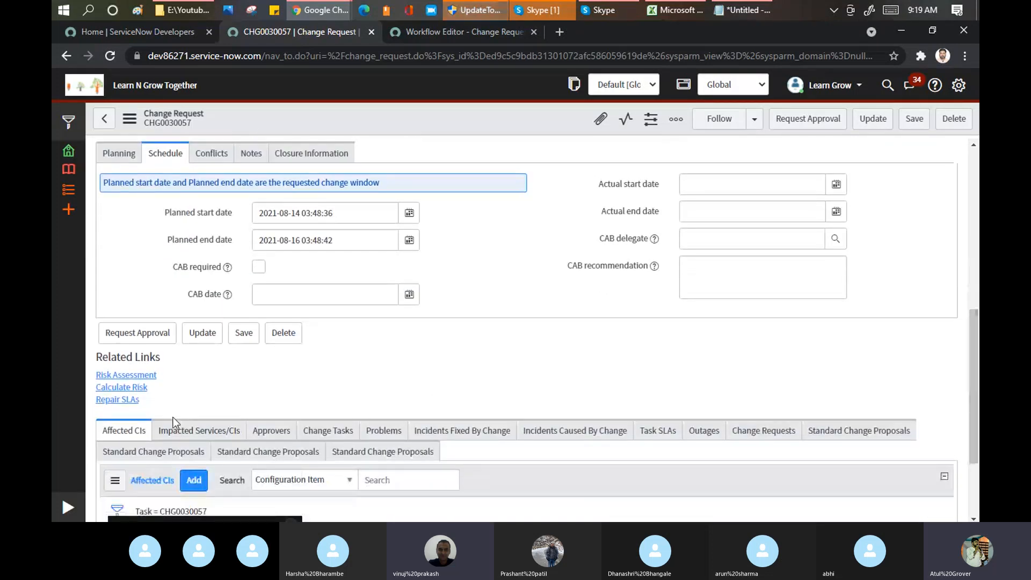
{"action": "left_click", "coordinate": [131, 376]}
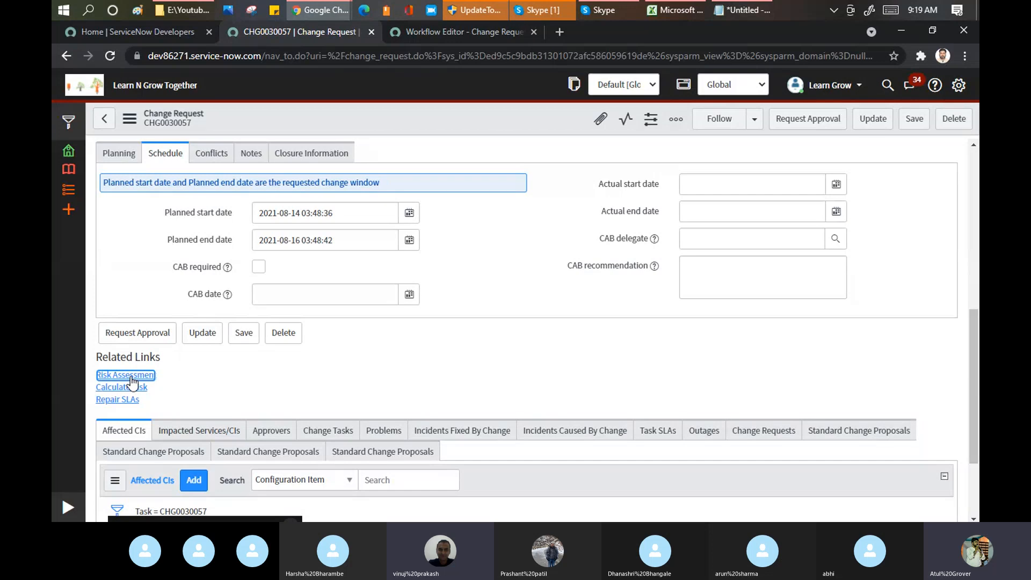
{"action": "left_click", "coordinate": [131, 376]}
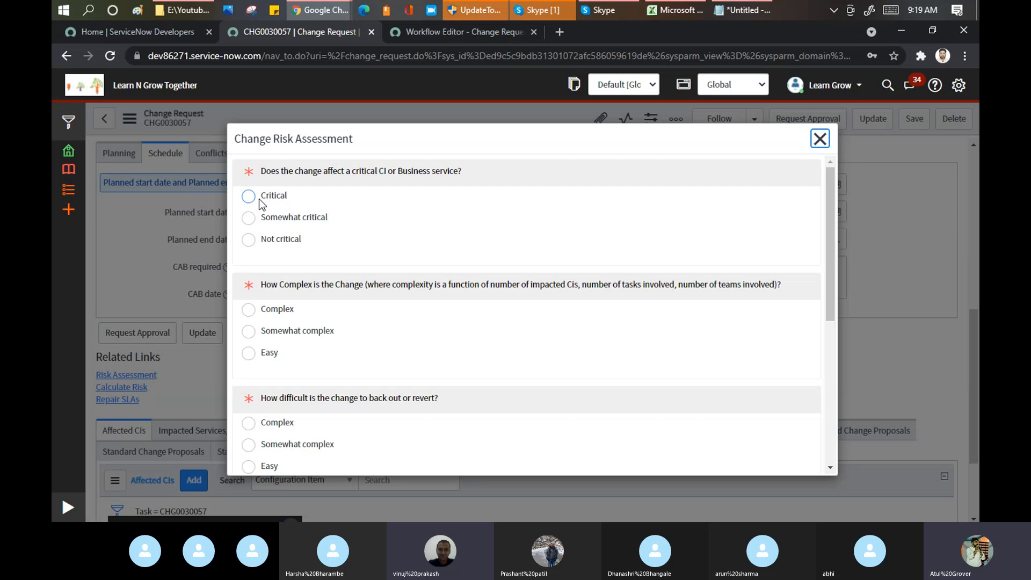
{"action": "left_click", "coordinate": [249, 197]}
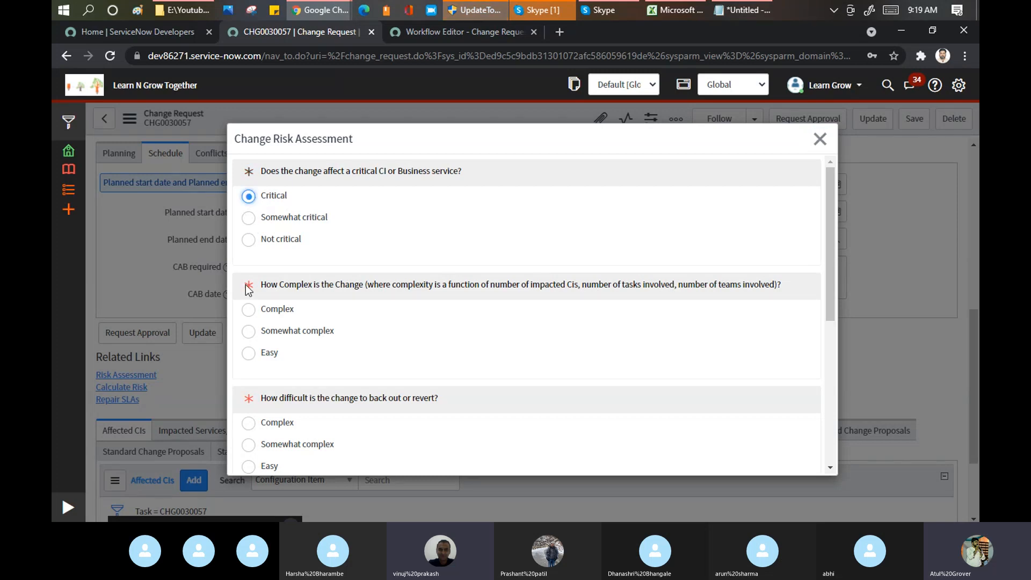
{"action": "left_click", "coordinate": [249, 310]}
{"action": "left_click", "coordinate": [249, 422]}
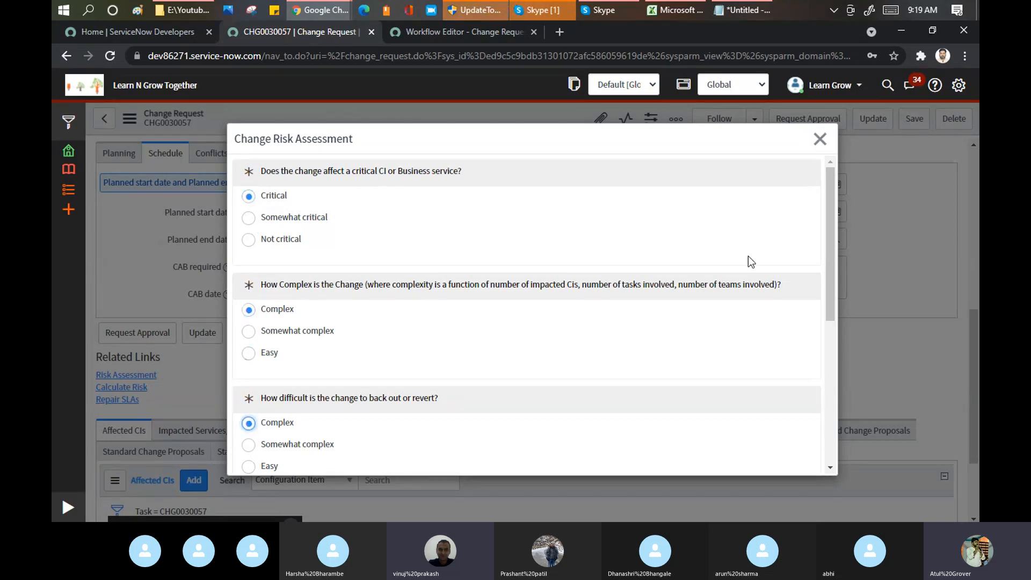
Answer Yes for the redundancy plan and Difficult for verifying the change's success, and submit the risk assessment
{"action": "left_click_drag", "start_coordinate": [830, 218], "coordinate": [834, 317]}
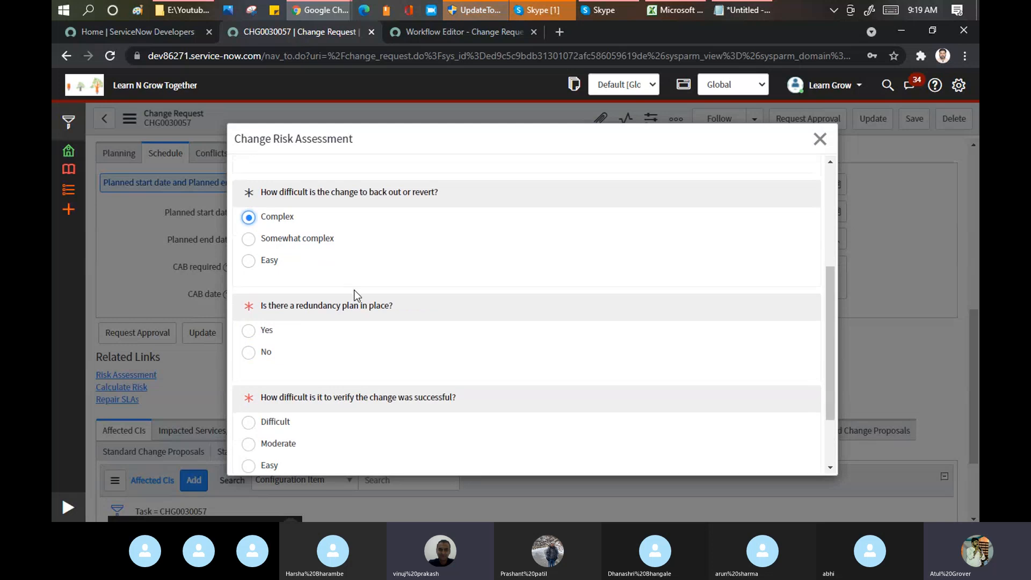
{"action": "left_click", "coordinate": [249, 331]}
{"action": "left_click", "coordinate": [248, 423]}
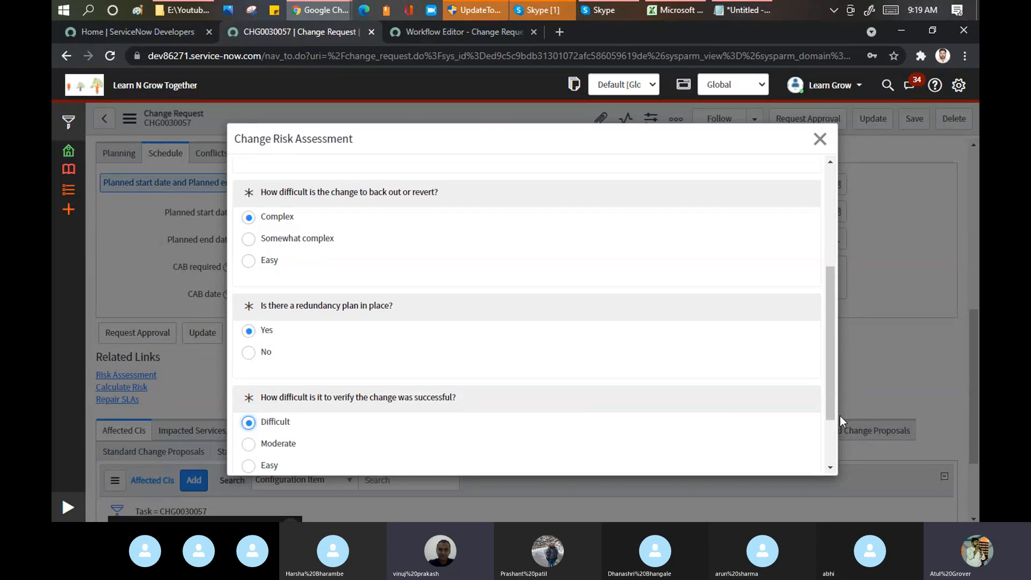
{"action": "left_click_drag", "start_coordinate": [827, 393], "coordinate": [833, 434]}
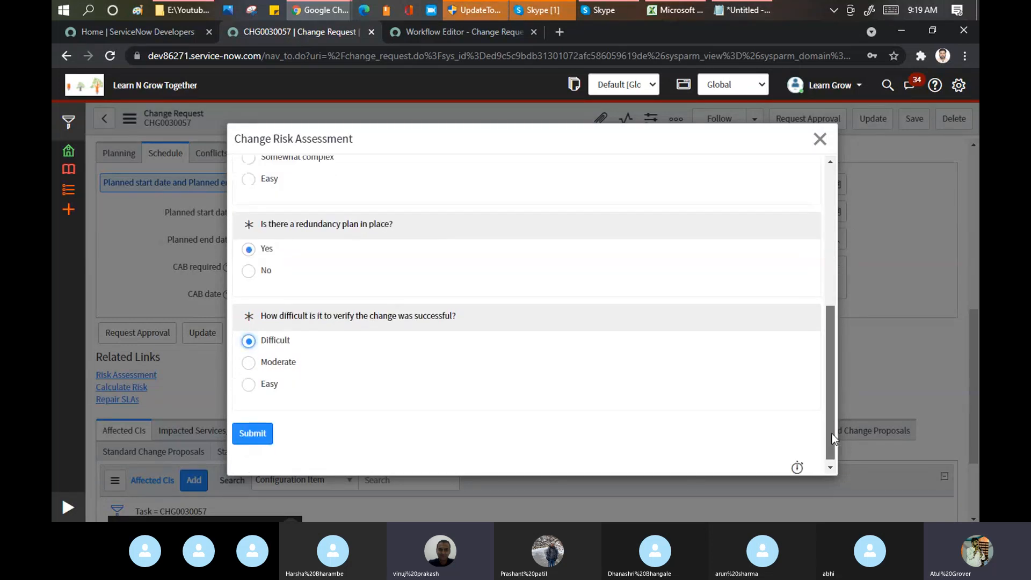
{"action": "left_click", "coordinate": [266, 433]}
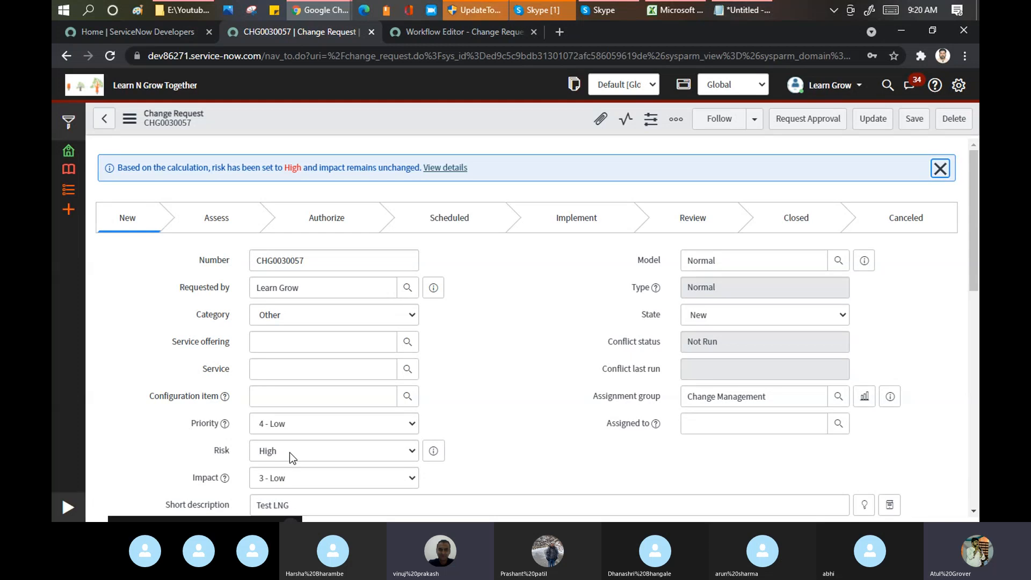
Assign the change request to Change Manager and save the record
{"action": "left_click", "coordinate": [706, 421]}
{"action": "type", "text": "*"}
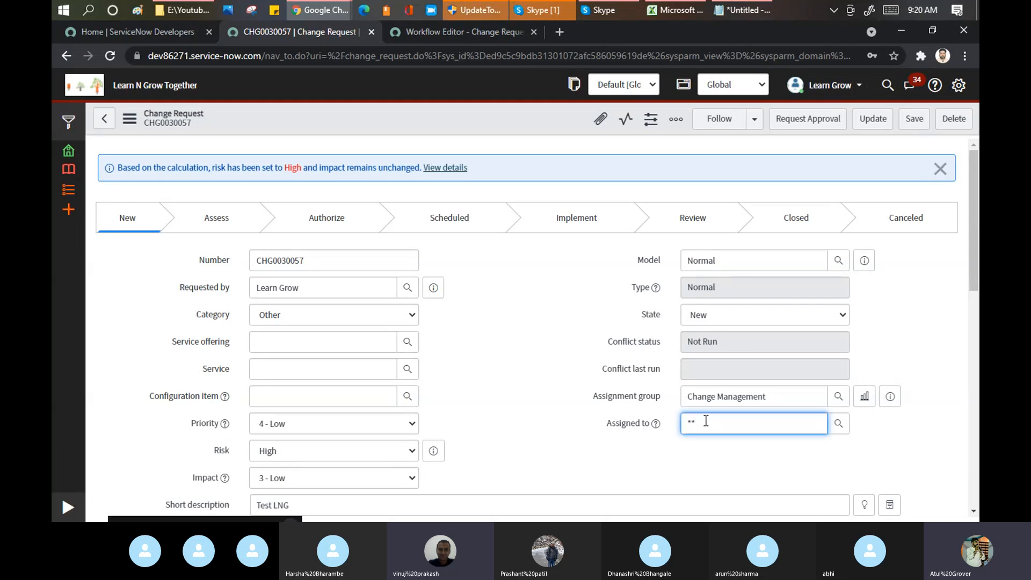
{"action": "type", "text": "*"}
{"action": "left_click", "coordinate": [712, 456]}
{"action": "left_click", "coordinate": [919, 122]}
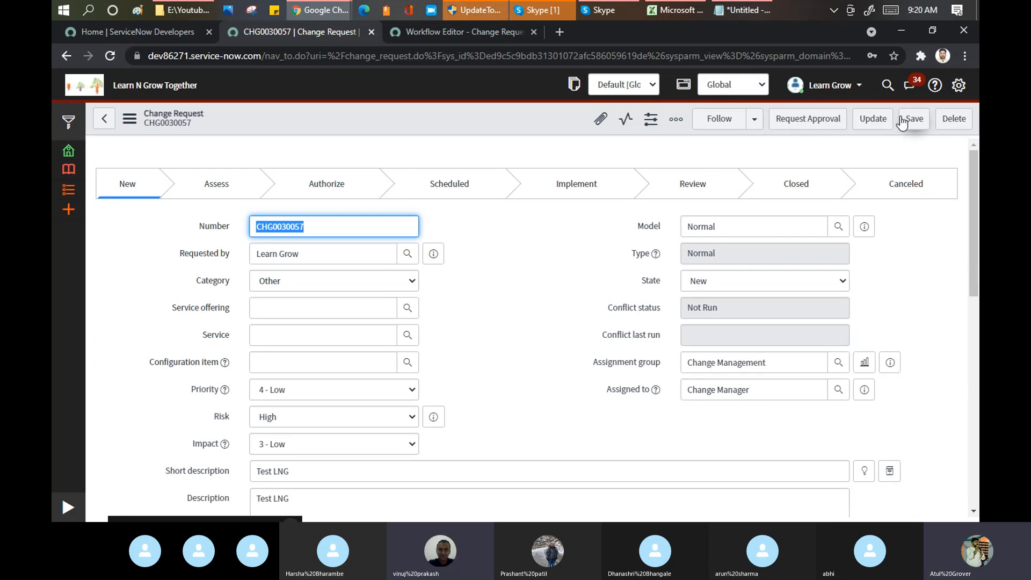
Request approval for the change and display its list of approvers
{"action": "left_click", "coordinate": [832, 120]}
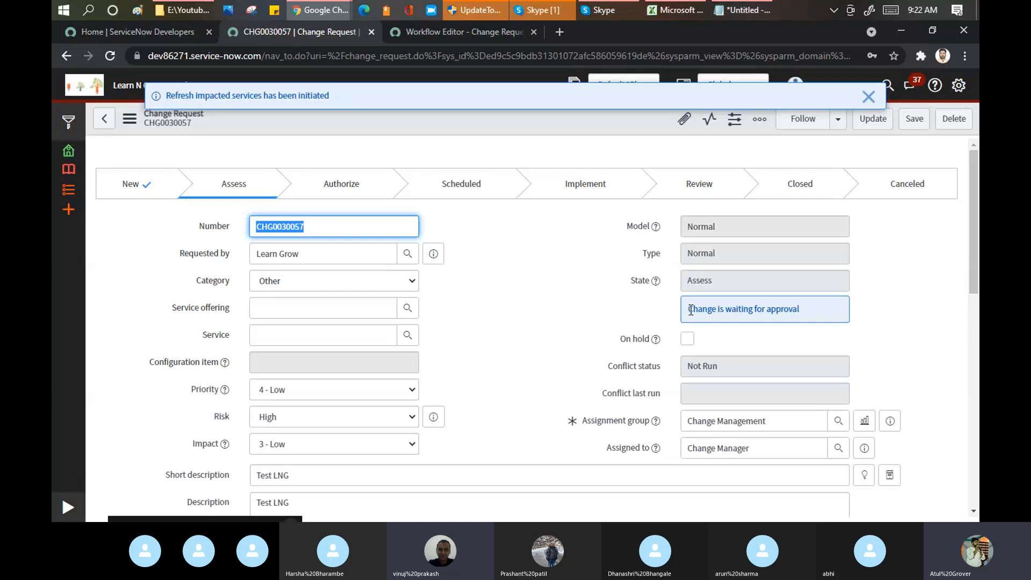
{"action": "left_click_drag", "start_coordinate": [975, 219], "coordinate": [979, 433]}
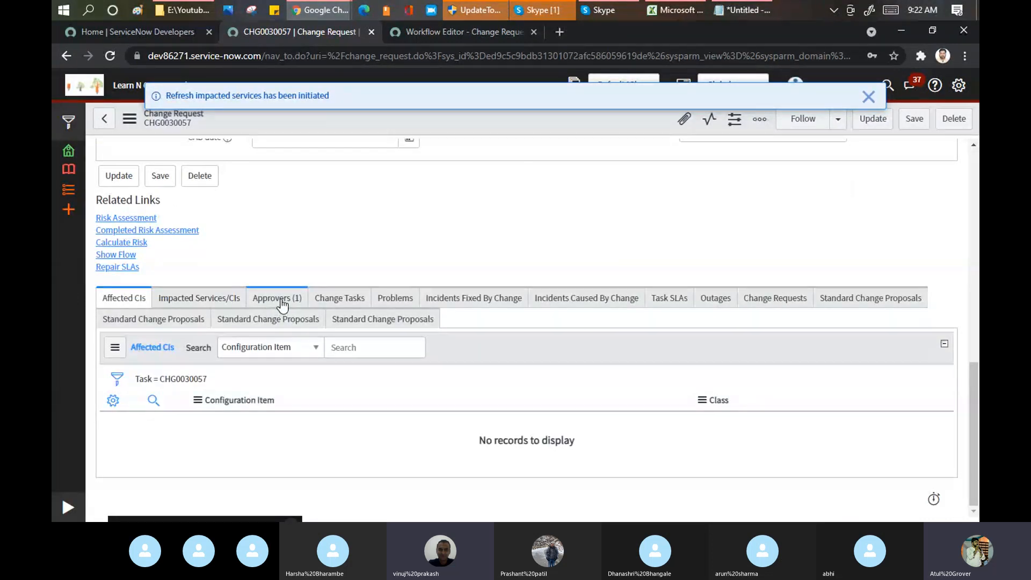
{"action": "left_click", "coordinate": [283, 303]}
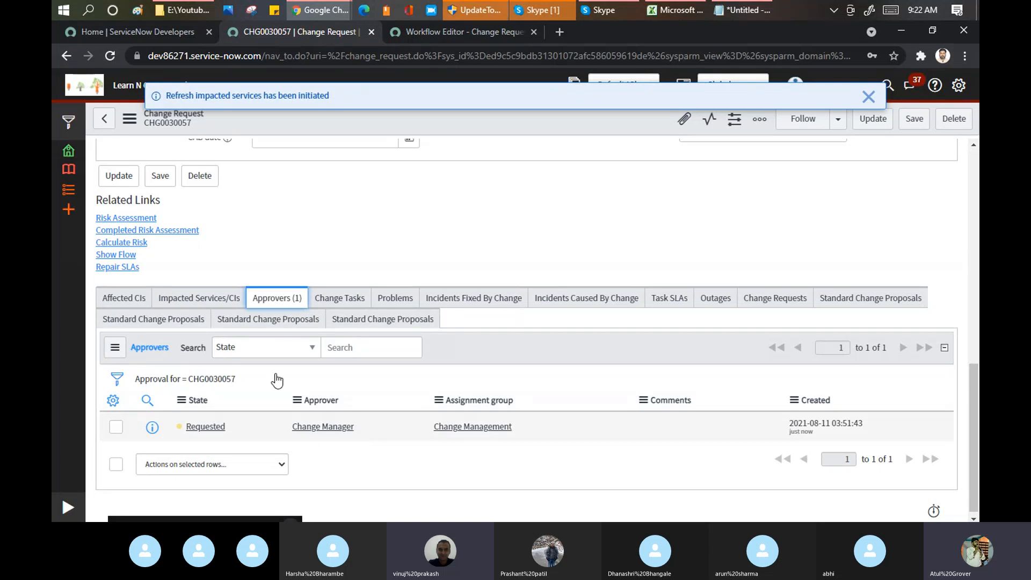
Show the flow running on the change request, view its context record, and return to the change request
{"action": "left_click", "coordinate": [122, 255]}
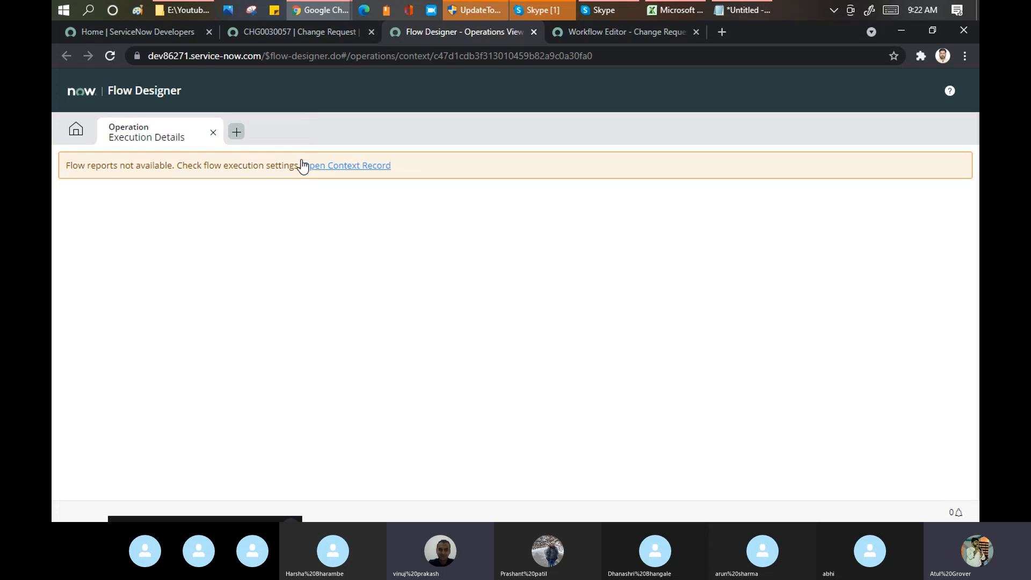
{"action": "left_click", "coordinate": [347, 168]}
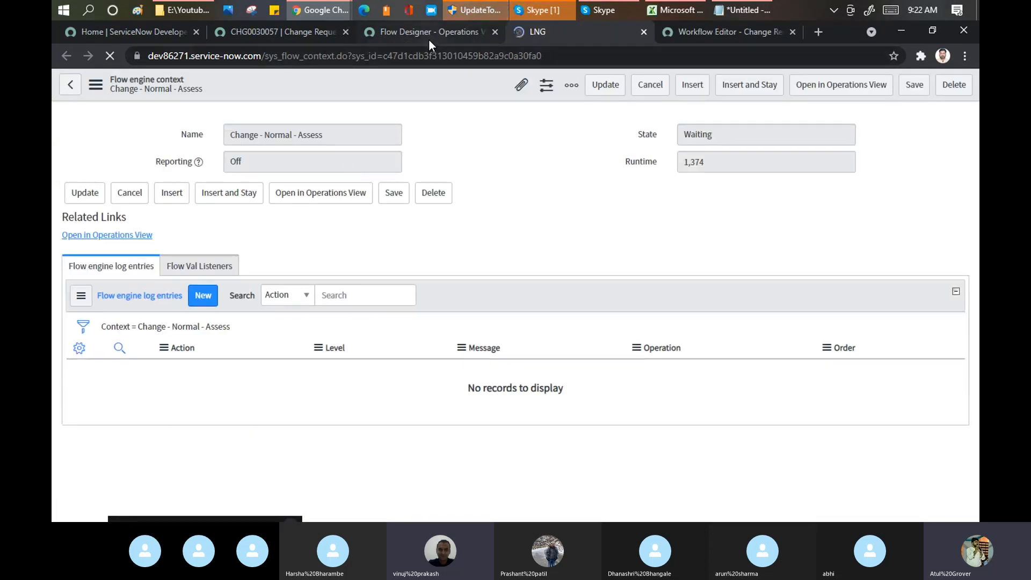
{"action": "left_click", "coordinate": [429, 39]}
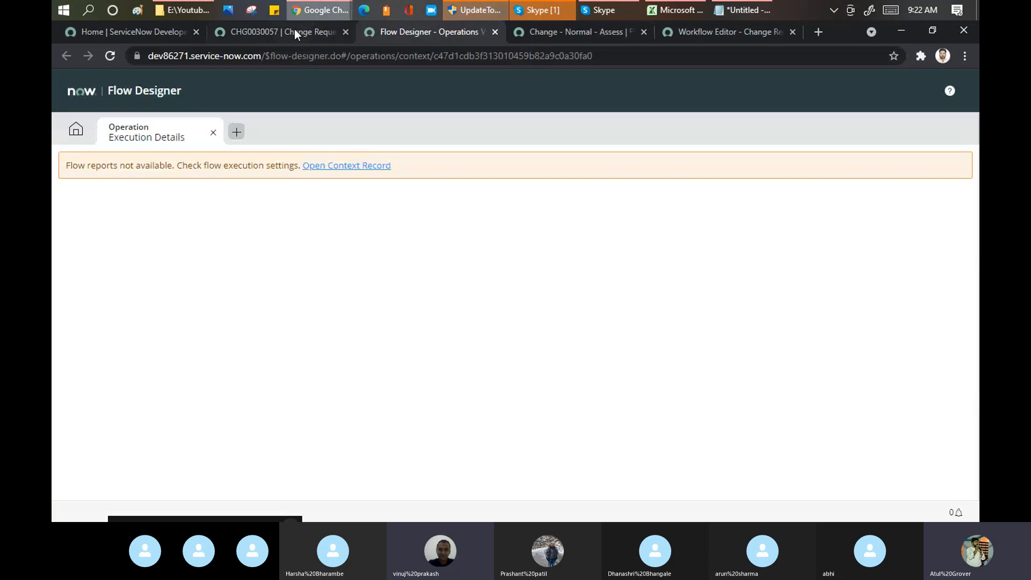
{"action": "left_click", "coordinate": [294, 32]}
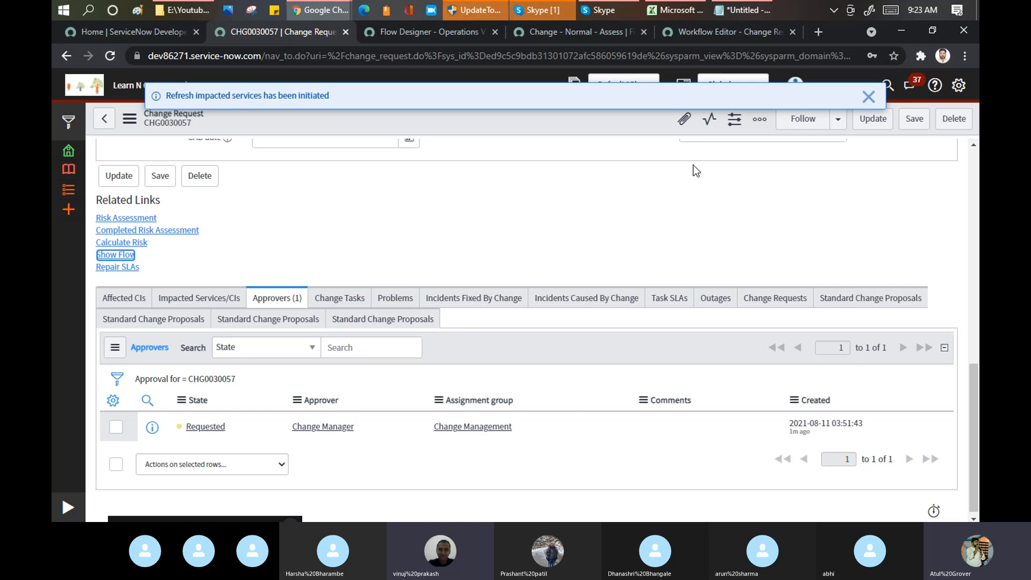
Check the Change Request - Normal workflow and the Change - Normal - Assess flow context, including its operations view
{"action": "left_click", "coordinate": [699, 37]}
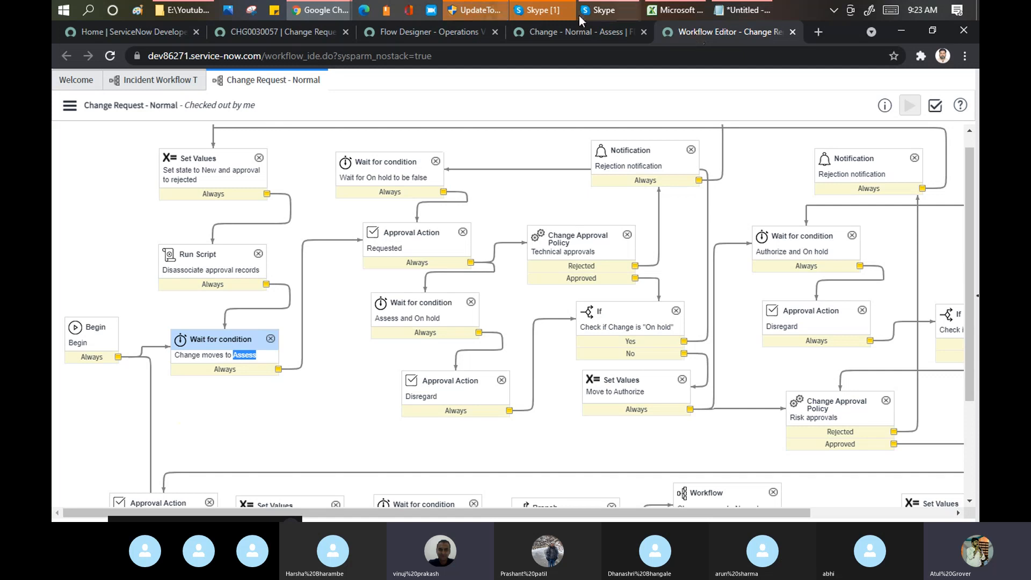
{"action": "left_click", "coordinate": [575, 30]}
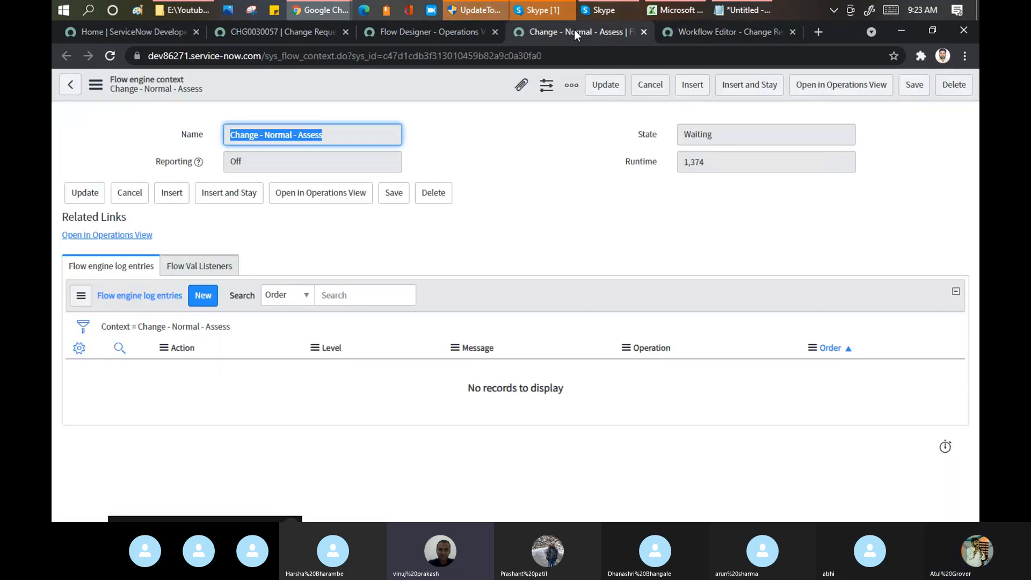
{"action": "left_click", "coordinate": [118, 235]}
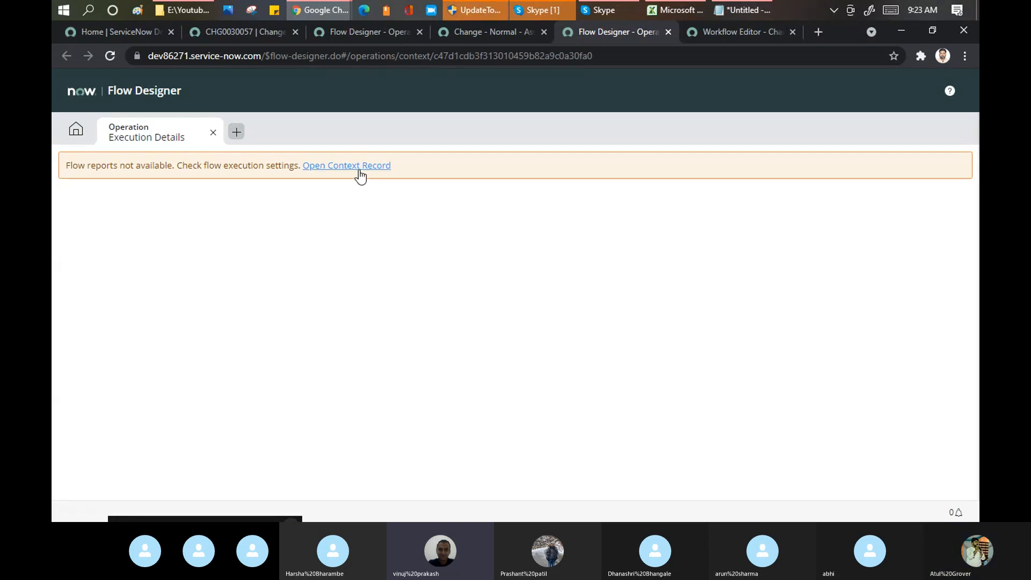
{"action": "left_click", "coordinate": [377, 34]}
{"action": "left_click", "coordinate": [255, 29]}
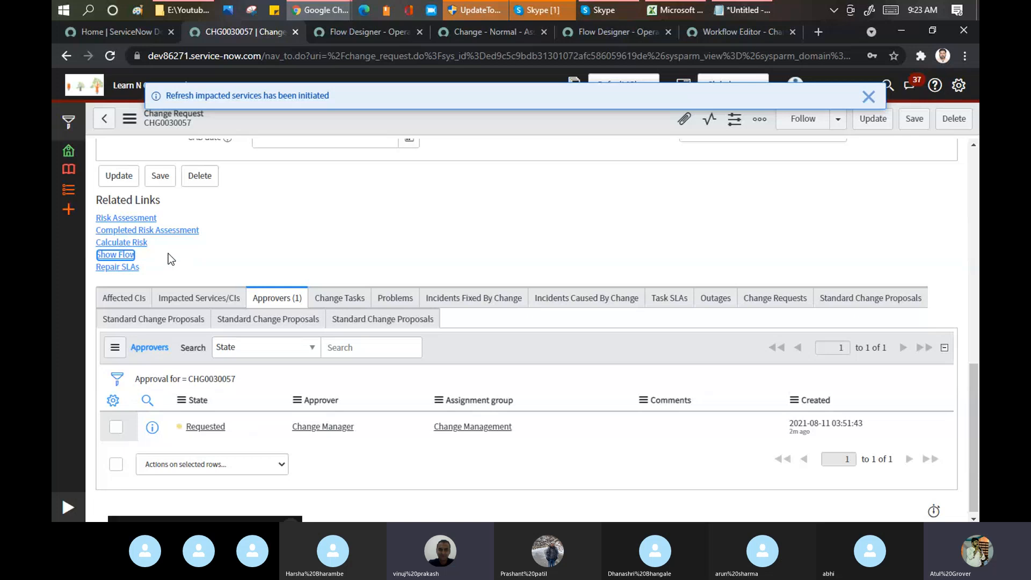
Find the UI Actions module in the navigator and open the System Definition list of UI actions
{"action": "left_click", "coordinate": [69, 507]}
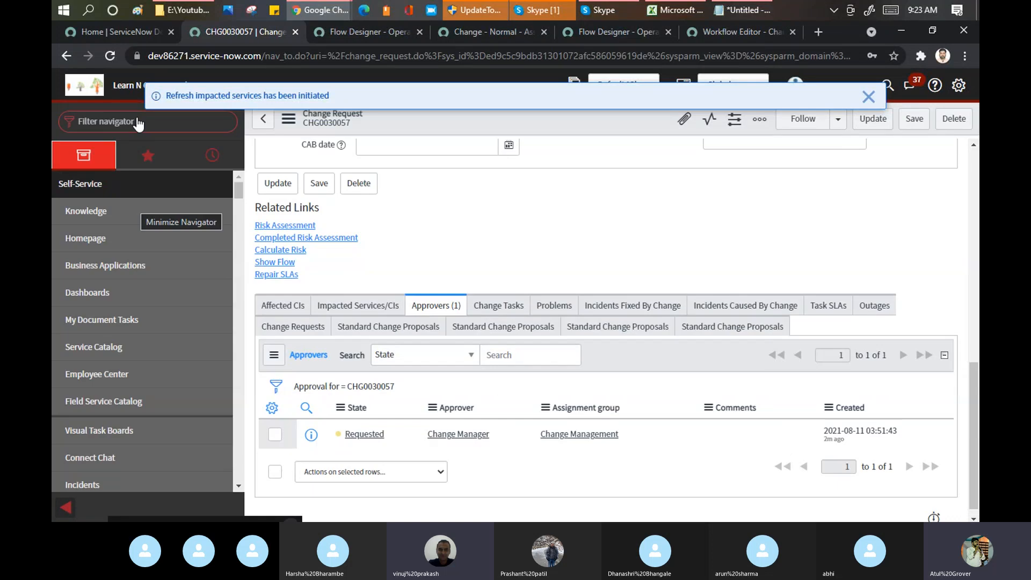
{"action": "left_click", "coordinate": [138, 122]}
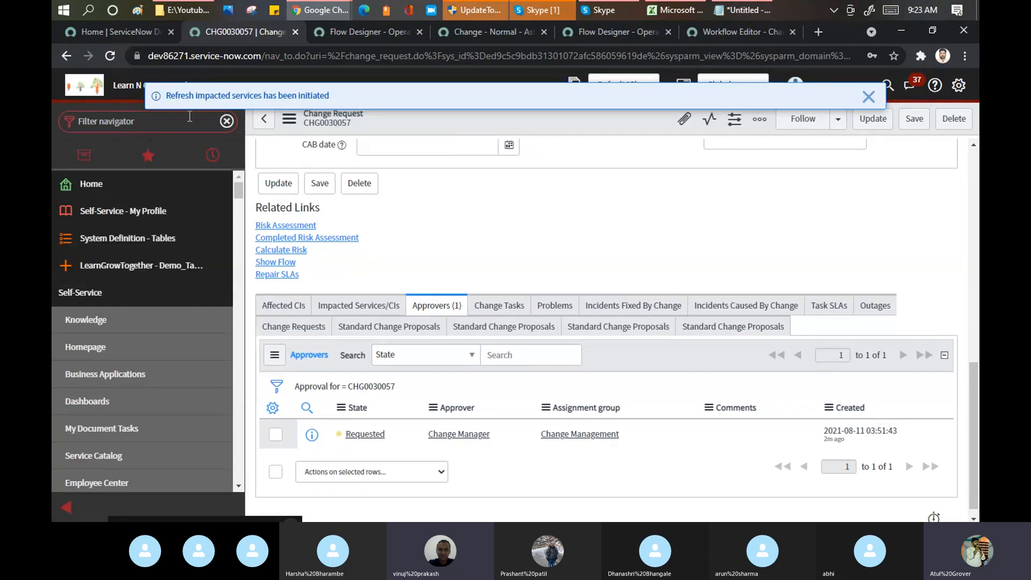
{"action": "type", "text": "busin"}
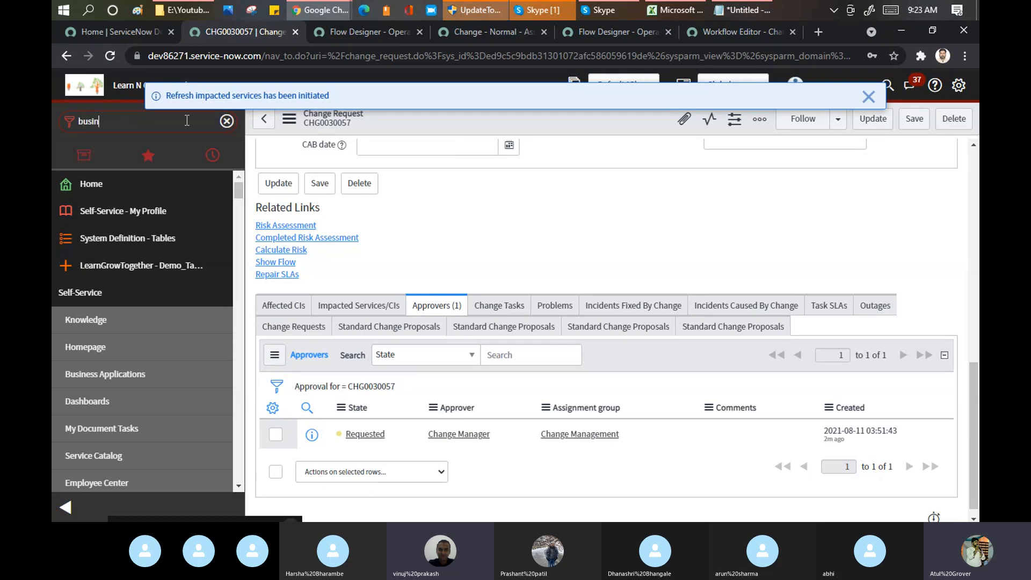
{"action": "key", "text": "BackSpace"}
{"action": "key", "text": "BackSpace"}
{"action": "key", "text": "BackSpace"}
{"action": "key", "text": "BackSpace"}
{"action": "key", "text": "BackSpace"}
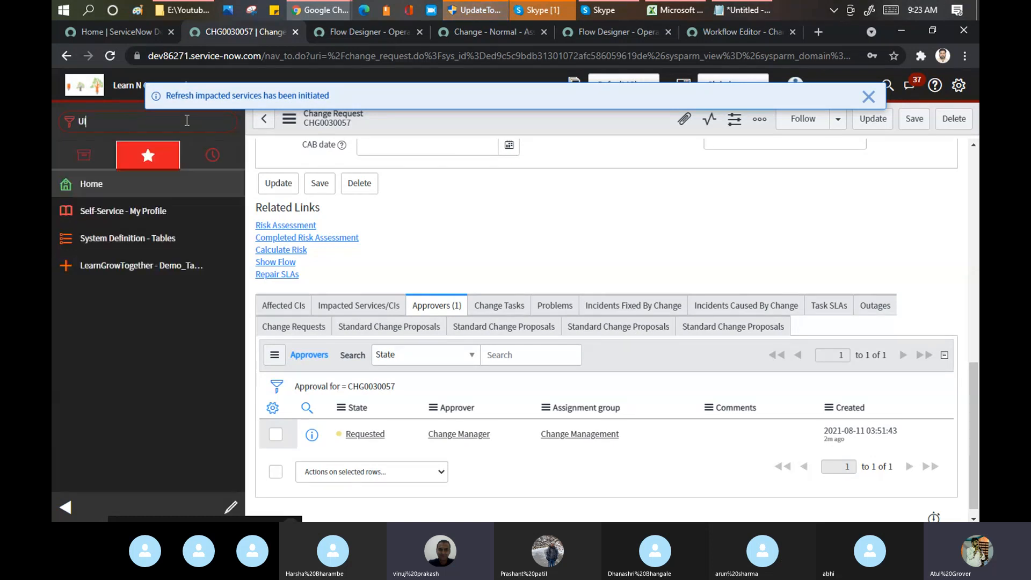
{"action": "type", "text": "UI Action"}
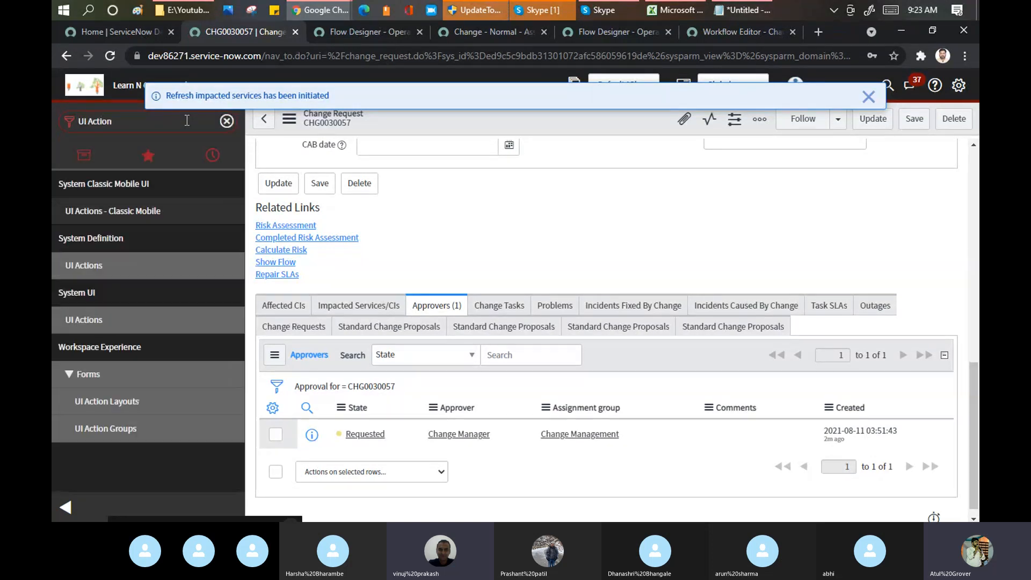
{"action": "left_click", "coordinate": [83, 269]}
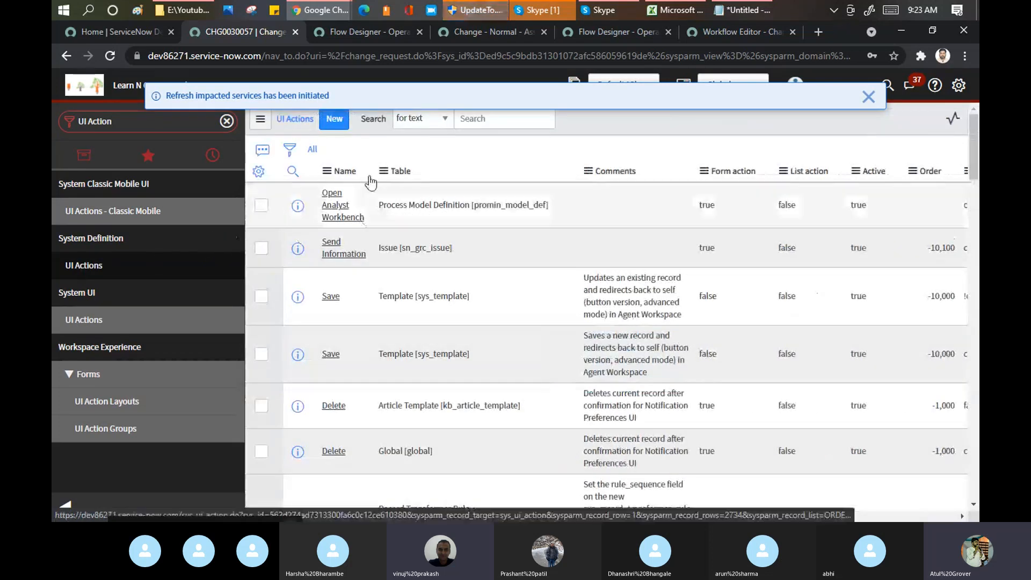
Filter the UI actions to names containing "workflow" and open the Show Workflow record for the Change Request table
{"action": "left_click", "coordinate": [343, 194]}
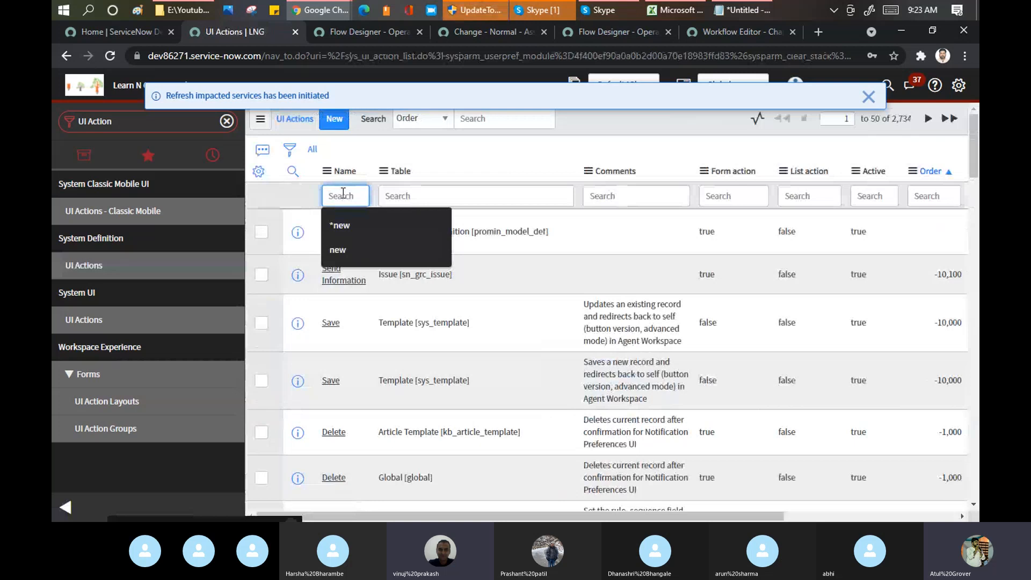
{"action": "type", "text": "*wo"}
{"action": "type", "text": "rkflow"}
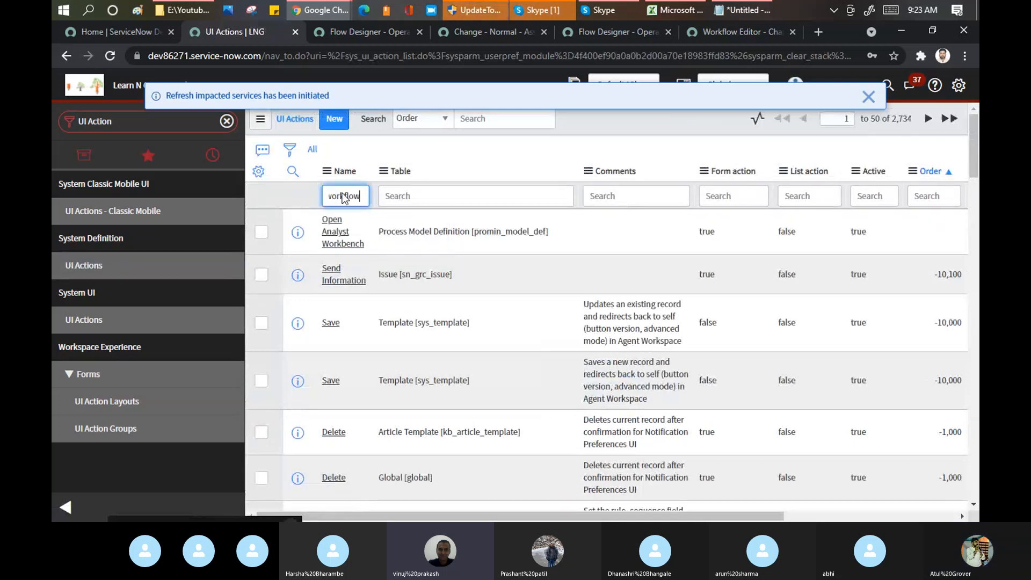
{"action": "key", "text": "Return"}
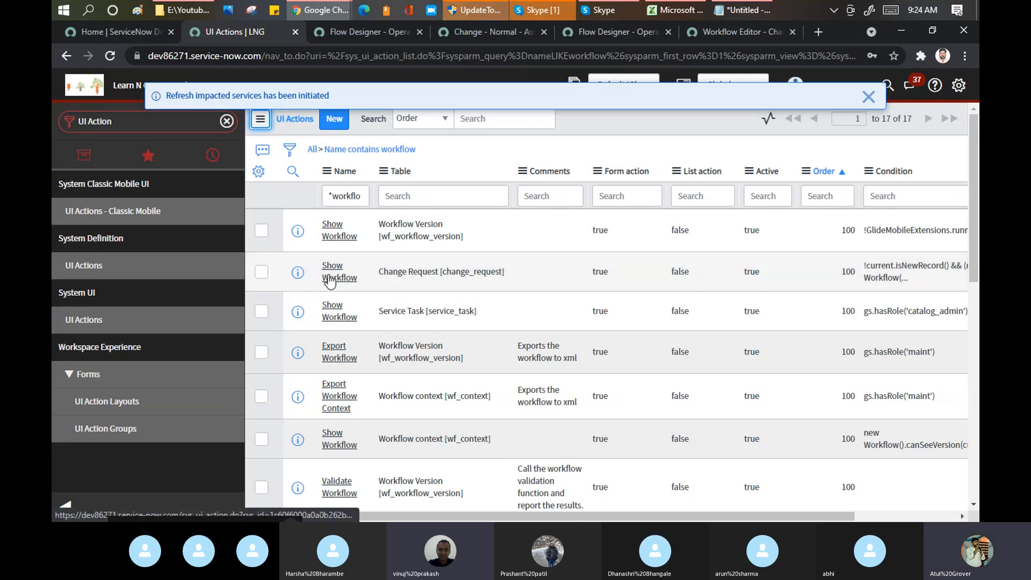
{"action": "left_click", "coordinate": [713, 272]}
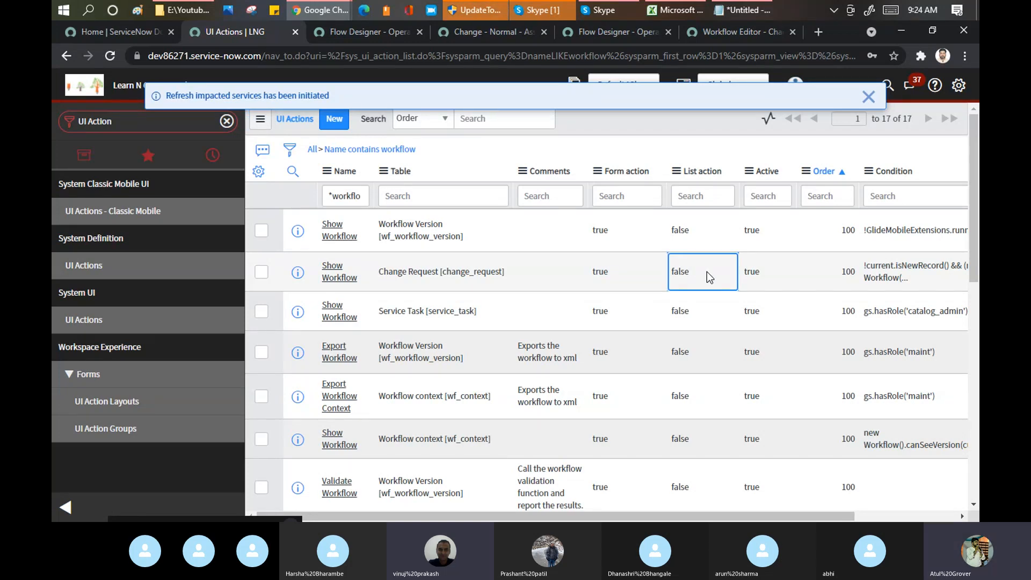
{"action": "left_click", "coordinate": [336, 276]}
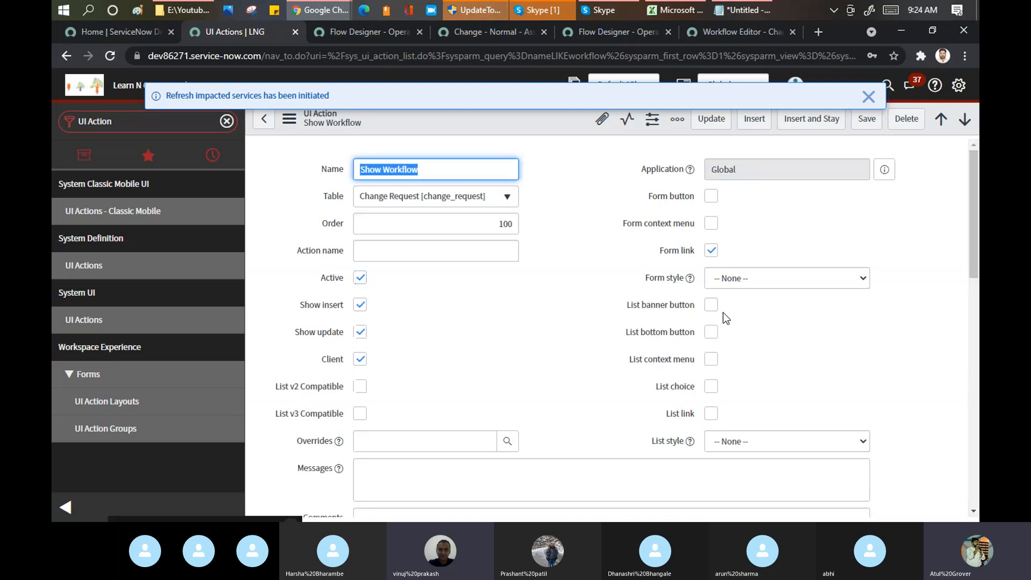
Enable List banner button, List bottom button, List context menu, List choice and List link for the UI action and save it
{"action": "left_click", "coordinate": [711, 305]}
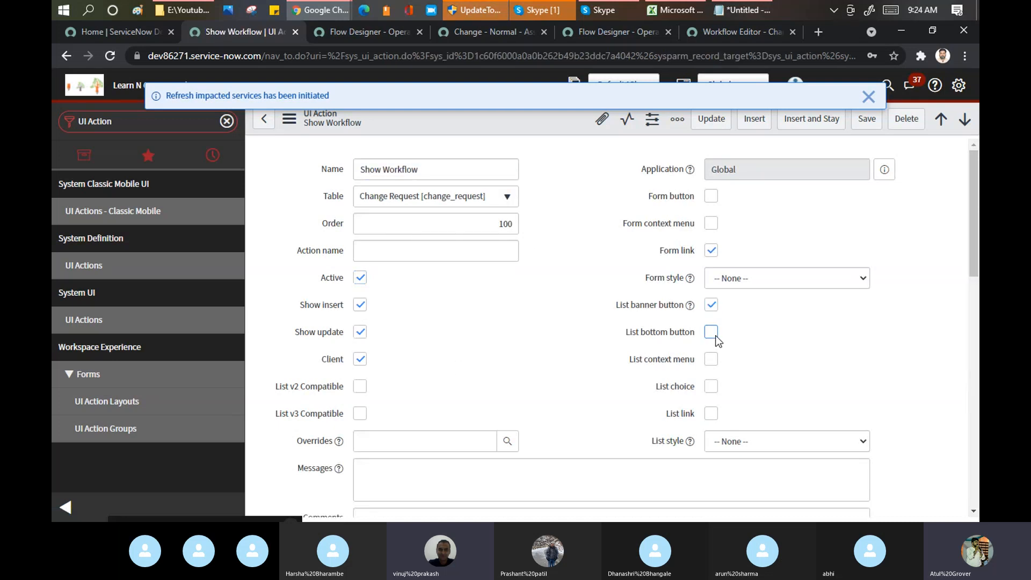
{"action": "left_click", "coordinate": [712, 333]}
{"action": "left_click", "coordinate": [713, 360]}
{"action": "left_click", "coordinate": [713, 387]}
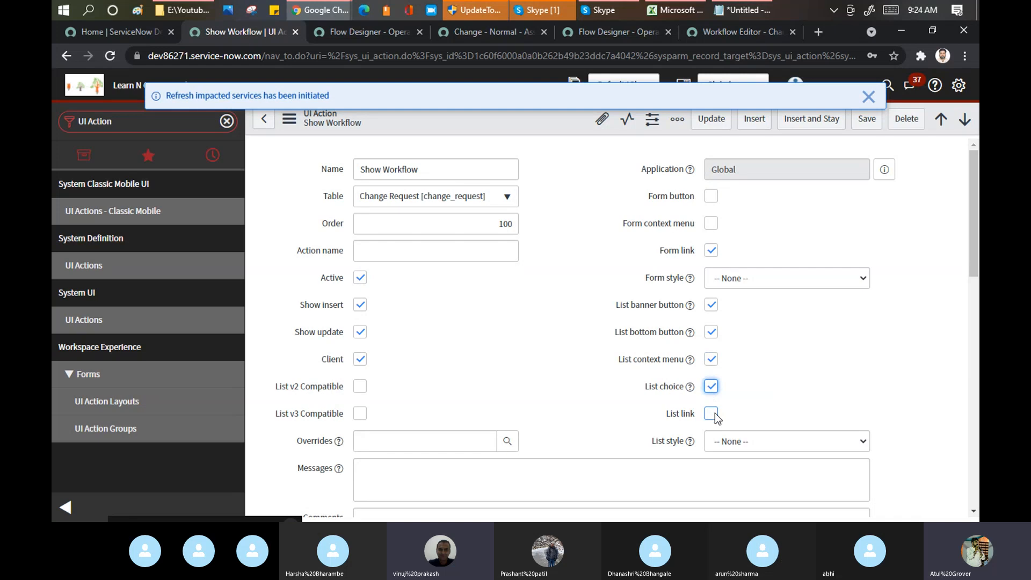
{"action": "left_click", "coordinate": [713, 414]}
{"action": "left_click", "coordinate": [859, 123]}
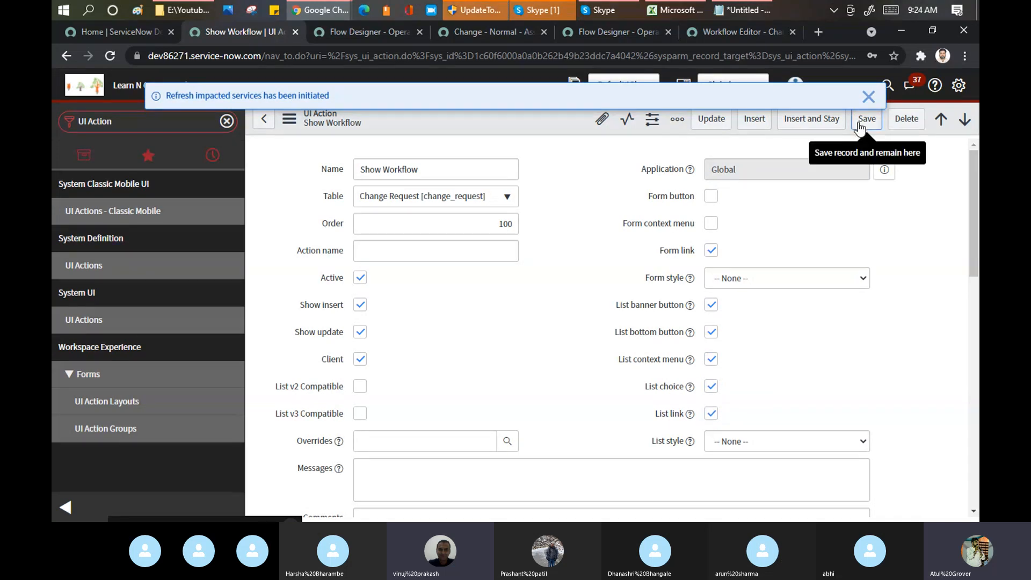
Find the Change application in the navigator and list the open change requests
{"action": "left_click", "coordinate": [138, 122]}
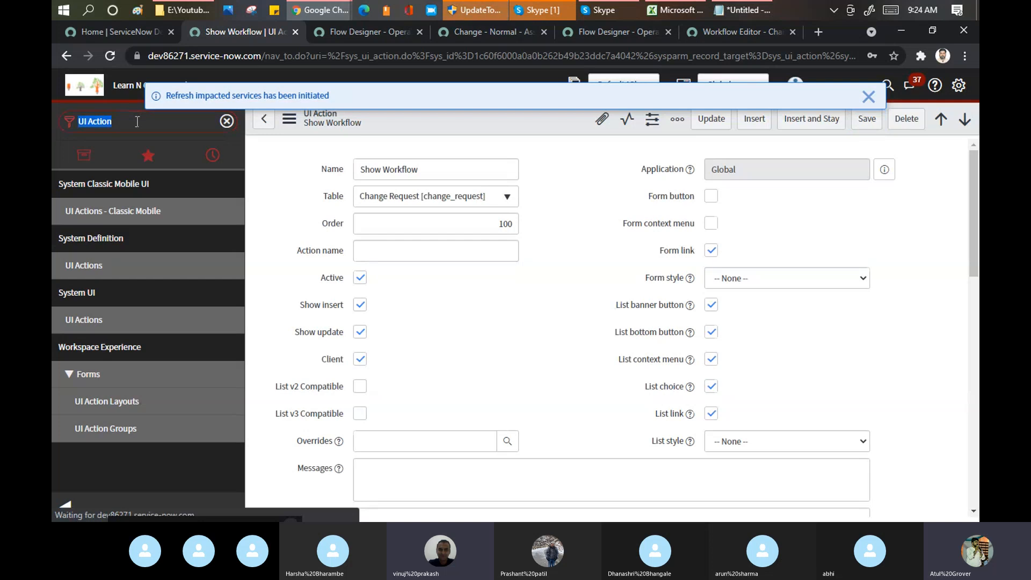
{"action": "type", "text": "change"}
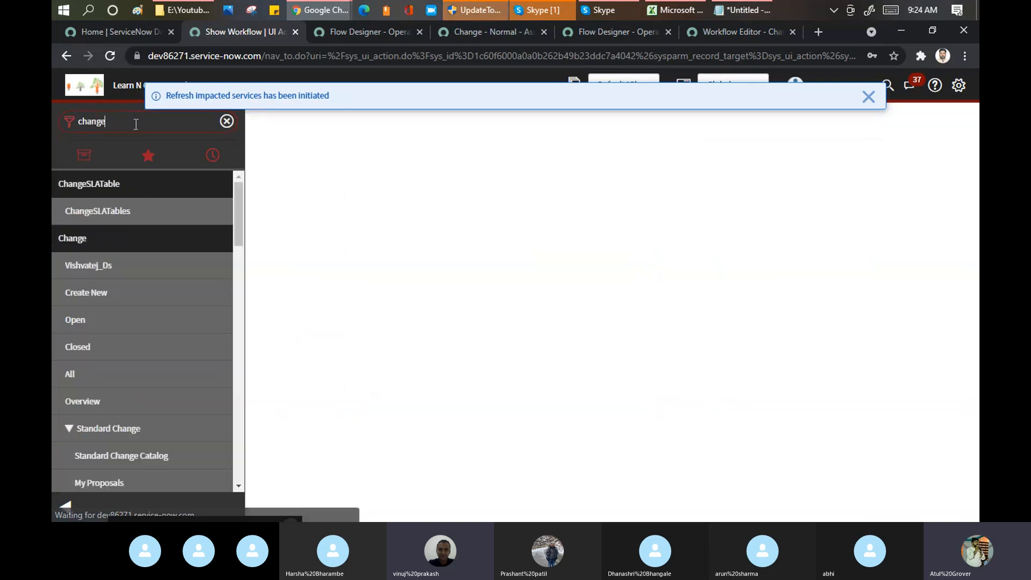
{"action": "left_click", "coordinate": [81, 325]}
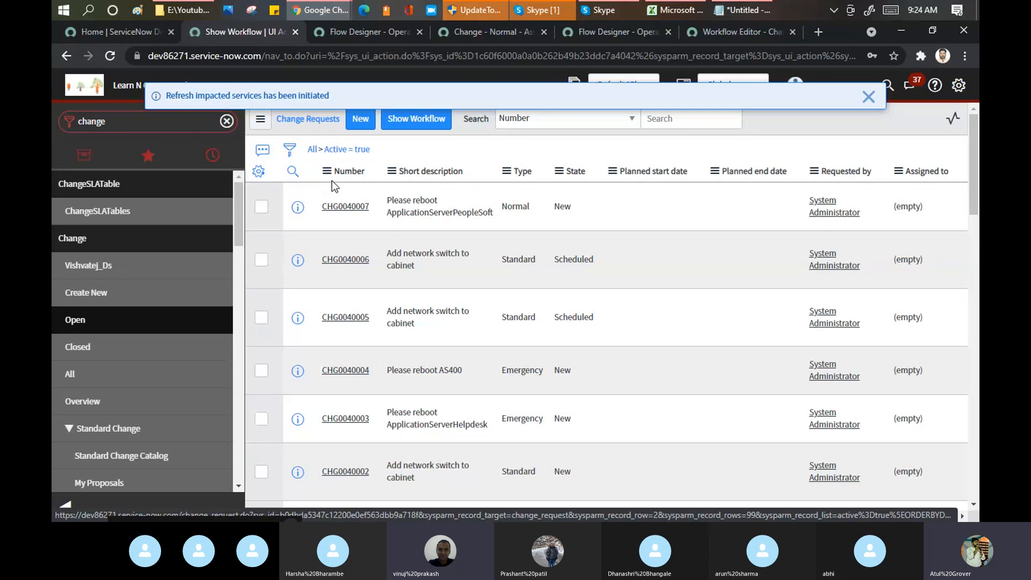
Filter the change requests to numbers containing 30057, open CHG0030057 and view its related links and approvers
{"action": "left_click", "coordinate": [292, 172]}
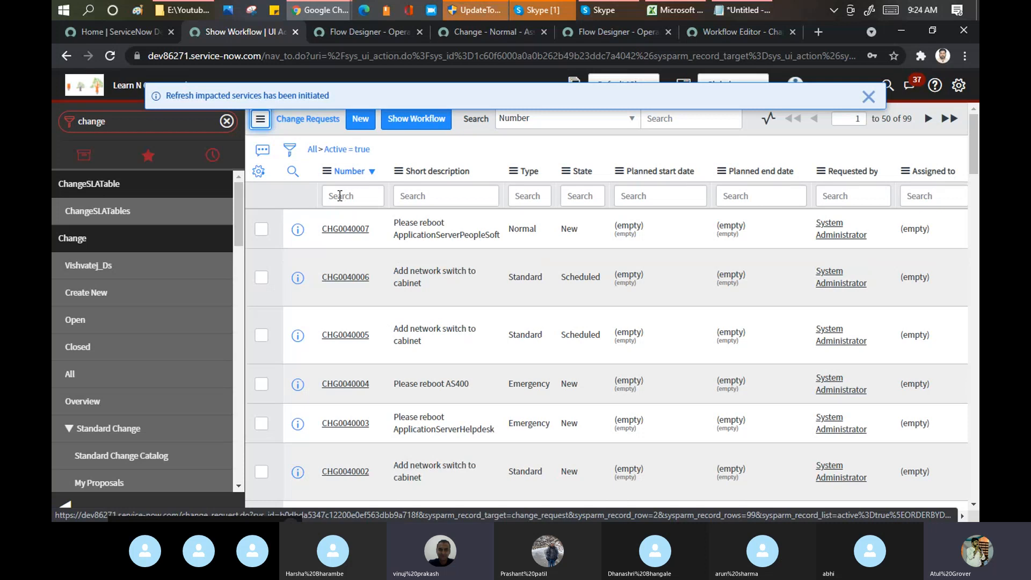
{"action": "left_click", "coordinate": [340, 197]}
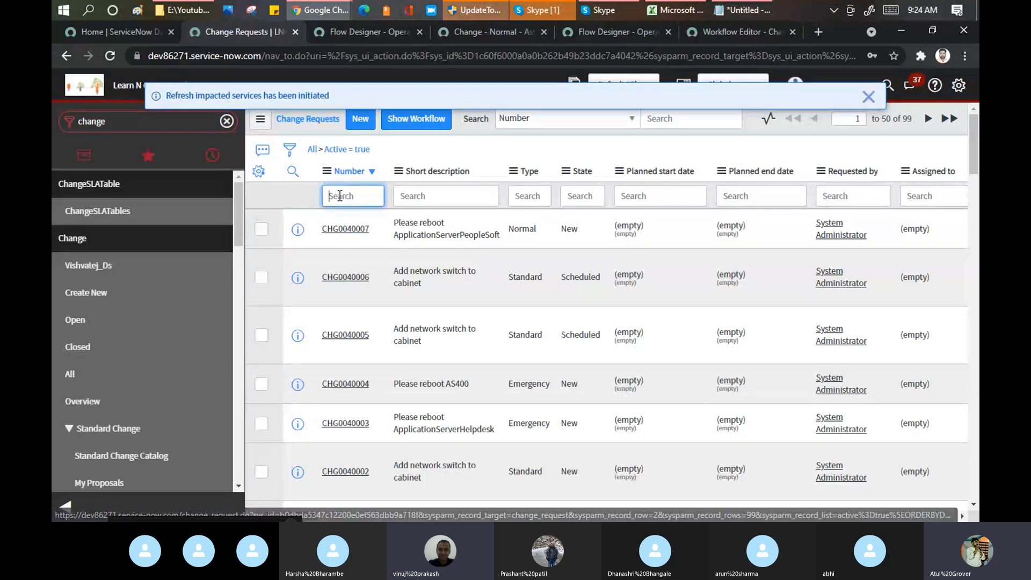
{"action": "type", "text": "*"}
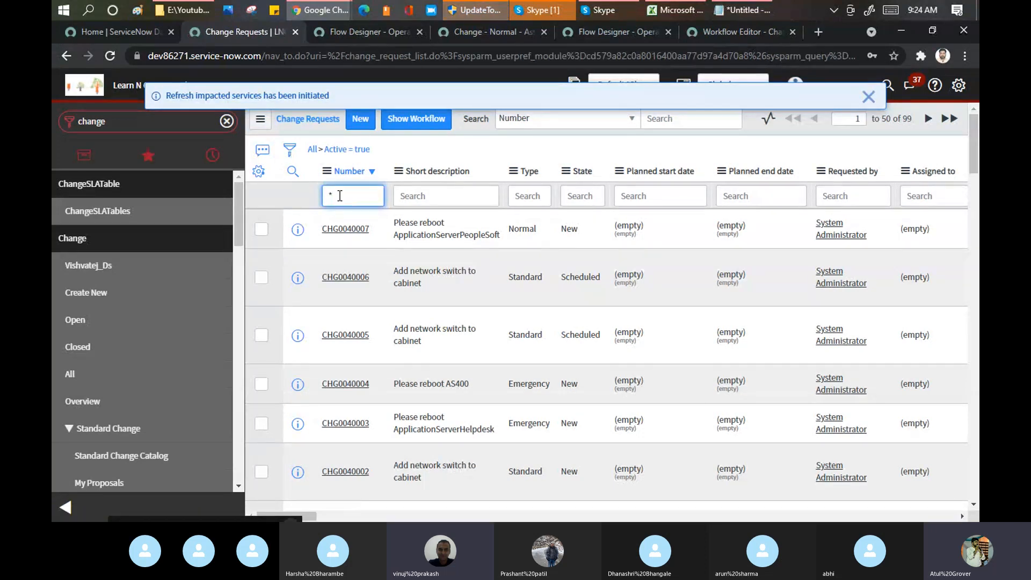
{"action": "type", "text": "30057"}
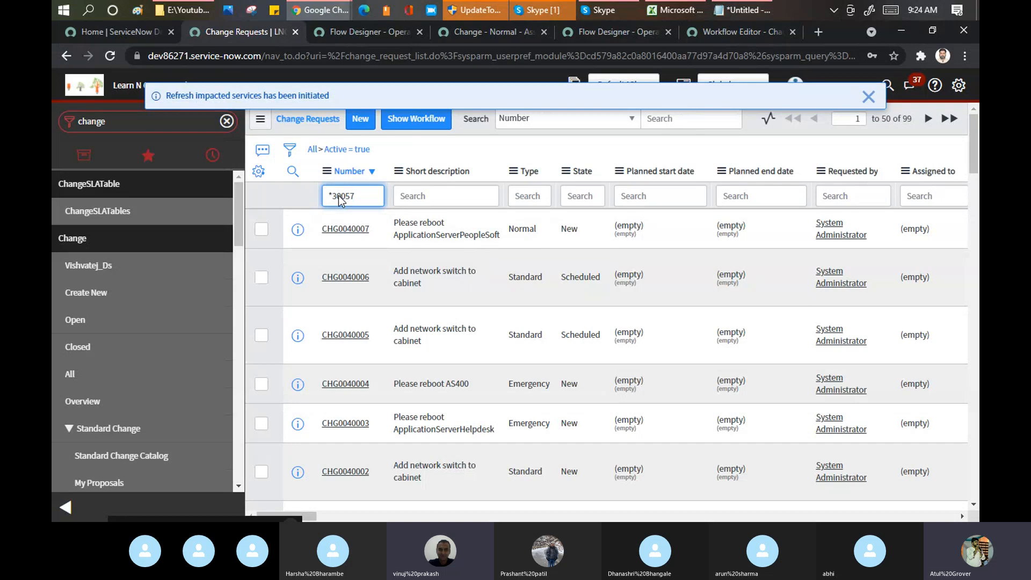
{"action": "key", "text": "Return"}
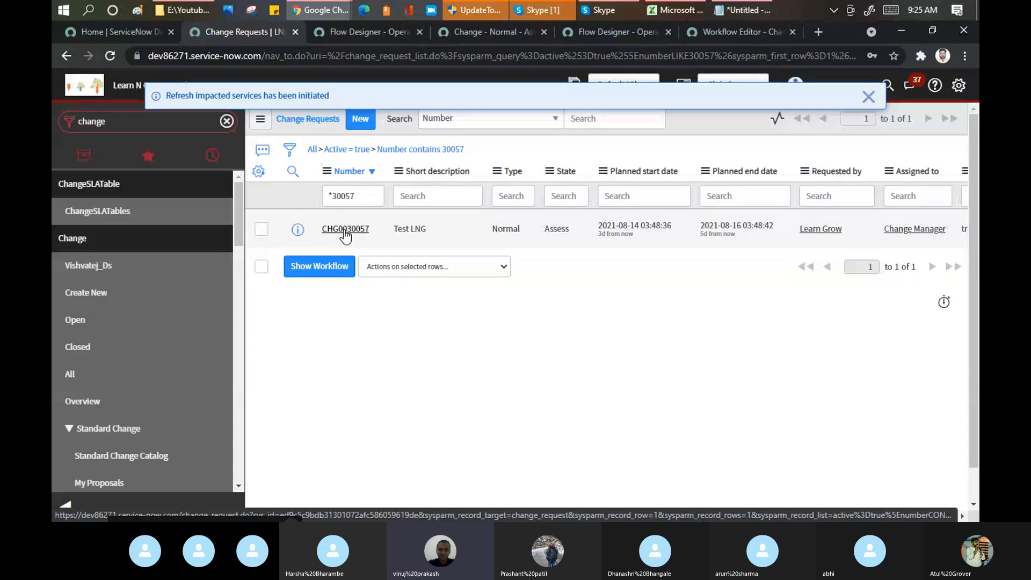
{"action": "left_click", "coordinate": [344, 231]}
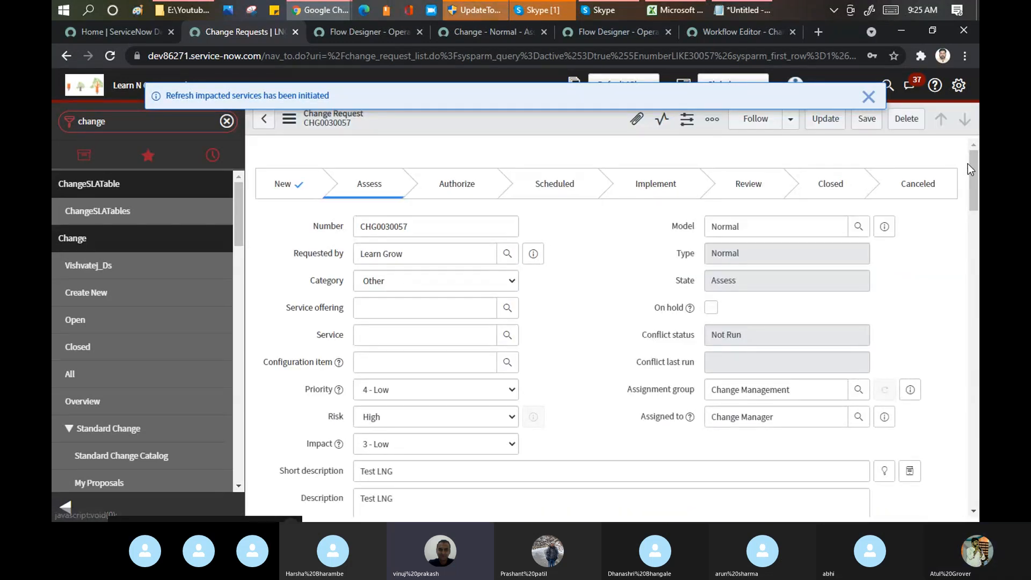
{"action": "left_click_drag", "start_coordinate": [972, 166], "coordinate": [977, 226]}
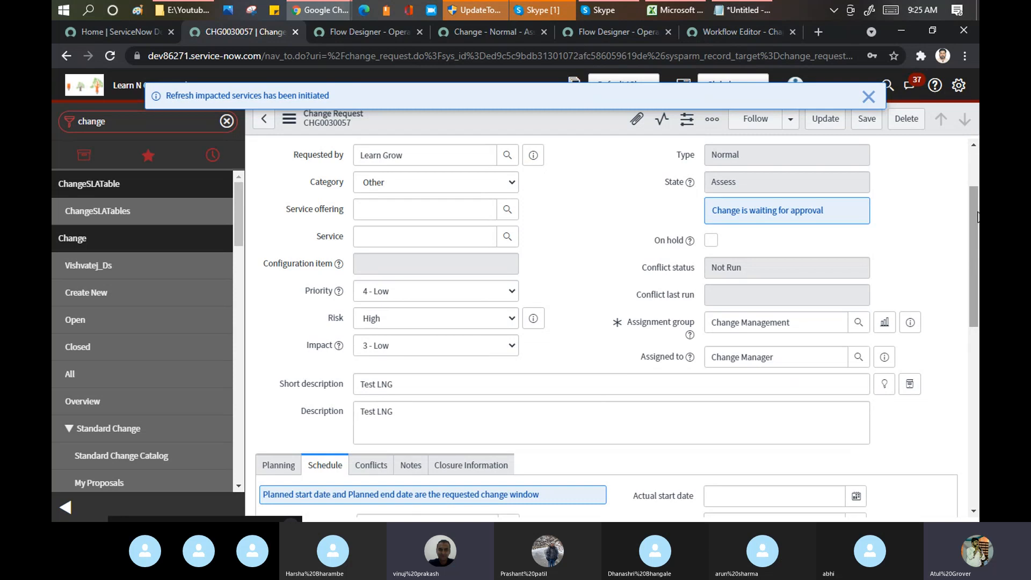
{"action": "left_click_drag", "start_coordinate": [972, 205], "coordinate": [974, 368]}
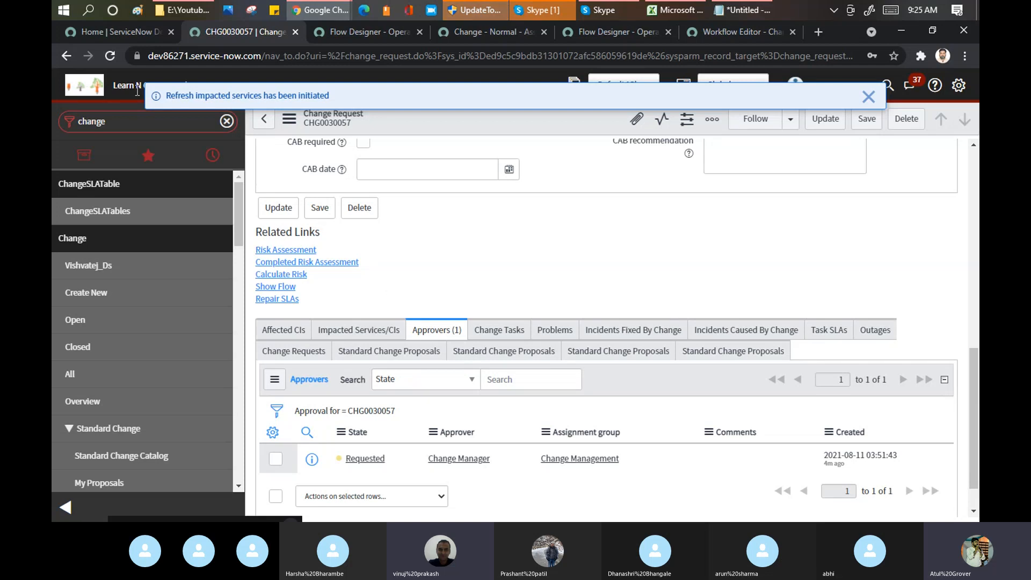
Find the change approval policies, open Normal Change Policy and display its decisions
{"action": "left_click", "coordinate": [126, 127]}
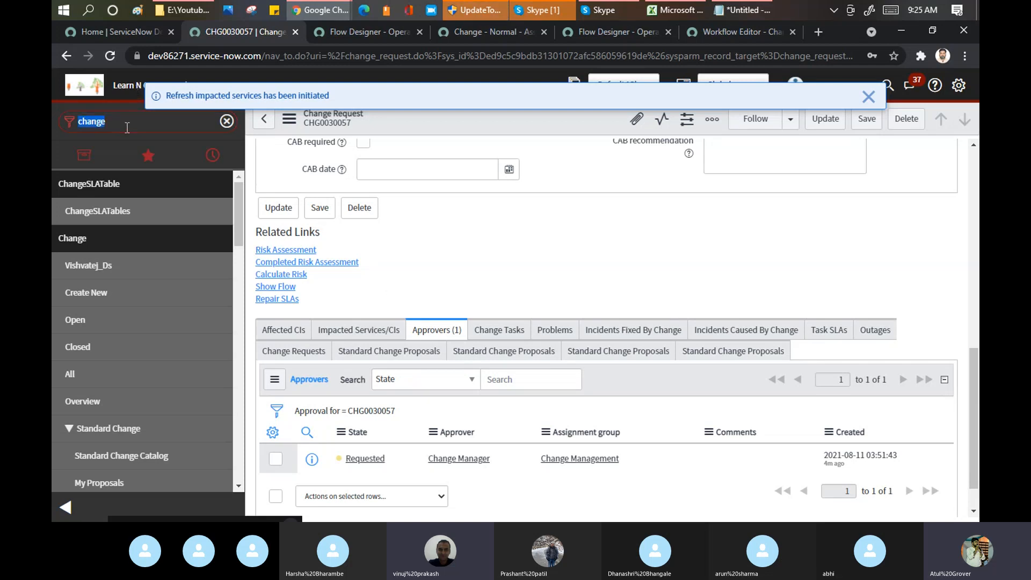
{"action": "left_click", "coordinate": [127, 127]}
{"action": "type", "text": "app"}
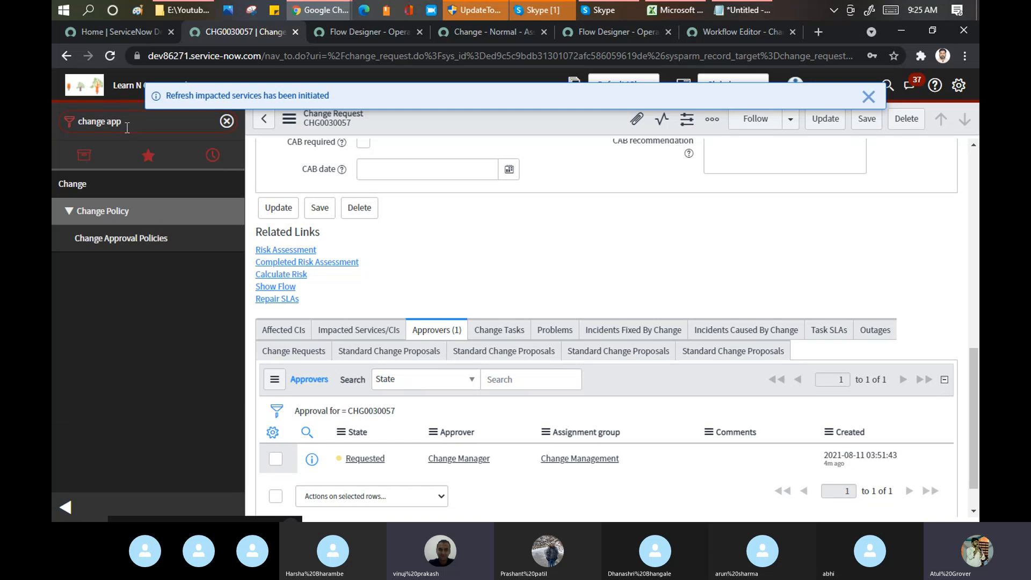
{"action": "left_click", "coordinate": [121, 240]}
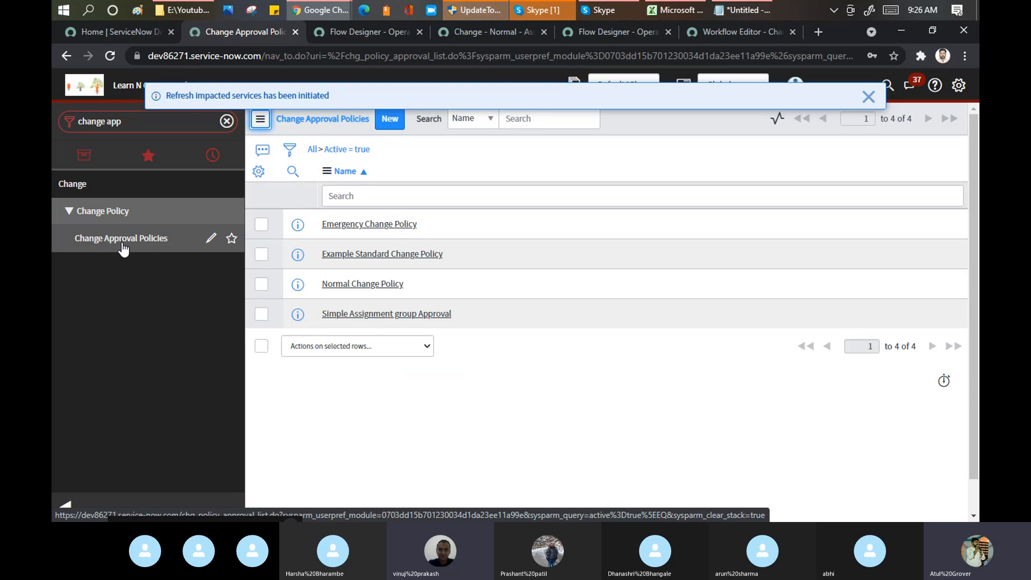
{"action": "left_click", "coordinate": [354, 284]}
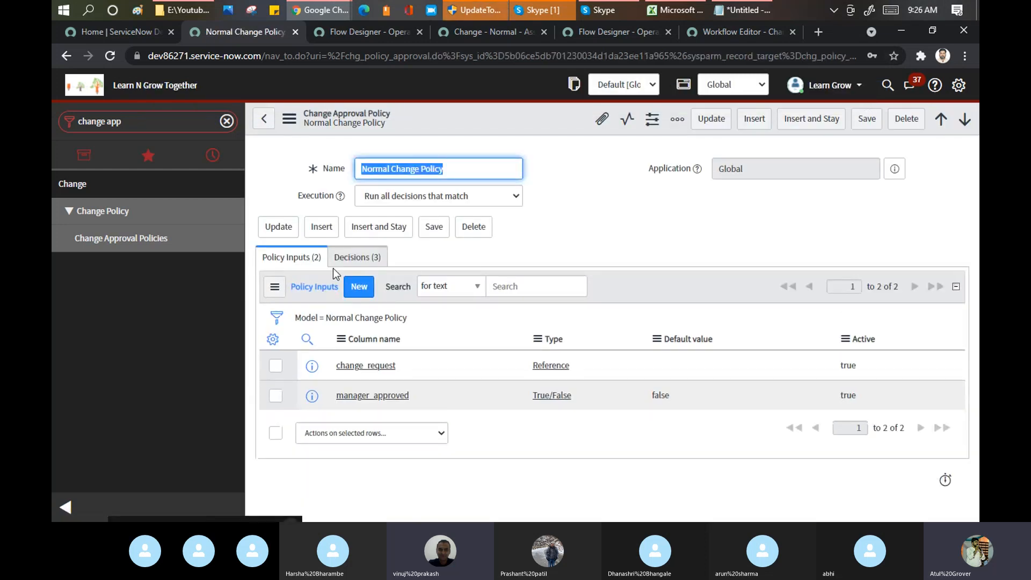
{"action": "left_click", "coordinate": [359, 266]}
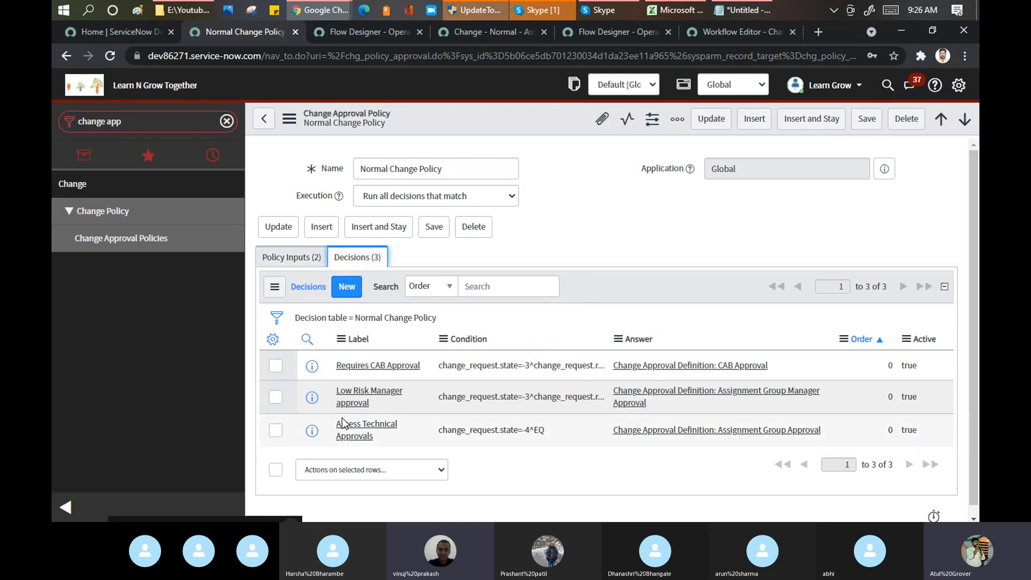
Open the policy's Assess Technical Approvals decision and examine its state condition and approval definition answer
{"action": "left_click", "coordinate": [370, 432]}
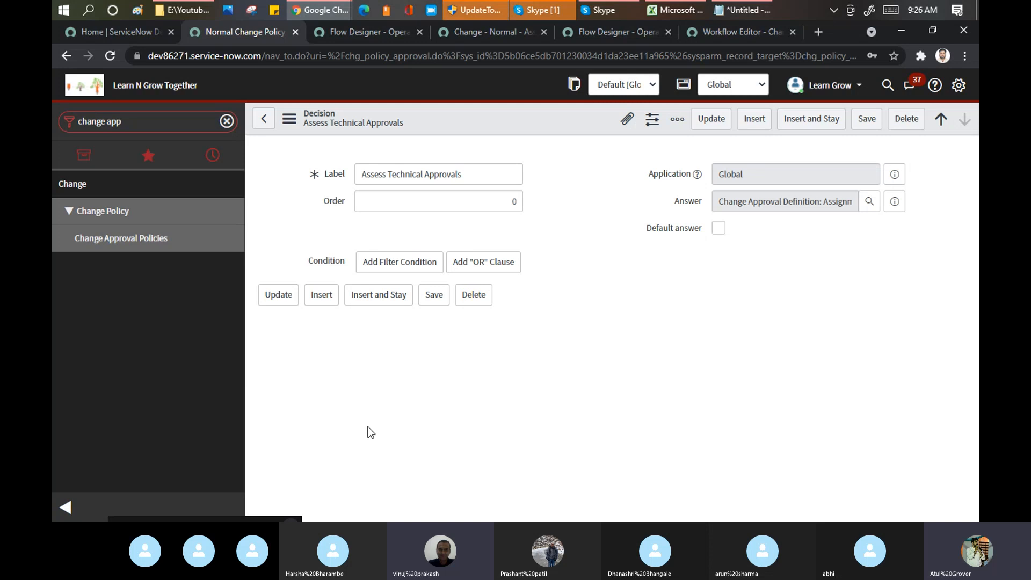
{"action": "left_click", "coordinate": [264, 118]}
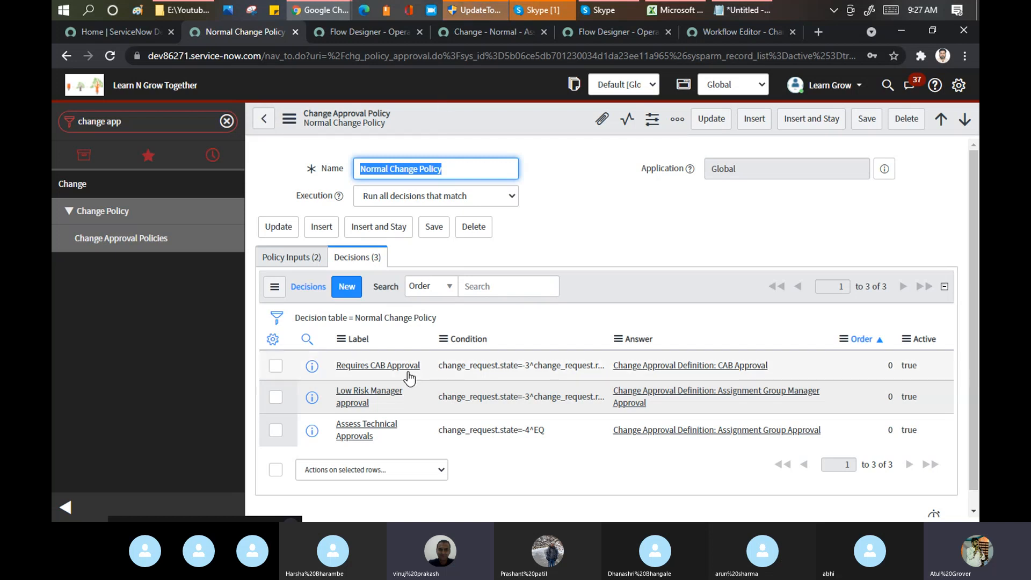
{"action": "left_click", "coordinate": [365, 432]}
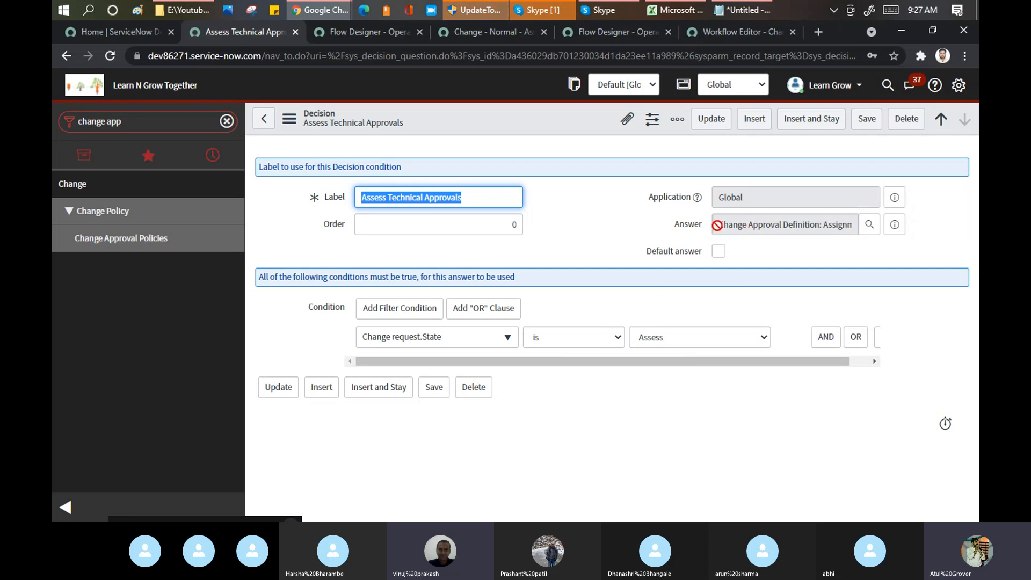
{"action": "left_click", "coordinate": [735, 225]}
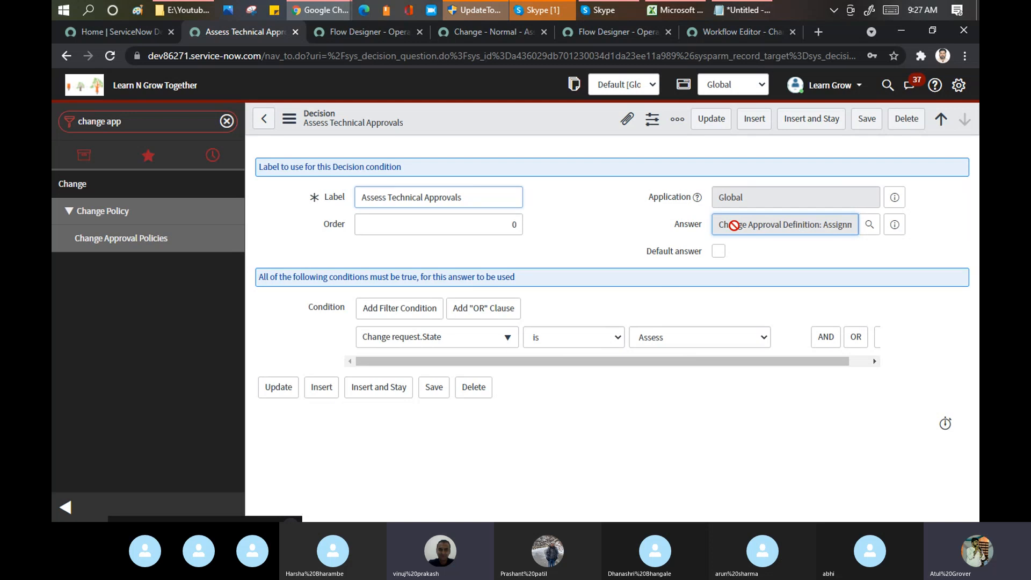
{"action": "key", "text": "ctrl+a"}
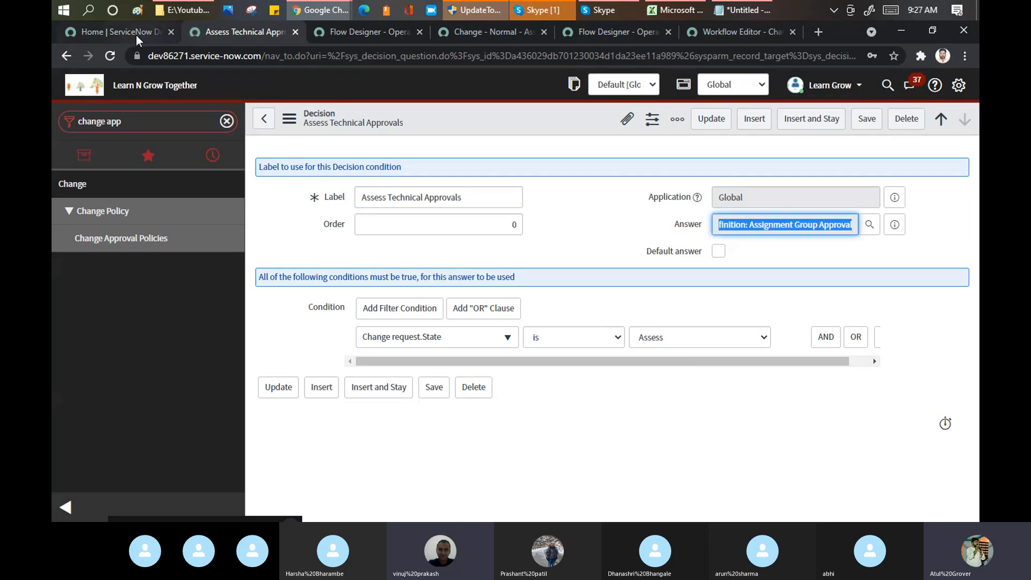
Find the open change requests in a separate tab, filter their numbers to those containing 30057 and open CHG0030057
{"action": "left_click", "coordinate": [151, 125]}
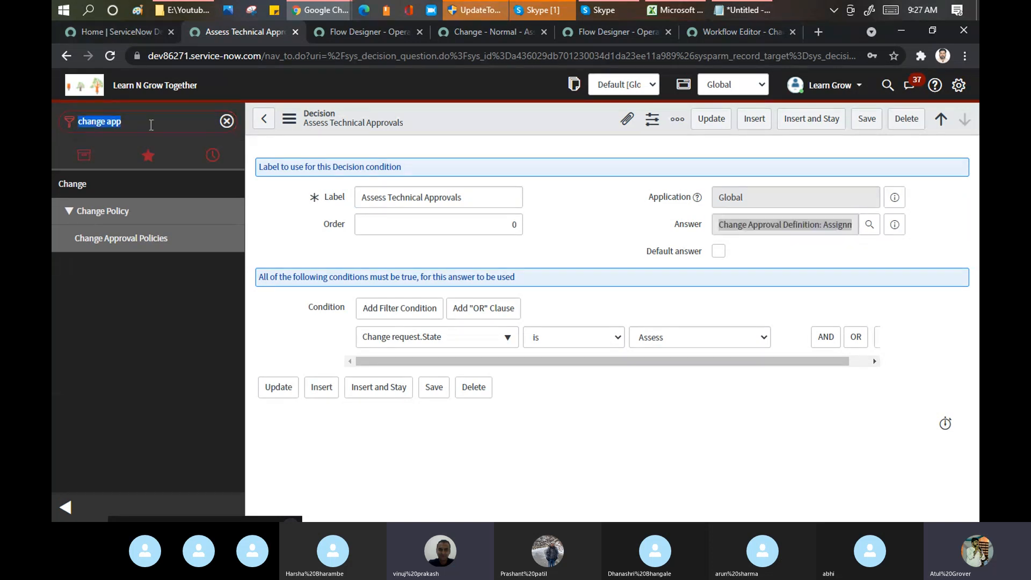
{"action": "type", "text": "change"}
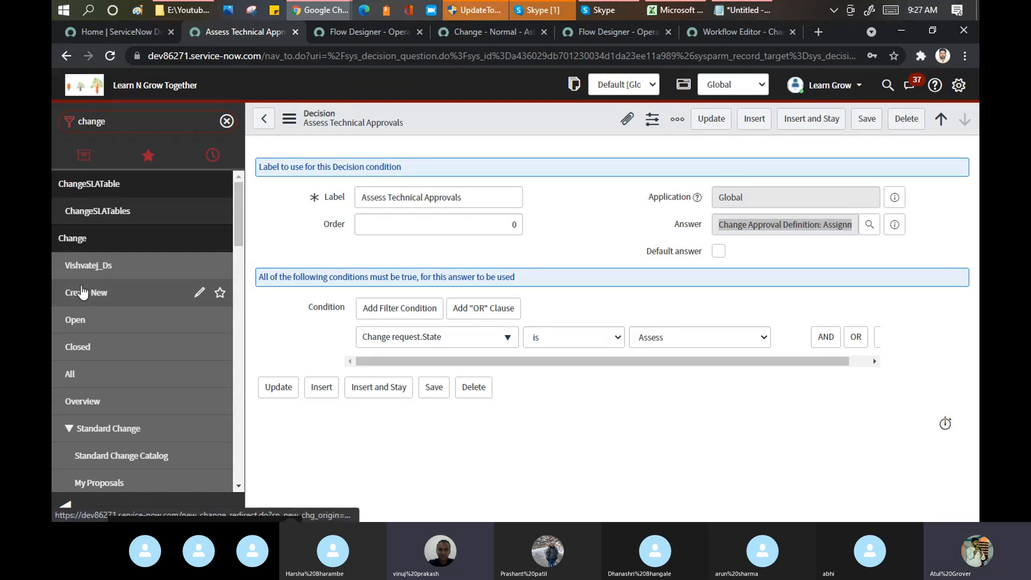
{"action": "left_click", "coordinate": [73, 322]}
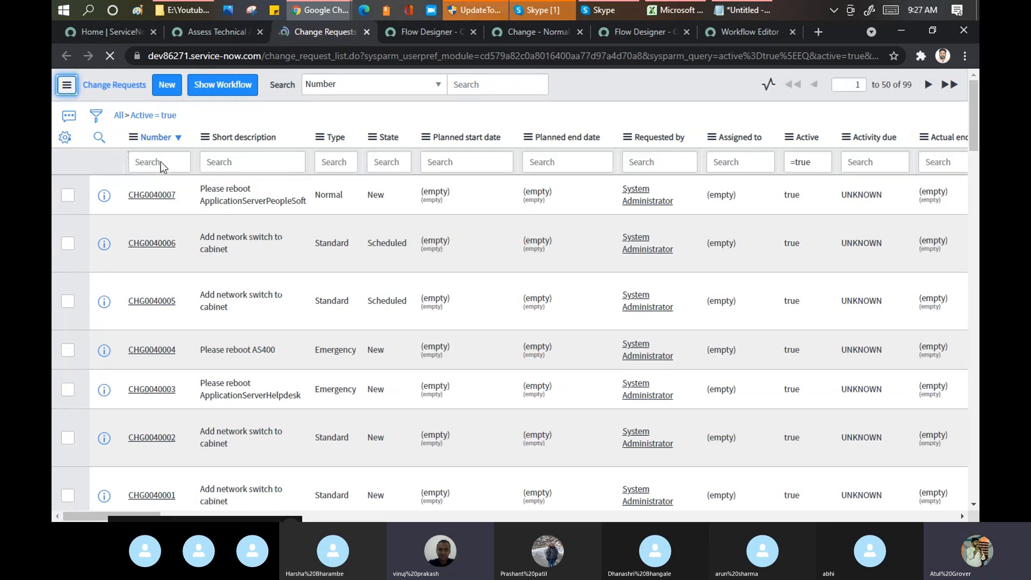
{"action": "left_click", "coordinate": [160, 163]}
{"action": "type", "text": "*3005"}
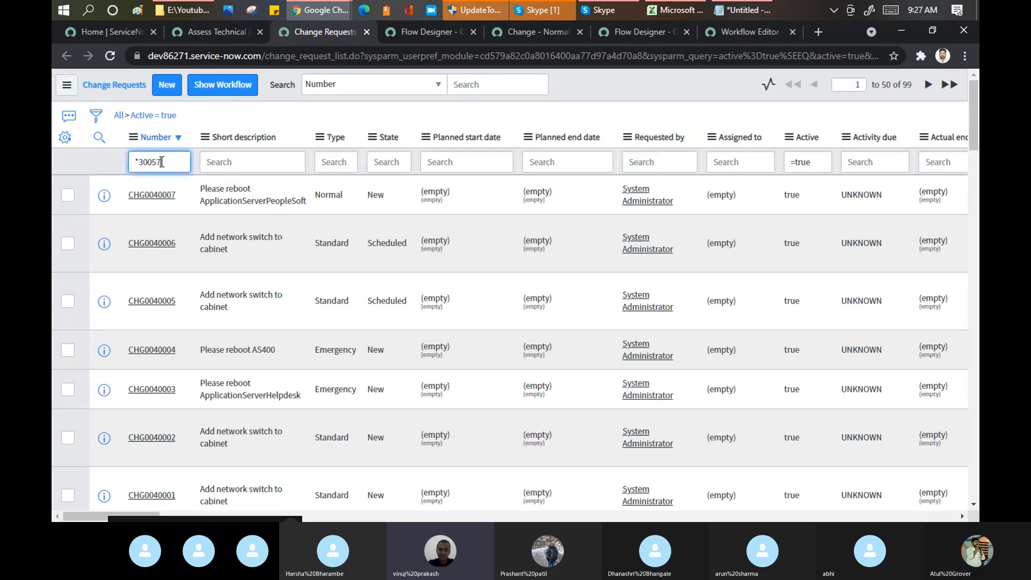
{"action": "key", "text": "Return"}
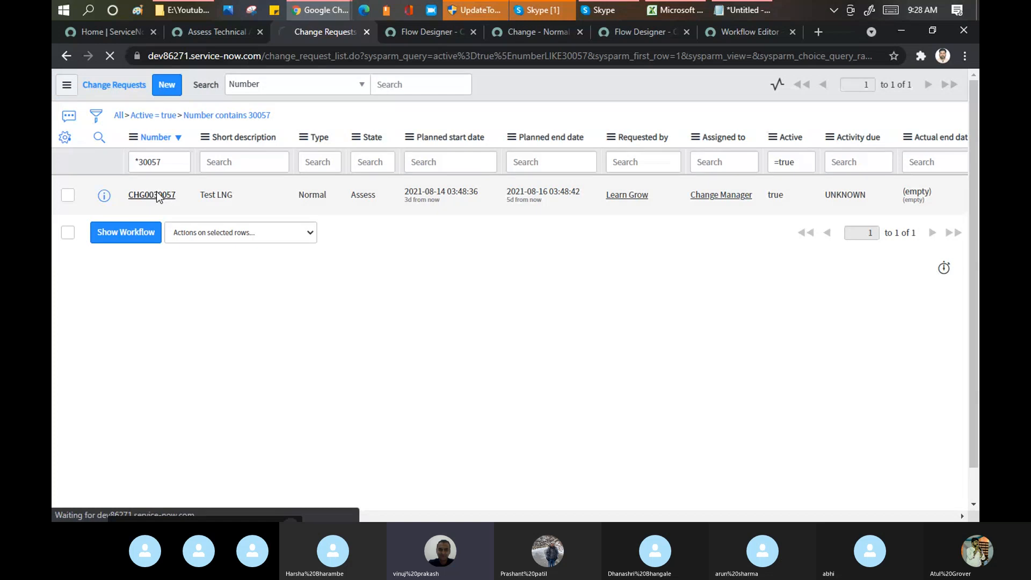
{"action": "left_click", "coordinate": [158, 195]}
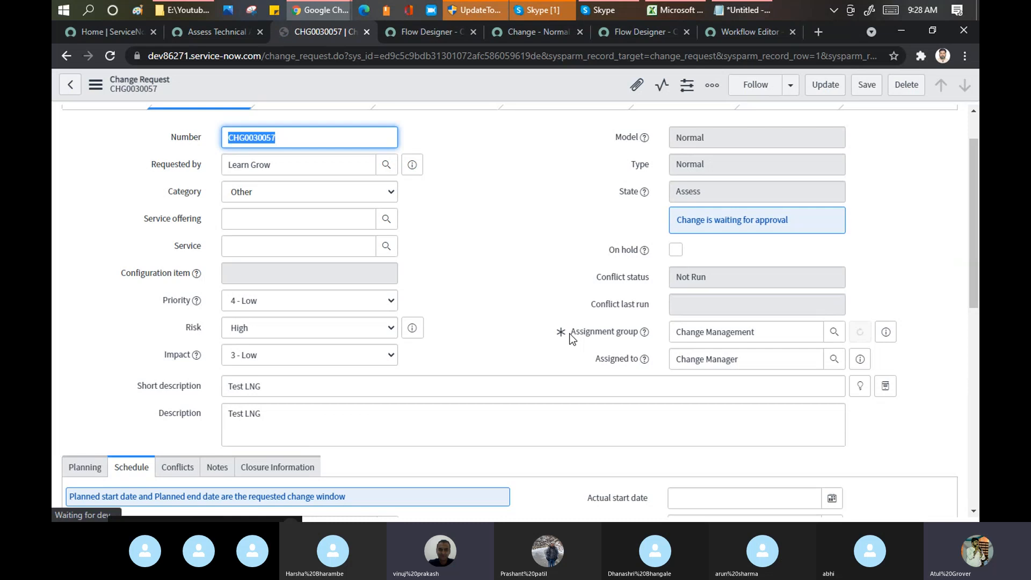
Compare the assignment group on CHG0030057 with the approval definition answer of the Assess Technical Approvals decision
{"action": "left_click_drag", "start_coordinate": [571, 335], "coordinate": [642, 334]}
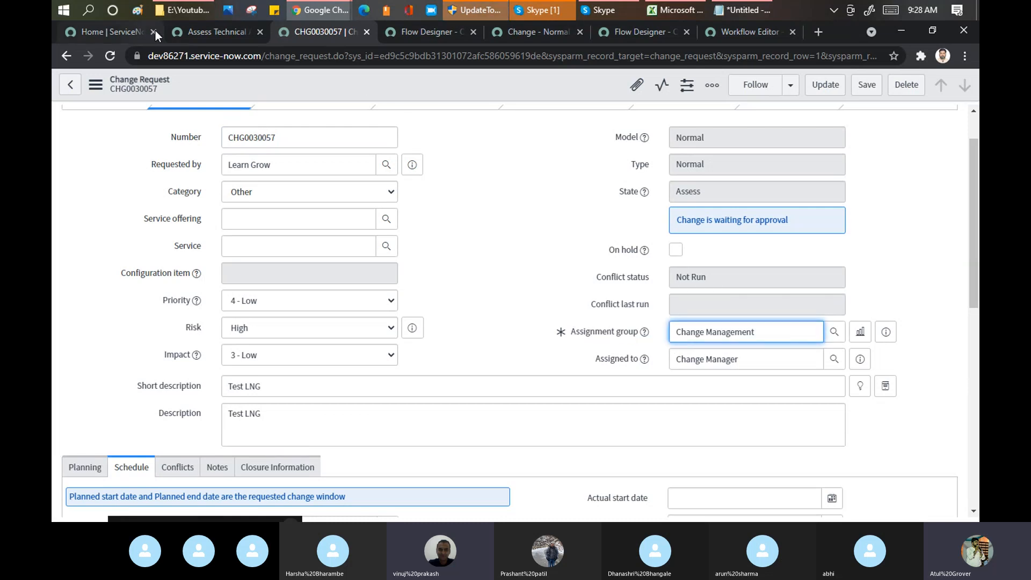
{"action": "left_click", "coordinate": [205, 34]}
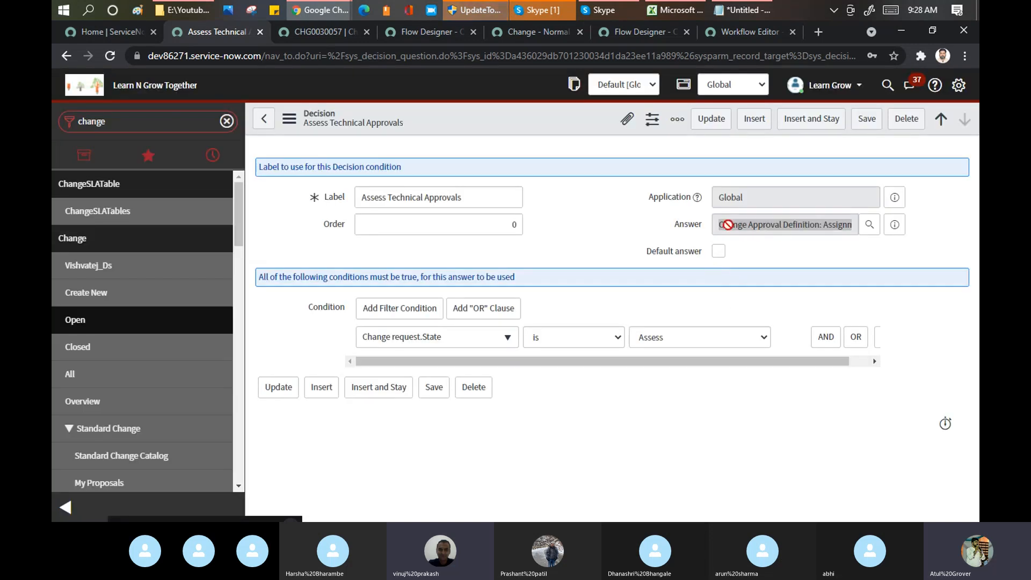
{"action": "triple_click", "coordinate": [728, 225]}
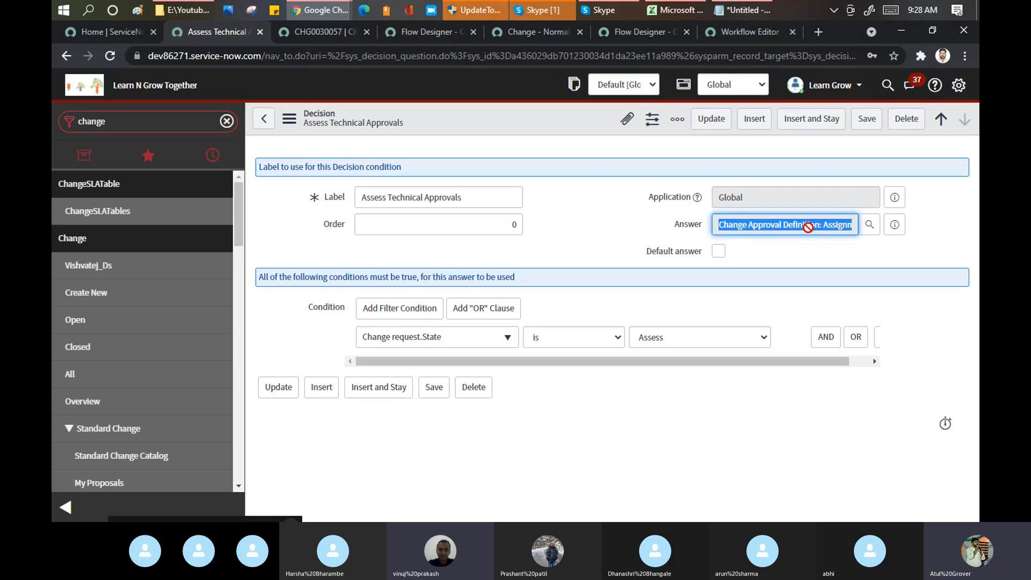
{"action": "left_click", "coordinate": [315, 33]}
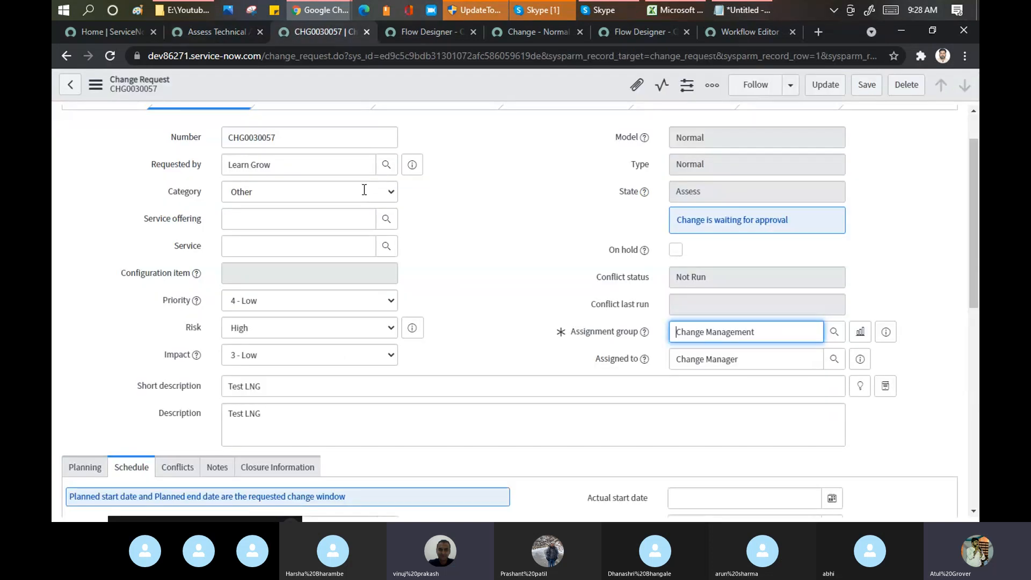
Approve the requested Change Management group approval in the approvers list of CHG0030057
{"action": "scroll", "coordinate": [502, 267], "scroll_direction": "down", "scroll_amount": 10}
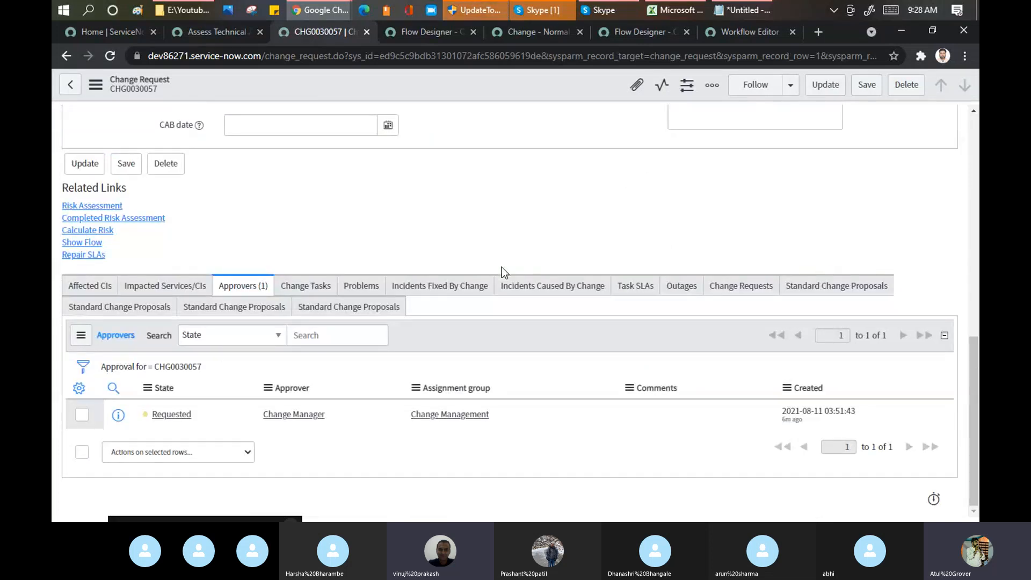
{"action": "right_click", "coordinate": [183, 417]}
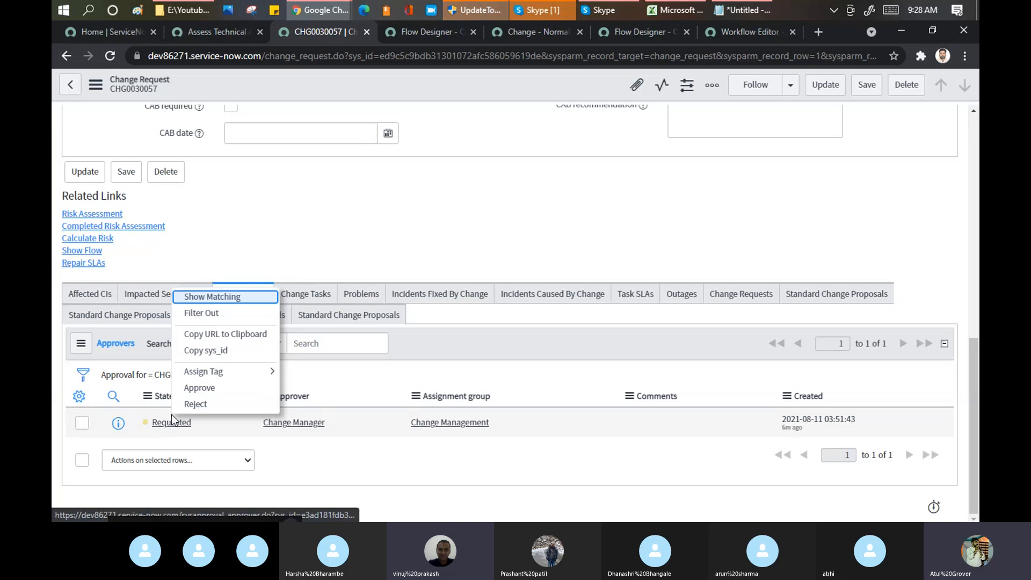
{"action": "left_click", "coordinate": [223, 388]}
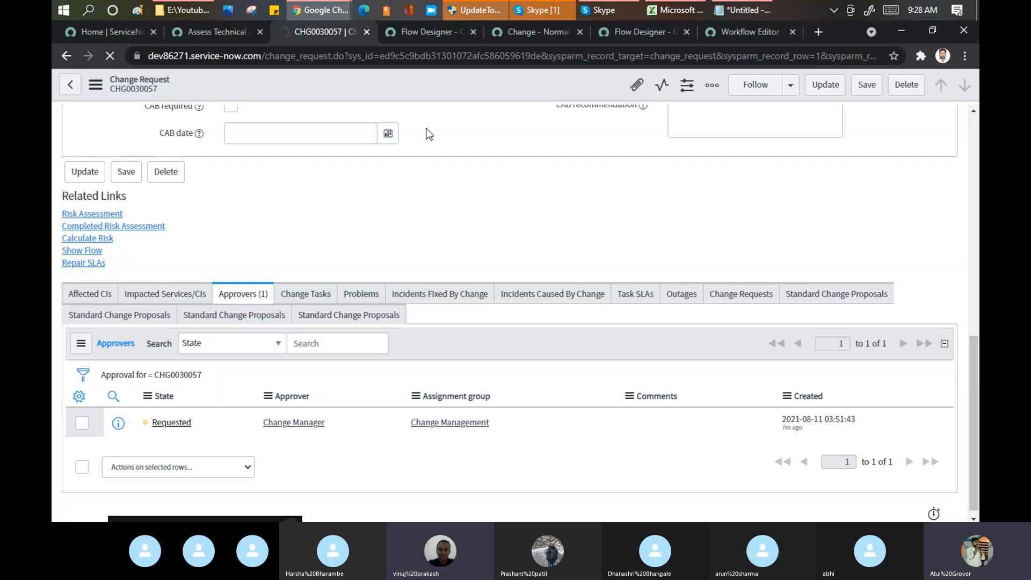
Switch to the Skype call and close its chat
{"action": "left_click", "coordinate": [540, 14]}
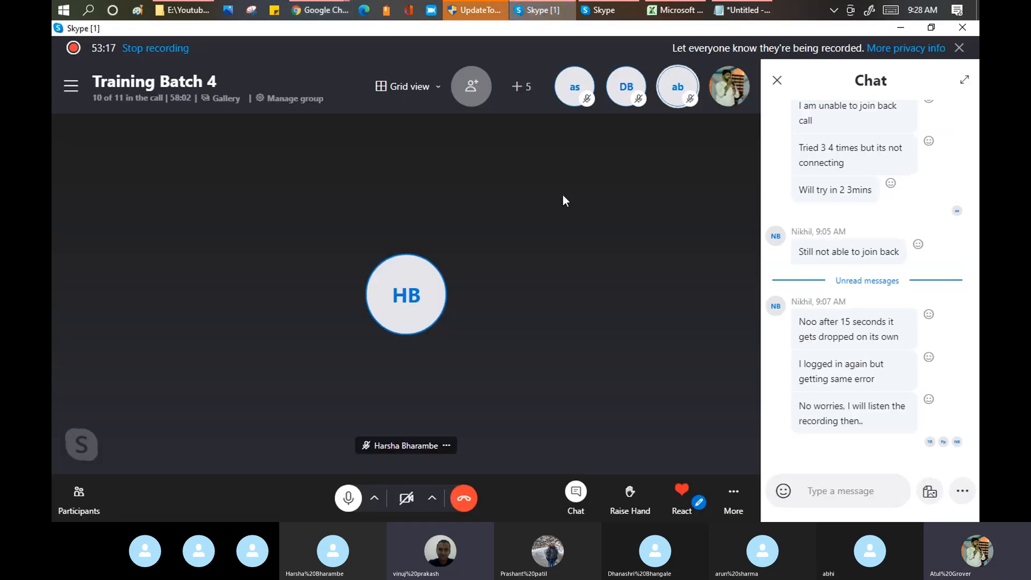
{"action": "left_click", "coordinate": [778, 81]}
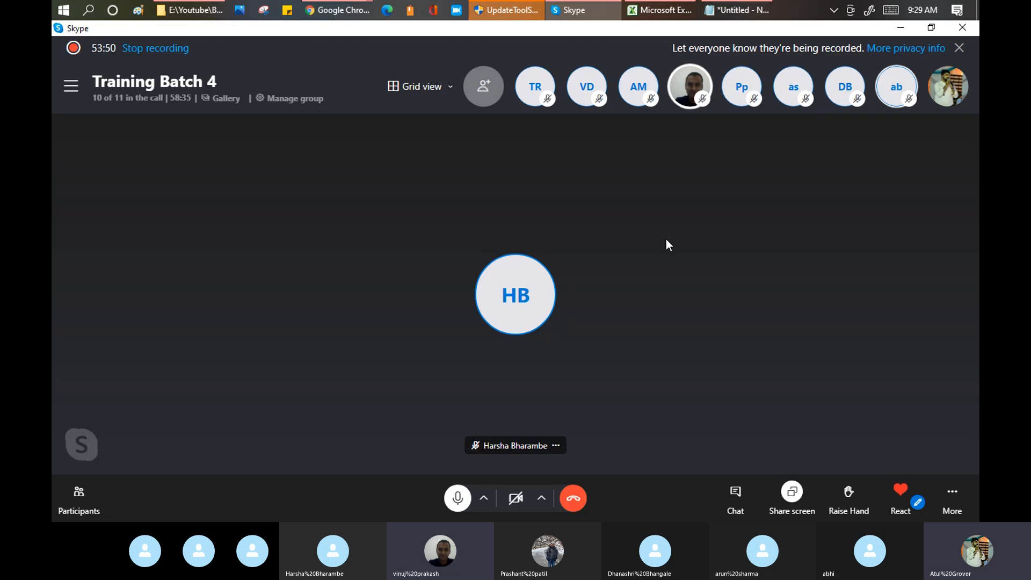
Switch back to Chrome and review the state and the approvers of CHG0030057
{"action": "left_click", "coordinate": [336, 11]}
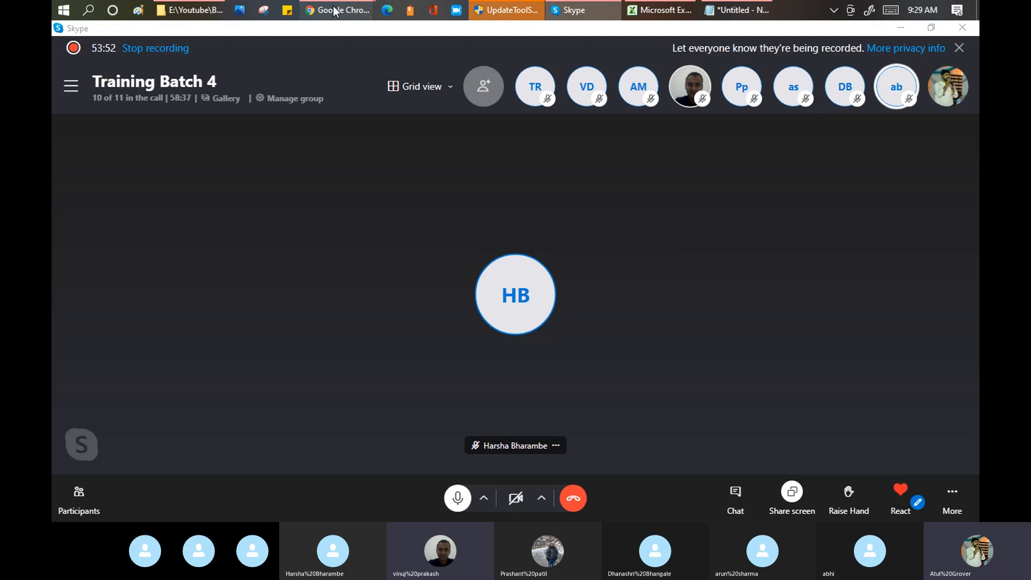
{"action": "left_click", "coordinate": [225, 66]}
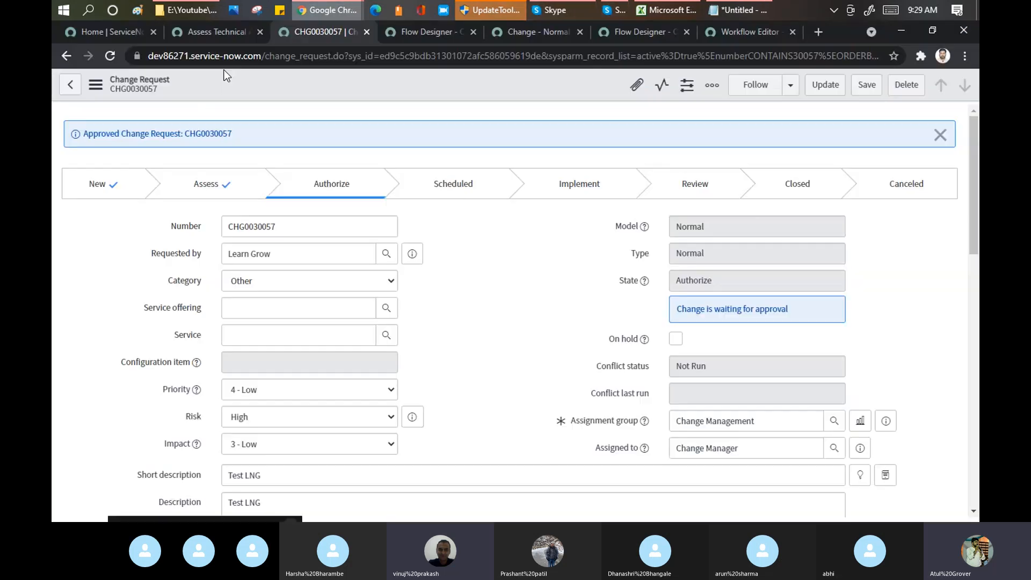
{"action": "left_click", "coordinate": [710, 279]}
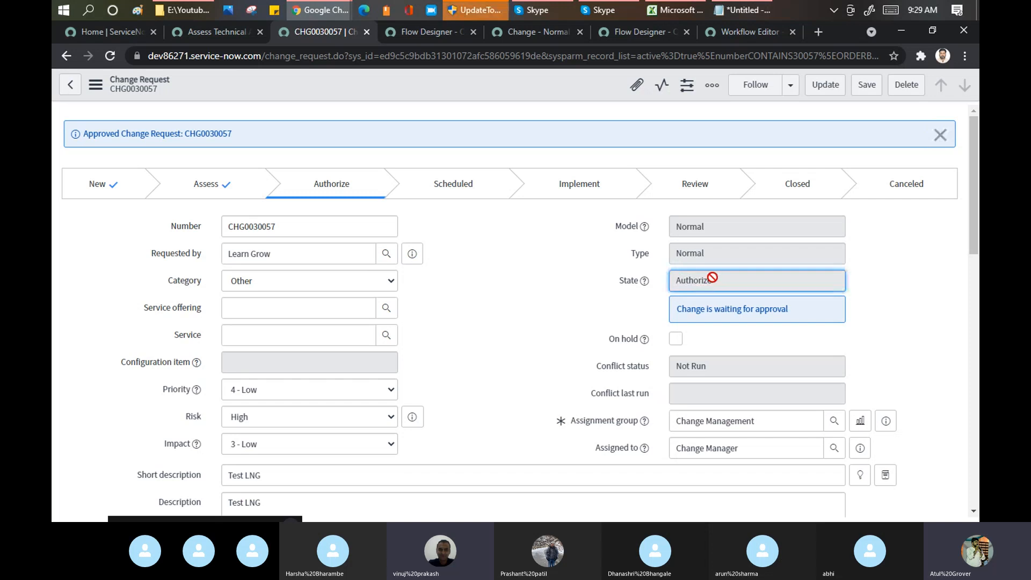
{"action": "left_click_drag", "start_coordinate": [972, 172], "coordinate": [974, 446]}
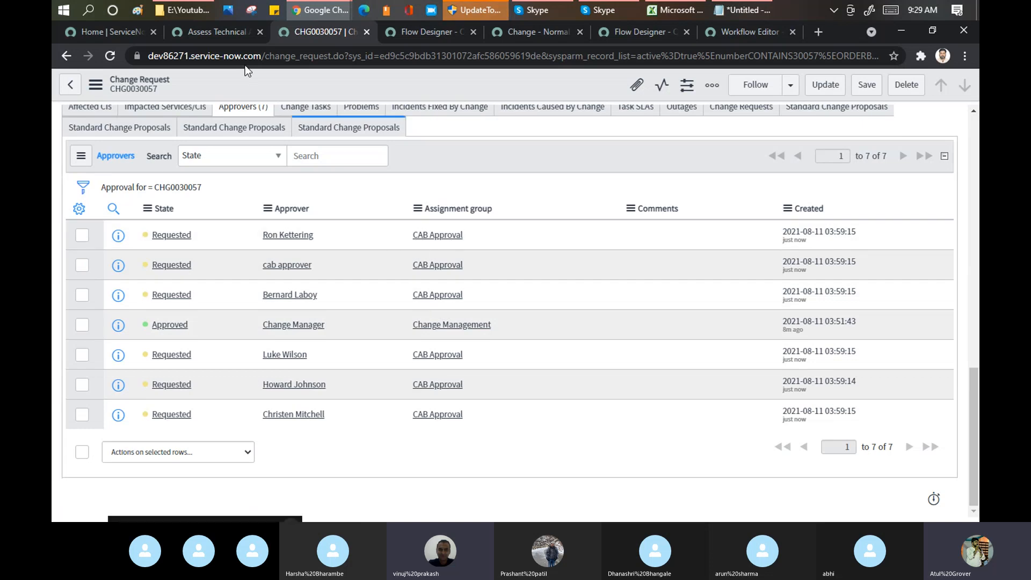
Return to the policy tab, find the change approval policies and open Normal Change Policy
{"action": "left_click", "coordinate": [215, 32]}
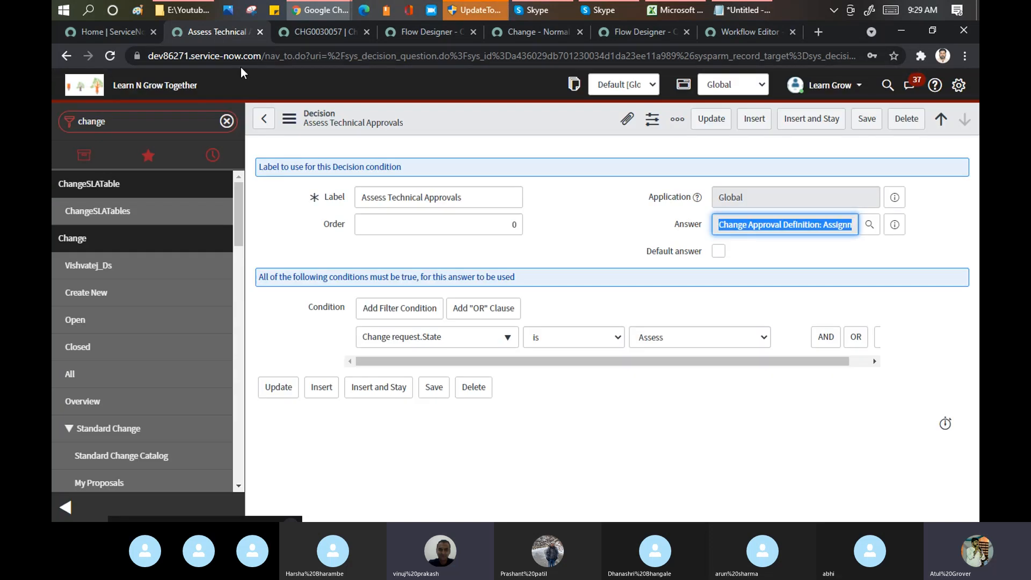
{"action": "left_click", "coordinate": [266, 123]}
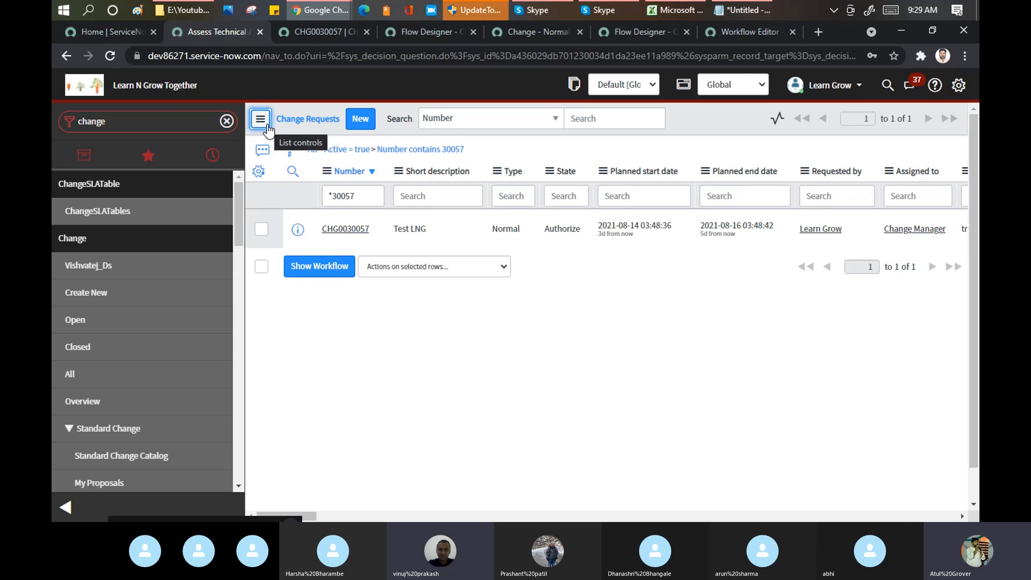
{"action": "double_click", "coordinate": [120, 124]}
{"action": "left_click", "coordinate": [119, 124]}
{"action": "type", "text": "ap"}
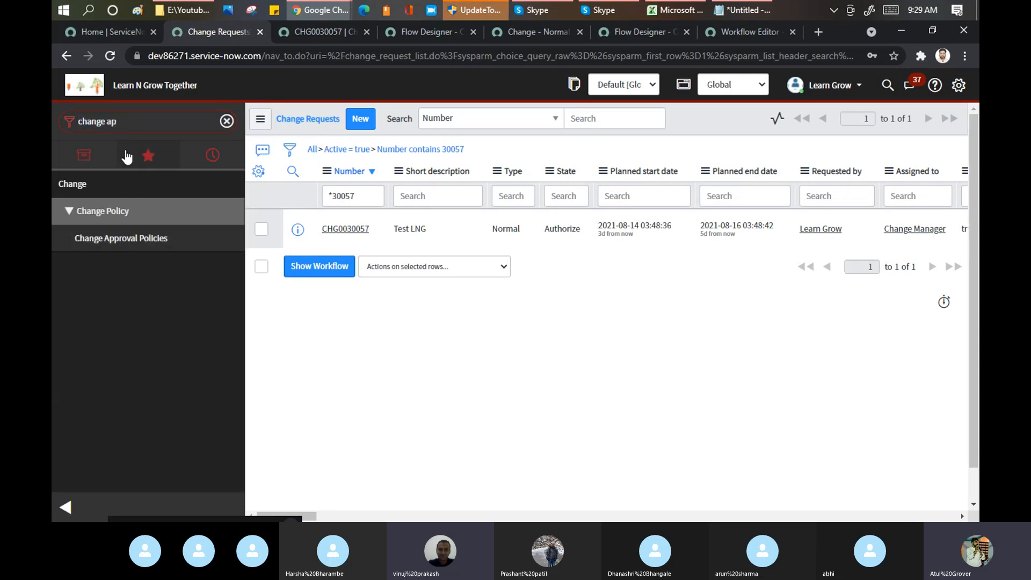
{"action": "left_click", "coordinate": [124, 242]}
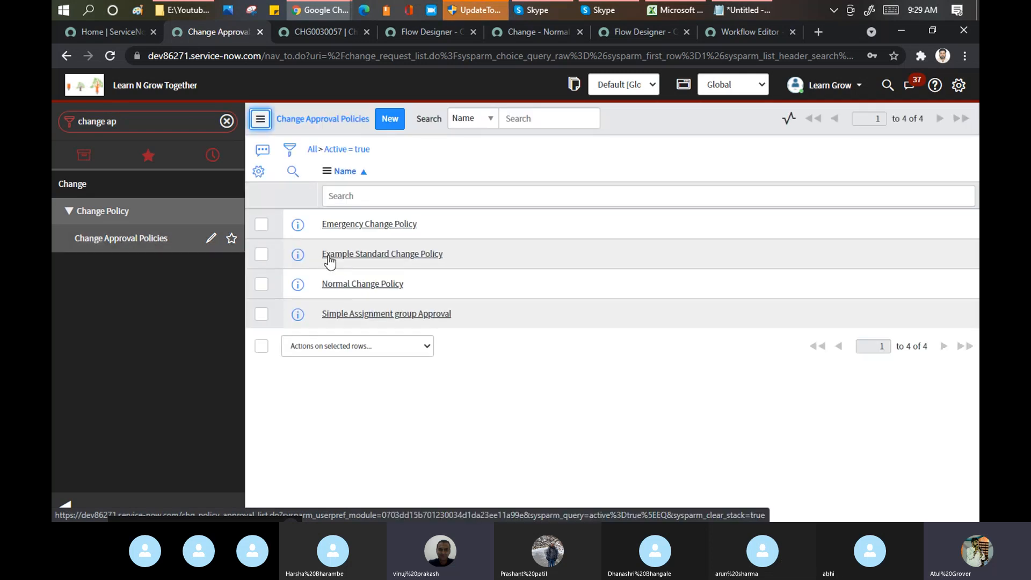
{"action": "left_click", "coordinate": [345, 285]}
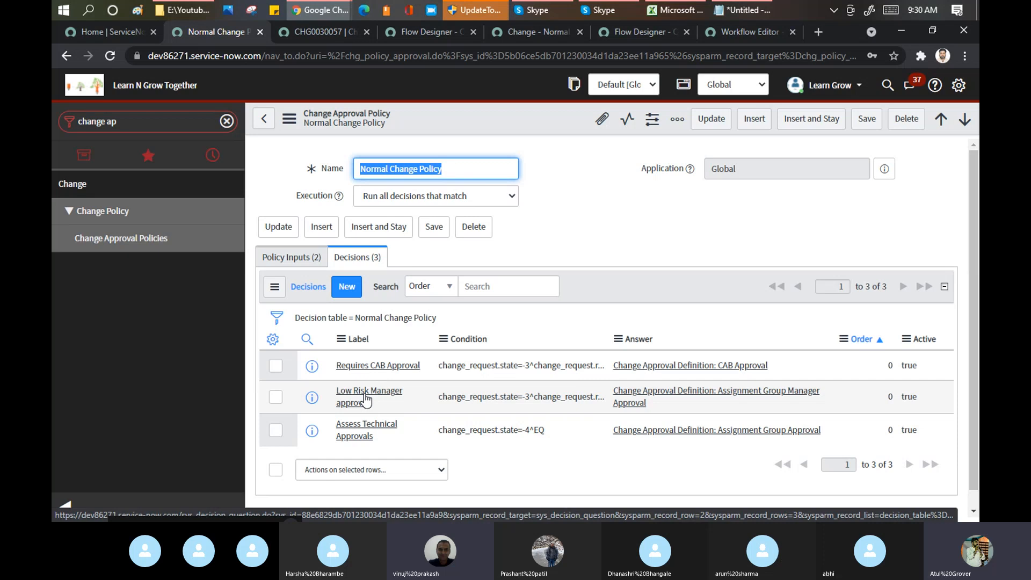
Open the Low Risk Manager approval decision and compare its conditions with the risk and state of CHG0030057
{"action": "left_click", "coordinate": [367, 400]}
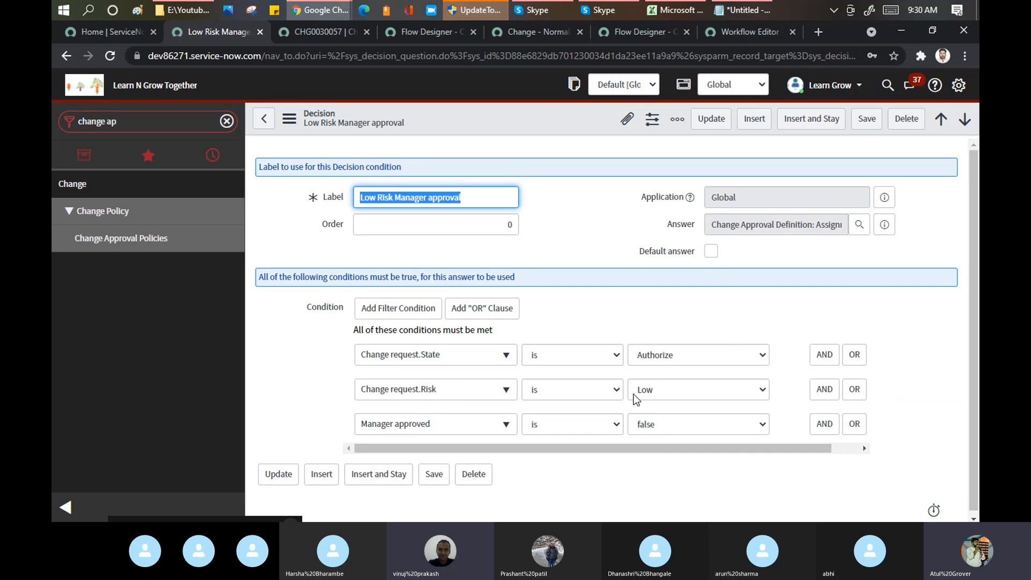
{"action": "left_click", "coordinate": [314, 31]}
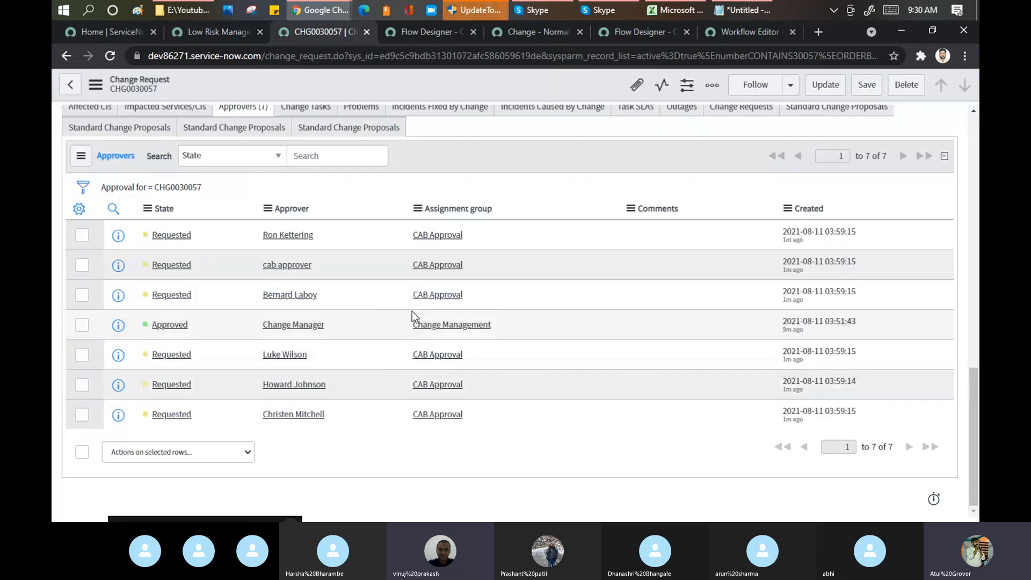
{"action": "left_click", "coordinate": [977, 131]}
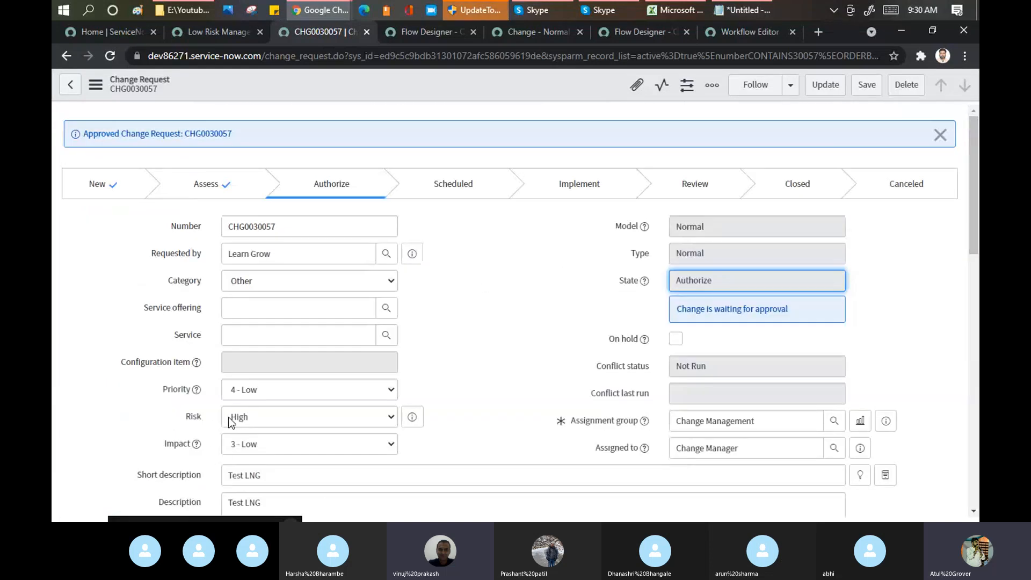
{"action": "left_click", "coordinate": [218, 33]}
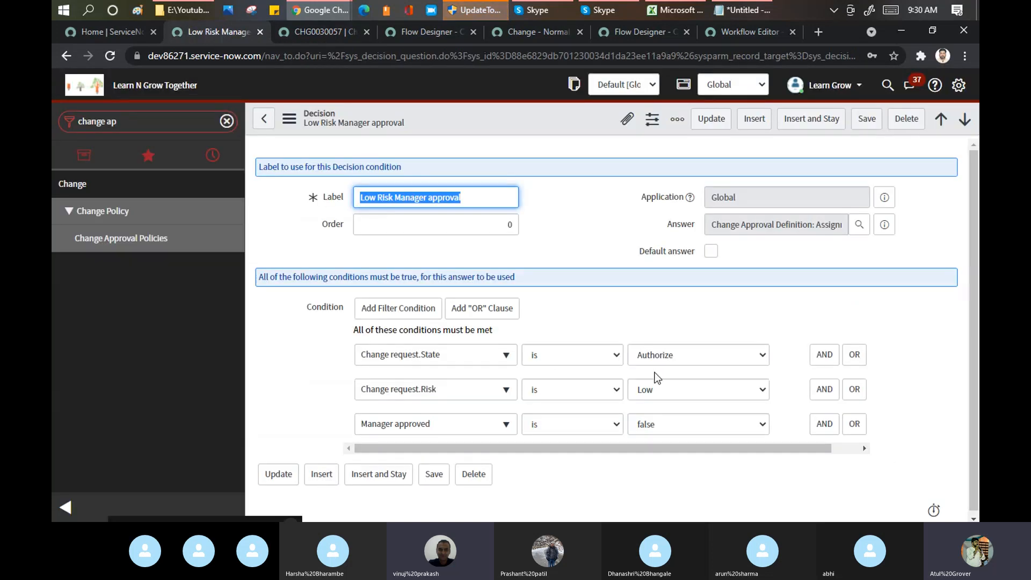
Go back to Normal Change Policy, open the Requires CAB Approval decision and examine all its conditions
{"action": "left_click", "coordinate": [264, 123]}
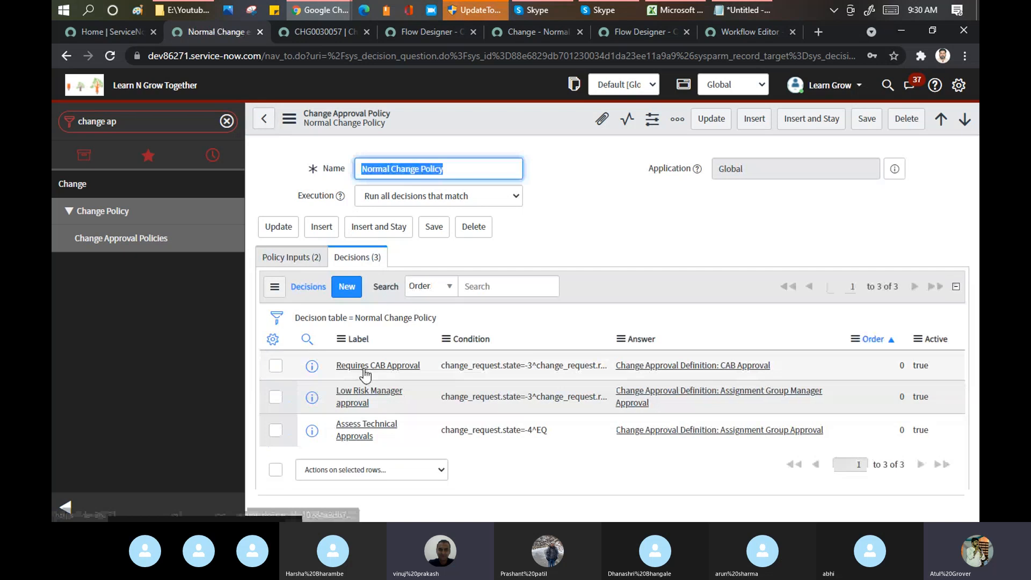
{"action": "left_click", "coordinate": [363, 369]}
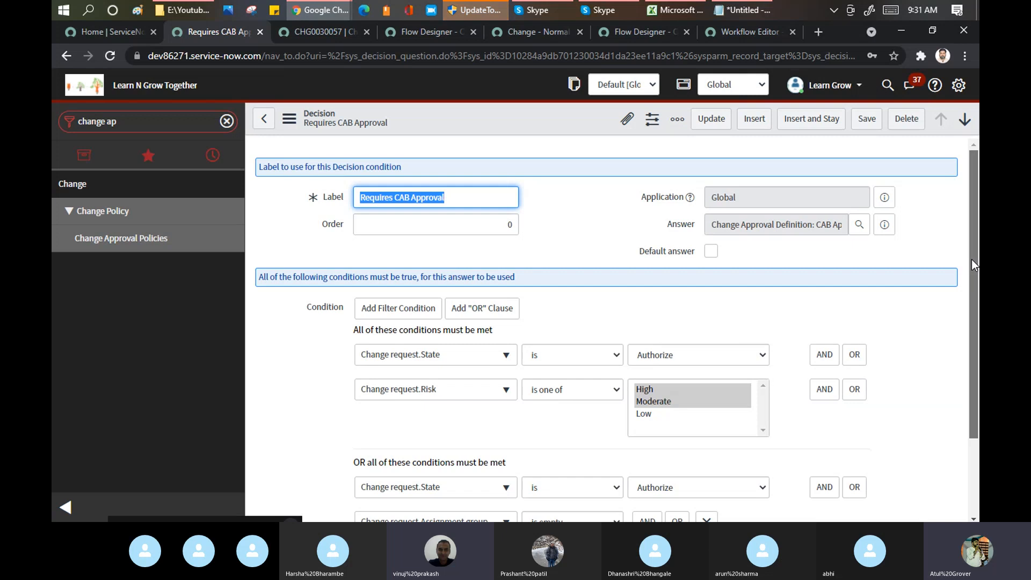
{"action": "scroll", "coordinate": [972, 260], "scroll_direction": "down", "scroll_amount": 3}
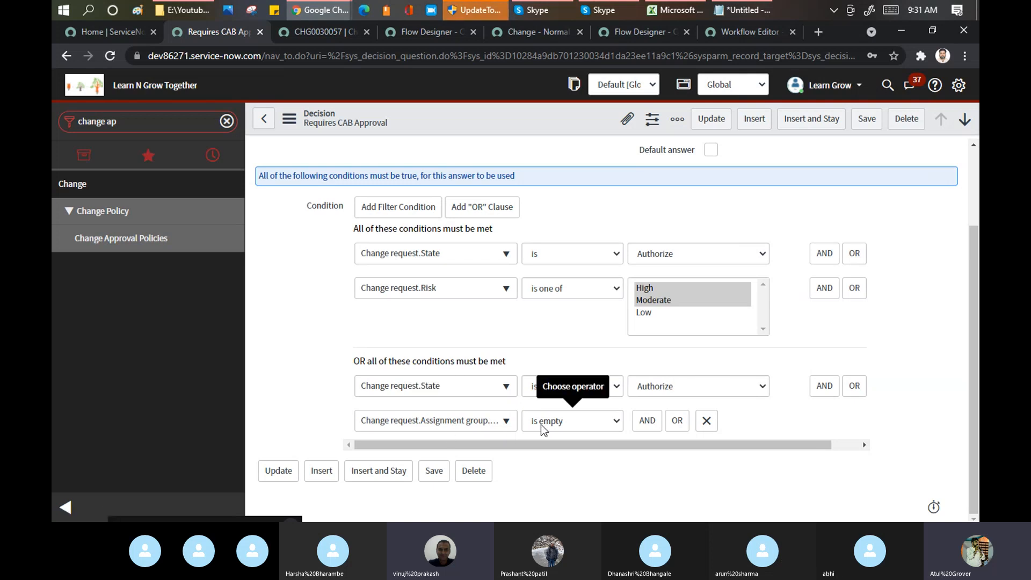
{"action": "left_click", "coordinate": [976, 168]}
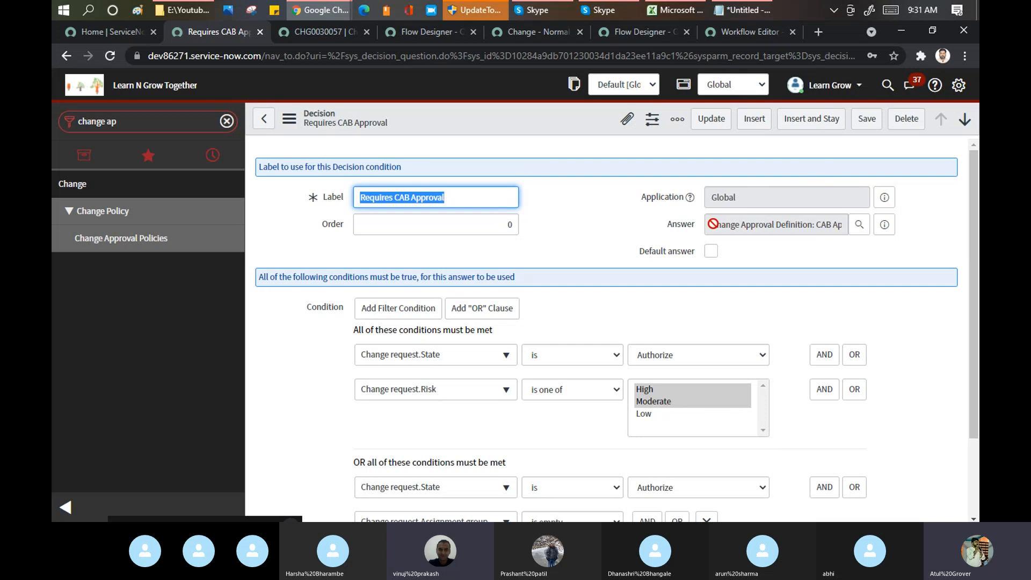
Compare the approval definition answer of Requires CAB Approval with the approvers and groups listed on CHG0030057
{"action": "left_click_drag", "start_coordinate": [713, 224], "coordinate": [839, 219]}
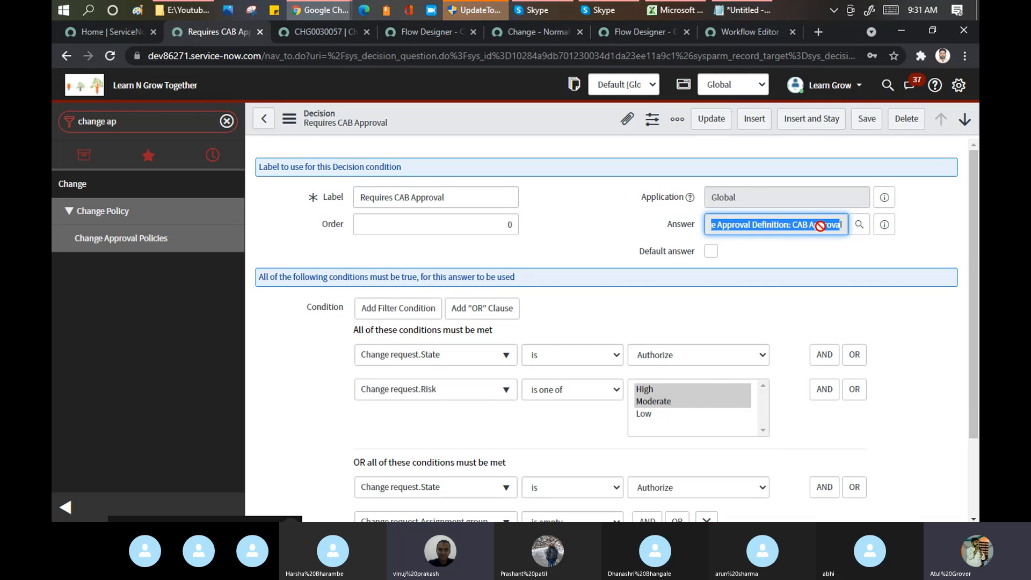
{"action": "left_click", "coordinate": [341, 31]}
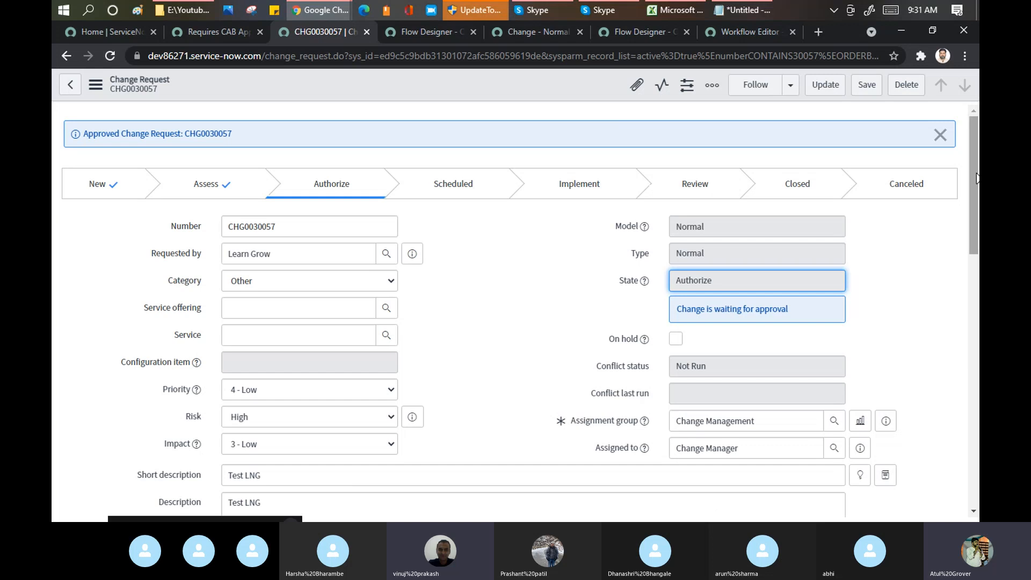
{"action": "left_click_drag", "start_coordinate": [974, 181], "coordinate": [974, 418]}
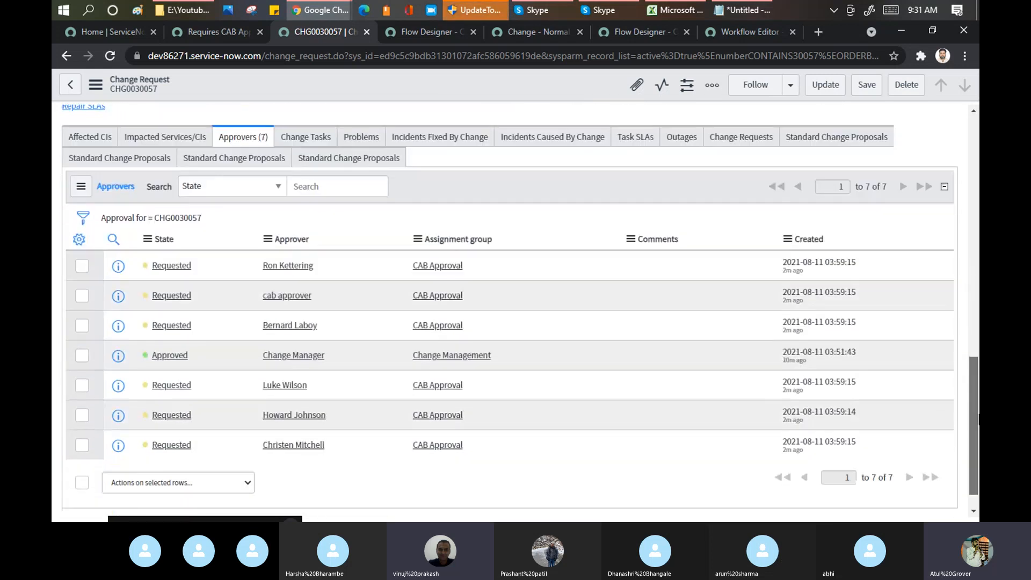
Approve the requested CAB Approval entry of the cab approver on change CHG0030057
{"action": "right_click", "coordinate": [173, 296]}
{"action": "mouse_move", "coordinate": [192, 382]}
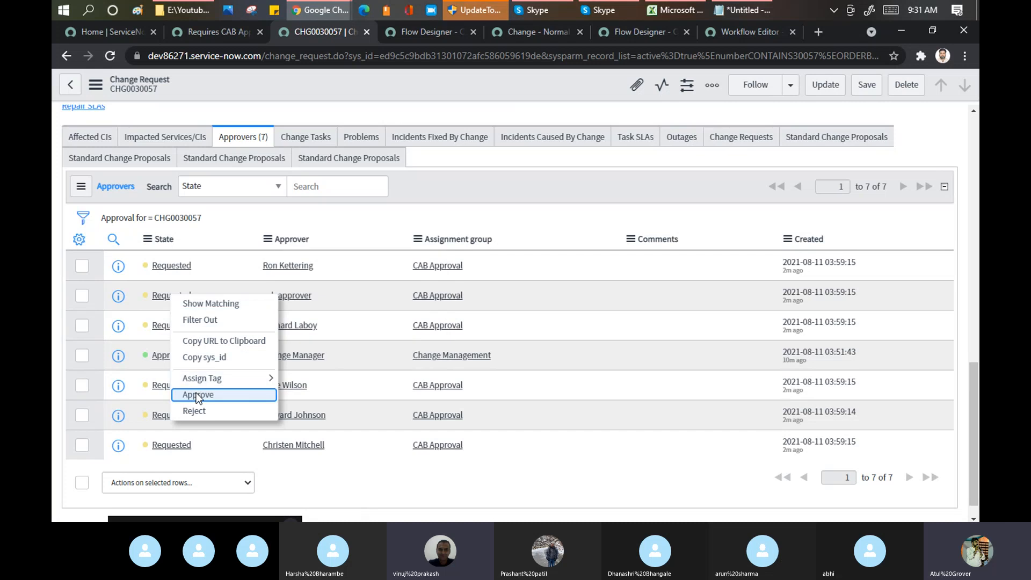
{"action": "left_click", "coordinate": [196, 394]}
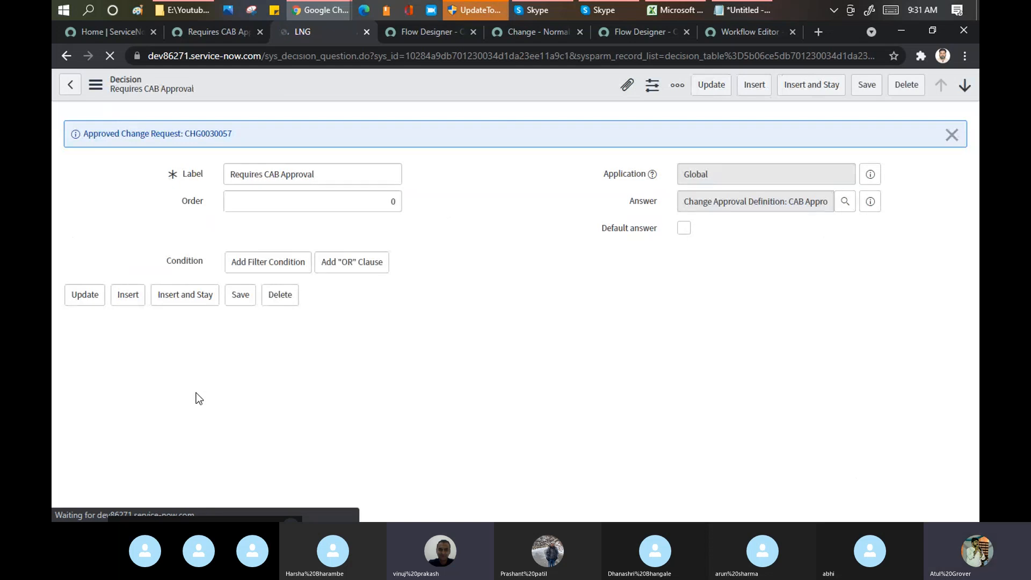
Go back to the Requires CAB Approval tab with the navigator, filter the modules by "change" and list the open change requests
{"action": "left_click", "coordinate": [215, 32]}
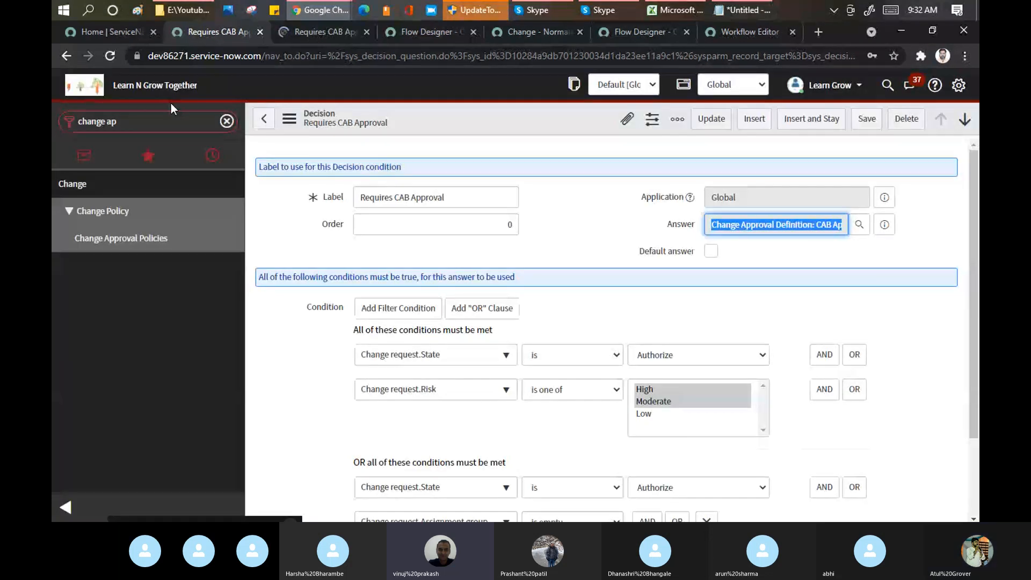
{"action": "left_click", "coordinate": [145, 124]}
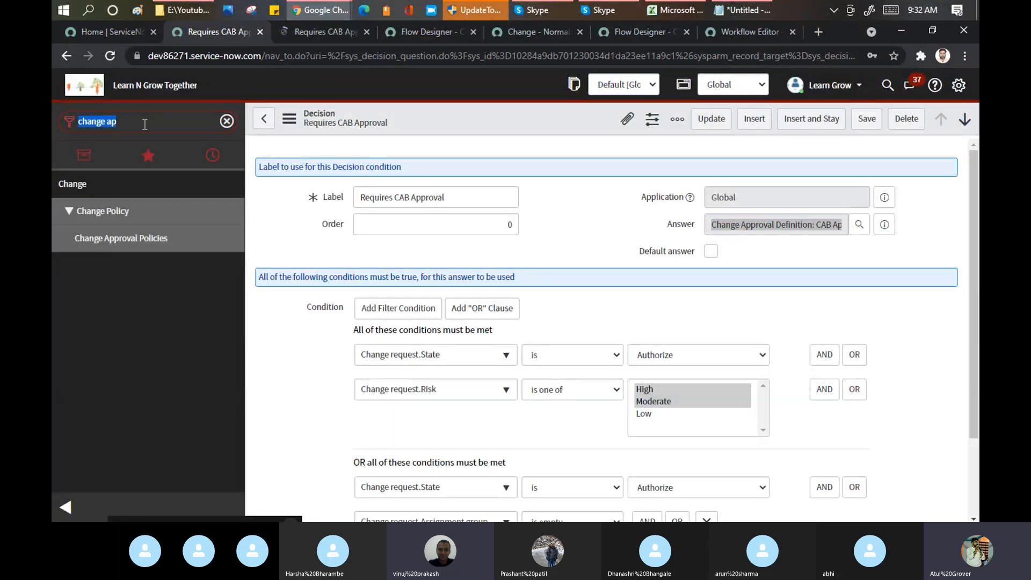
{"action": "key", "text": "BackSpace"}
{"action": "key", "text": "BackSpace"}
{"action": "key", "text": "BackSpace"}
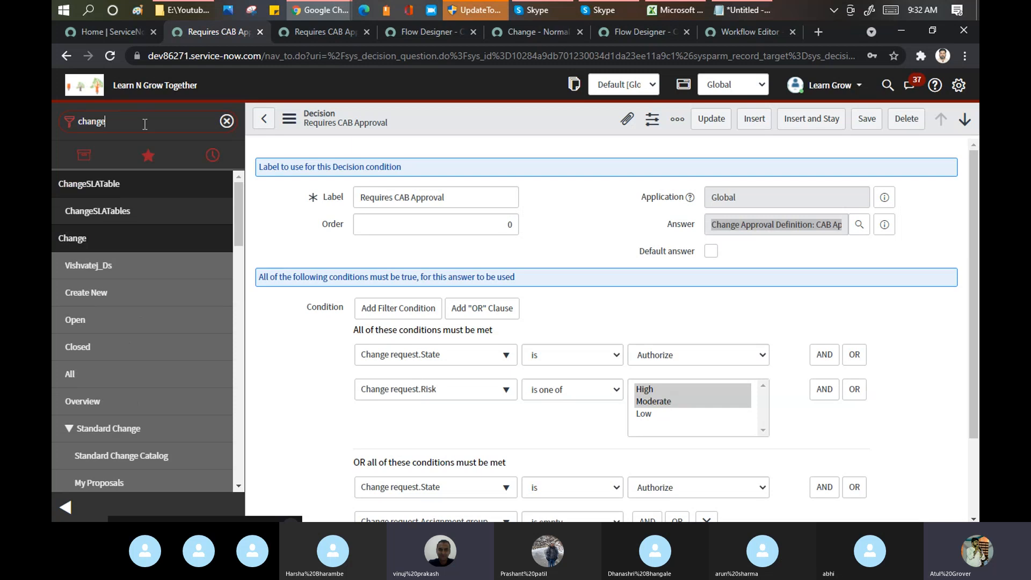
{"action": "left_click", "coordinate": [81, 325]}
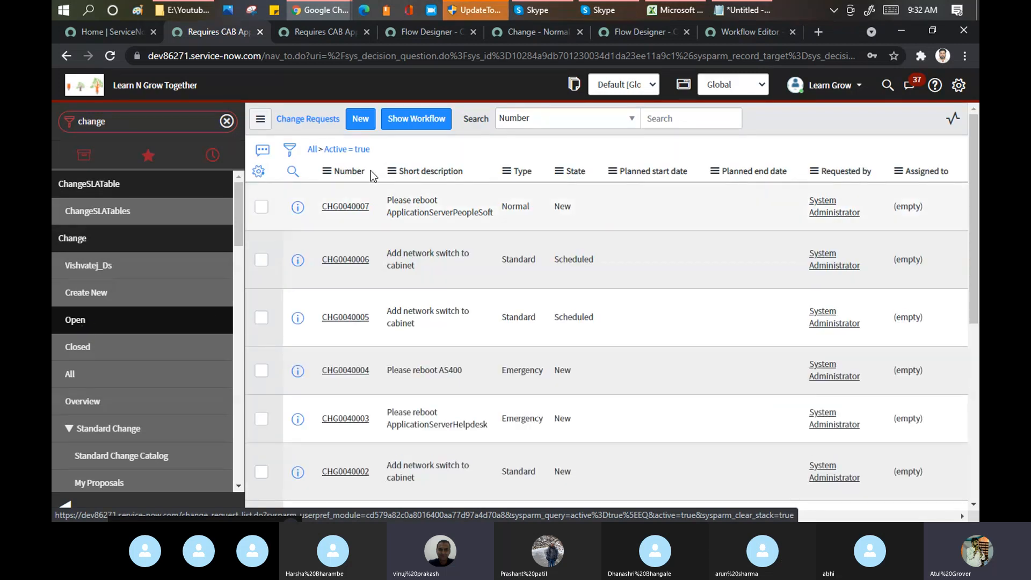
Filter the change list to numbers matching *30057, open CHG0030057 and review its state and schedule details
{"action": "left_click", "coordinate": [419, 123]}
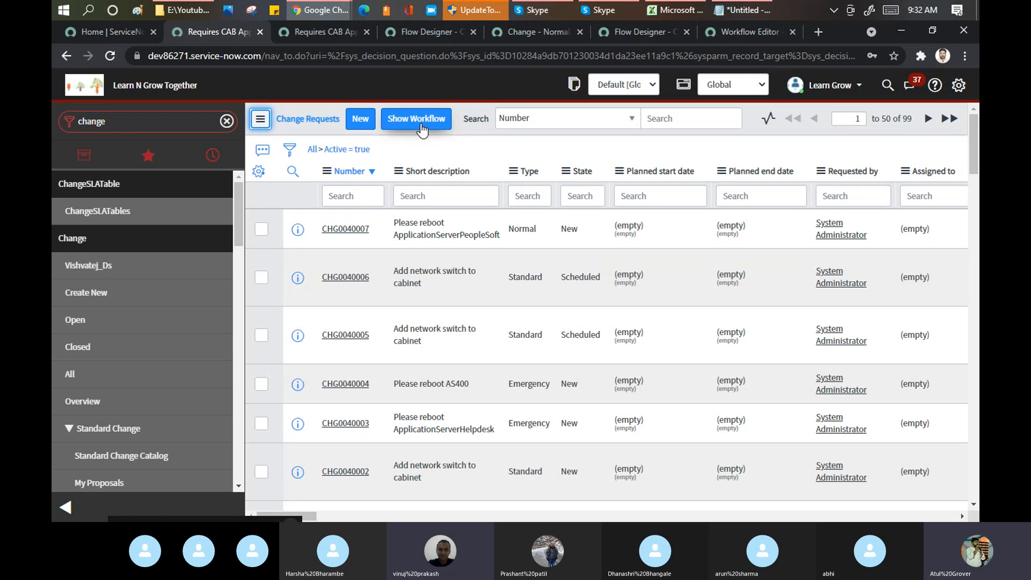
{"action": "left_click", "coordinate": [423, 129]}
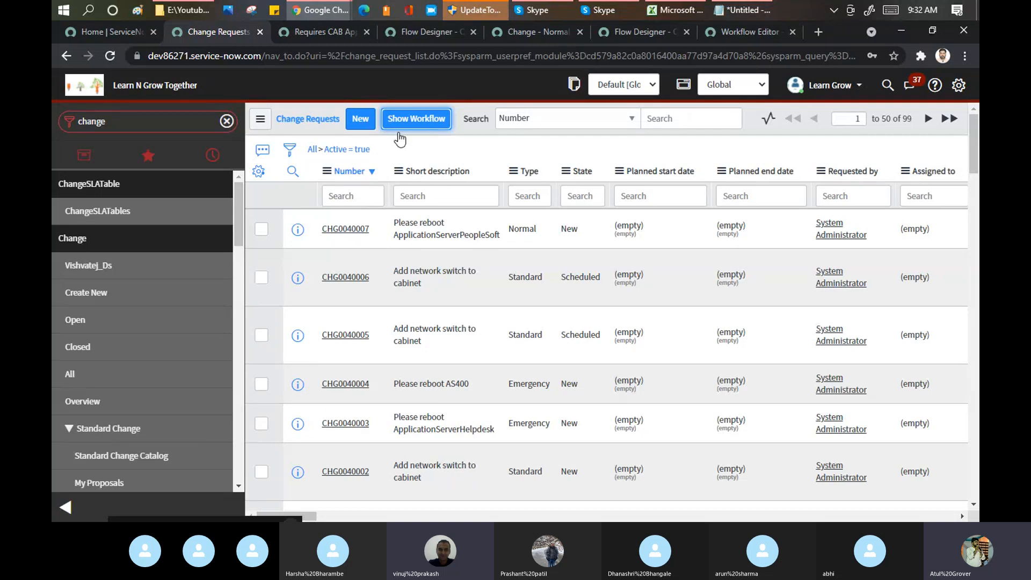
{"action": "left_click", "coordinate": [357, 197]}
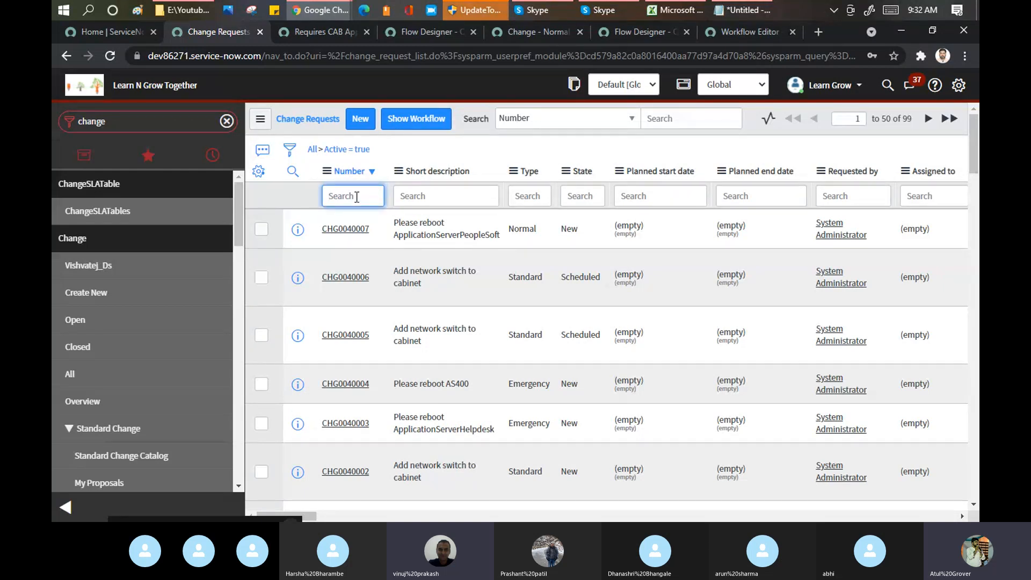
{"action": "type", "text": "*30057"}
{"action": "key", "text": "Return"}
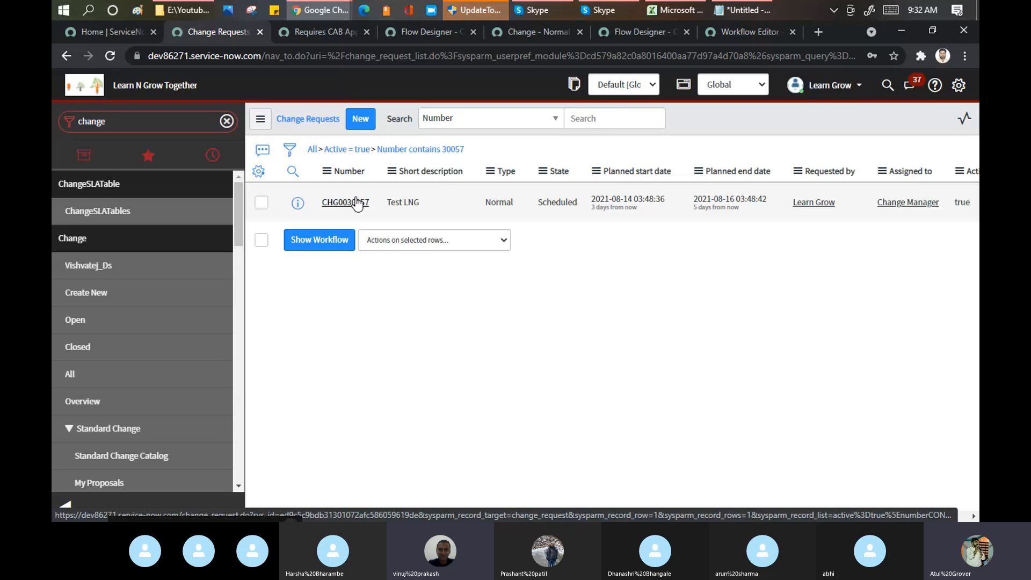
{"action": "left_click", "coordinate": [357, 203]}
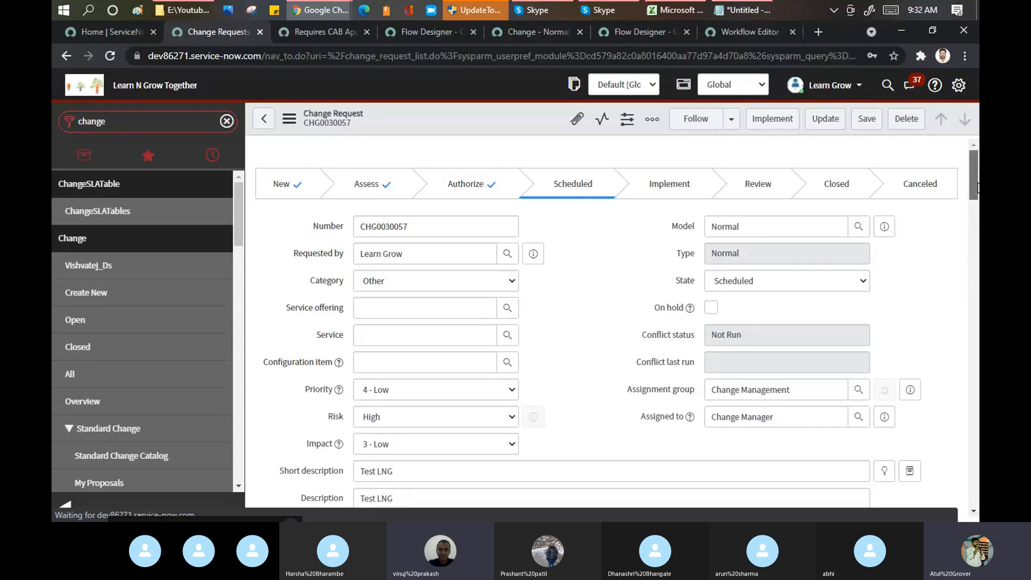
{"action": "scroll", "coordinate": [978, 183], "scroll_direction": "down", "scroll_amount": 3}
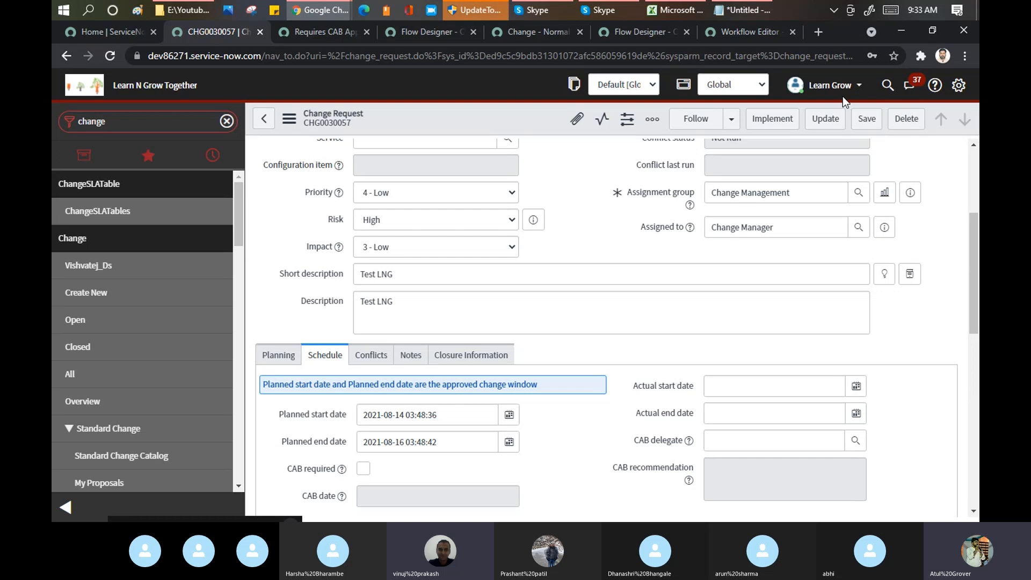
Switch to the Change Request - Normal workflow, open the Technical approvals activity and examine its approval policy
{"action": "left_click", "coordinate": [427, 30]}
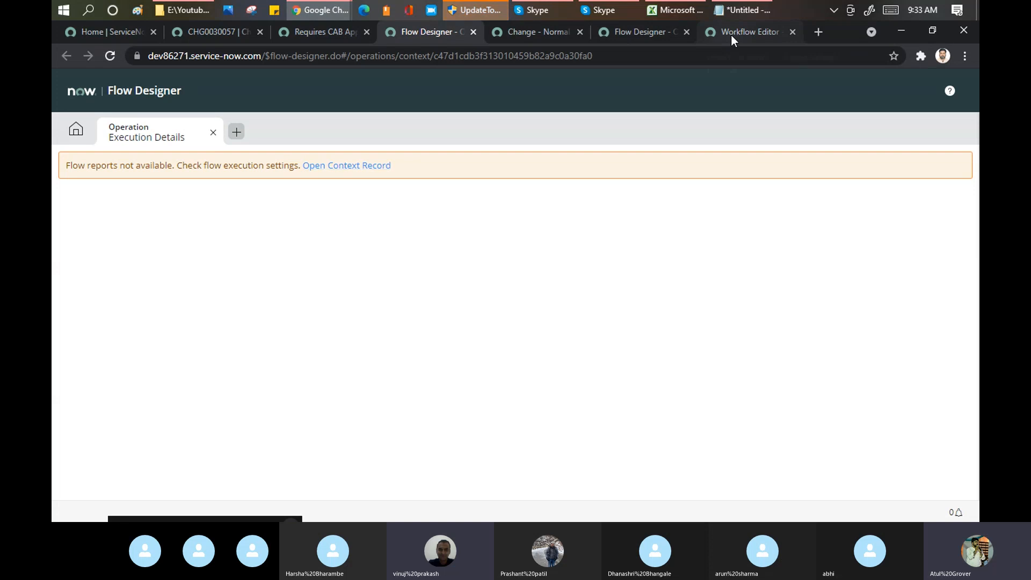
{"action": "left_click", "coordinate": [731, 35]}
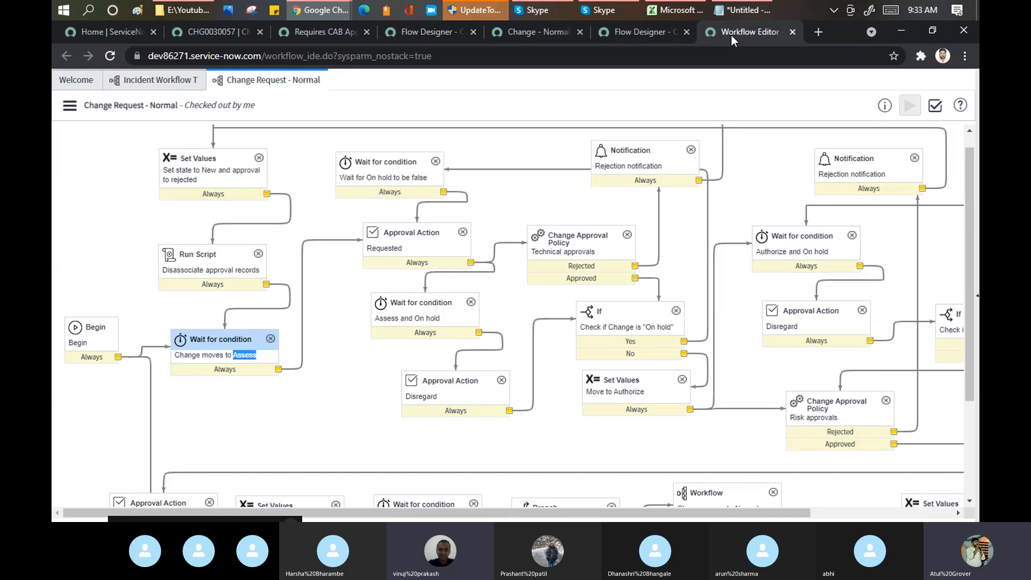
{"action": "double_click", "coordinate": [576, 244]}
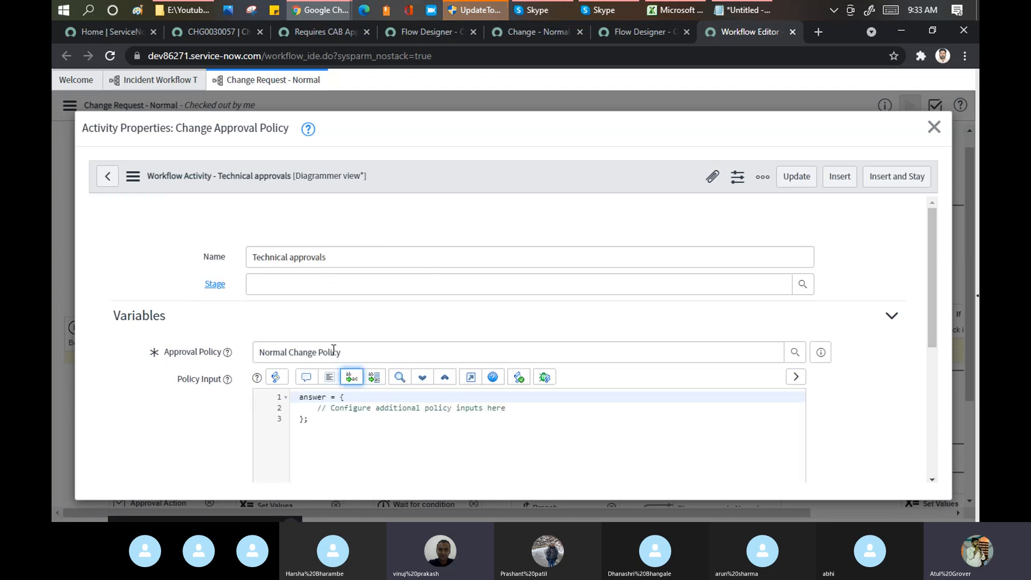
{"action": "left_click", "coordinate": [354, 355]}
{"action": "left_click_drag", "start_coordinate": [252, 345], "coordinate": [255, 350]}
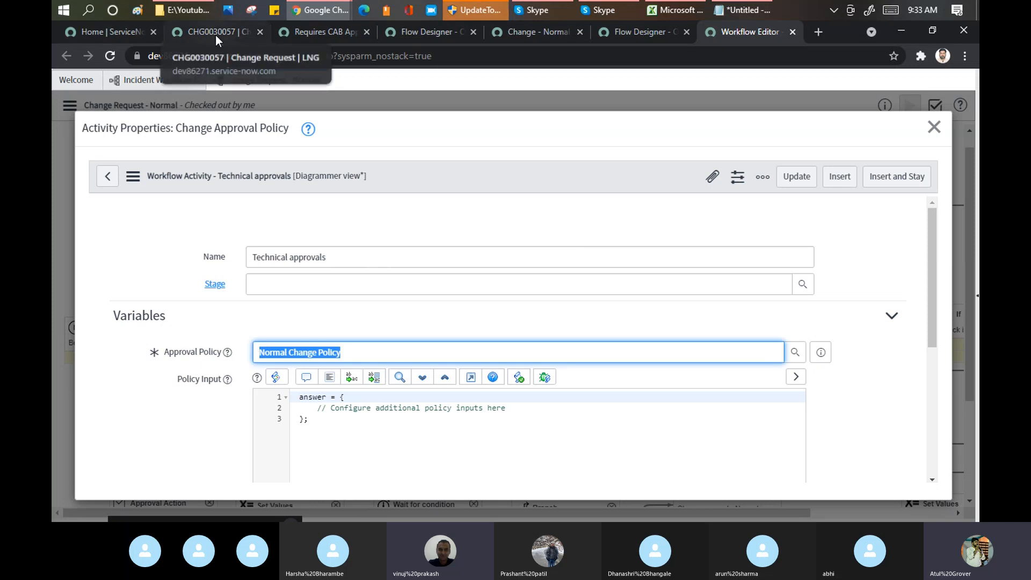
Return to the CHG0030057 tab, filter the navigator by "change ap" and list the change approval policies
{"action": "left_click", "coordinate": [185, 31]}
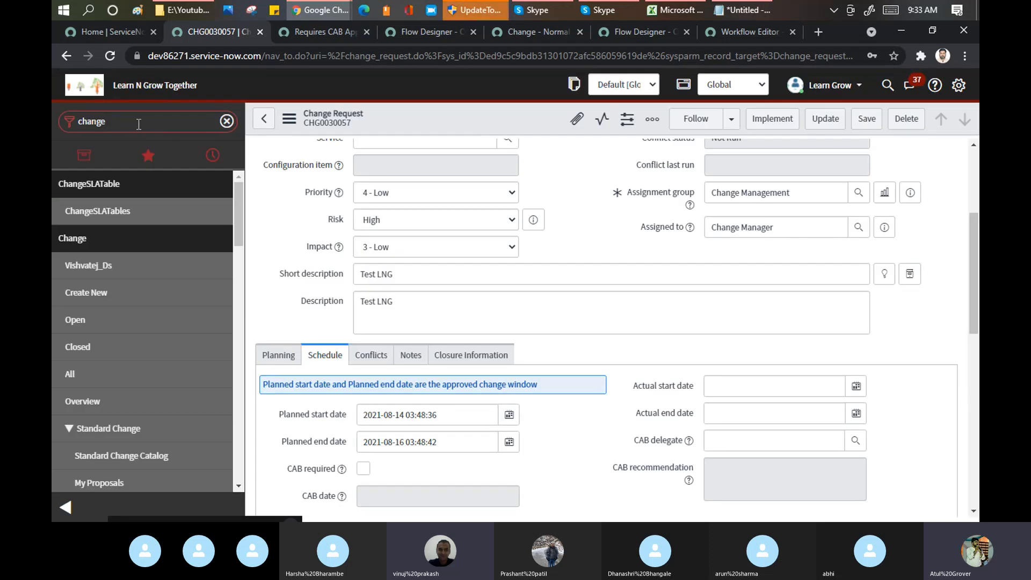
{"action": "left_click", "coordinate": [139, 124]}
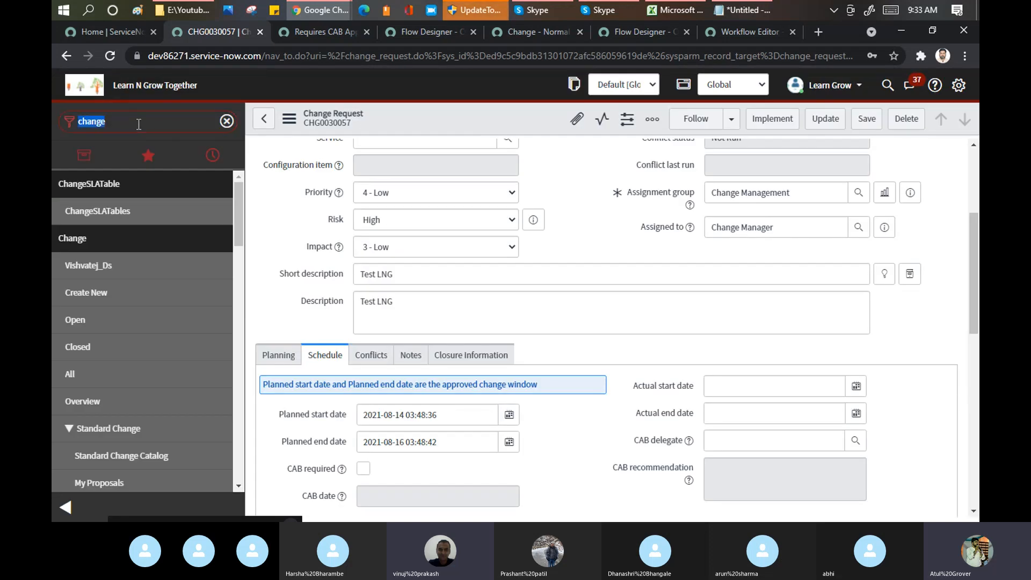
{"action": "left_click", "coordinate": [139, 124]}
{"action": "type", "text": "ap"}
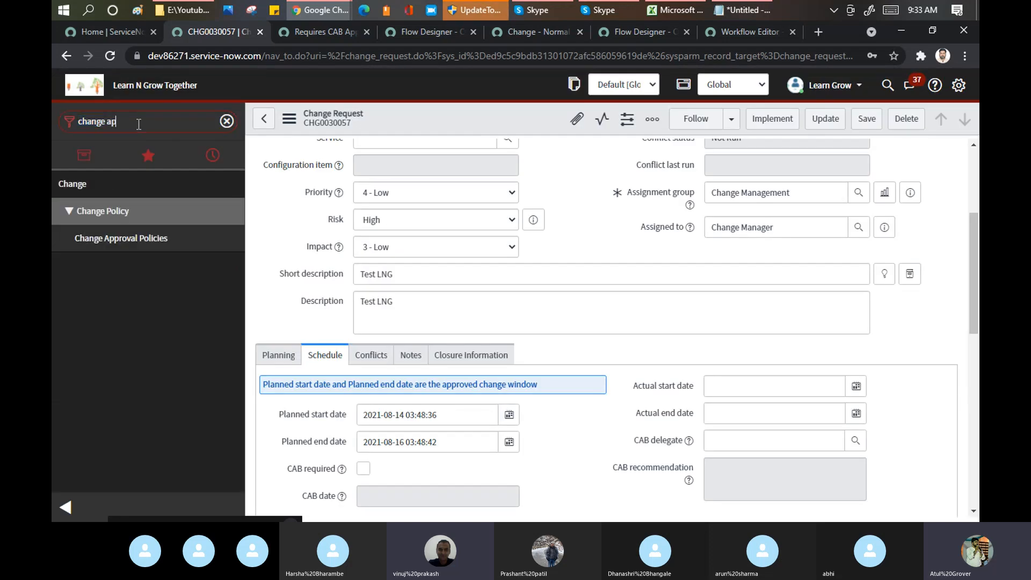
{"action": "left_click", "coordinate": [129, 240]}
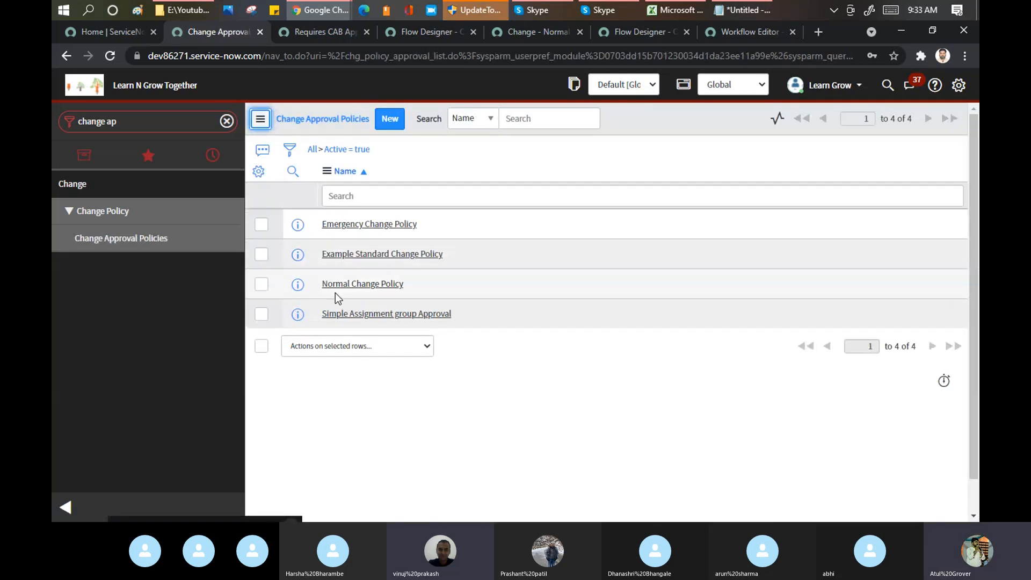
Compare the approval policy set in the Technical approvals workflow activity with the list of change approval policies
{"action": "left_click", "coordinate": [733, 37]}
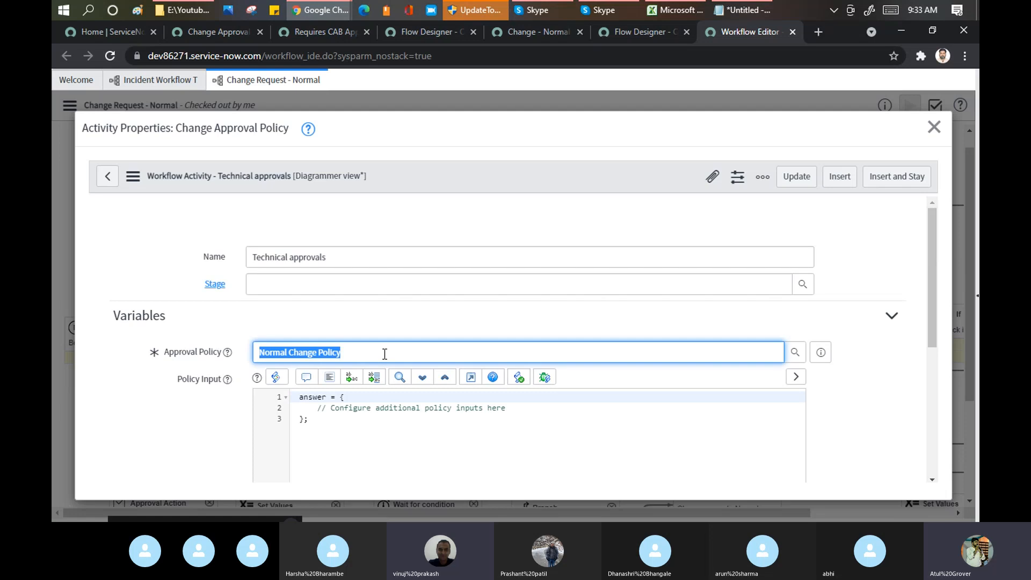
{"action": "left_click", "coordinate": [357, 353]}
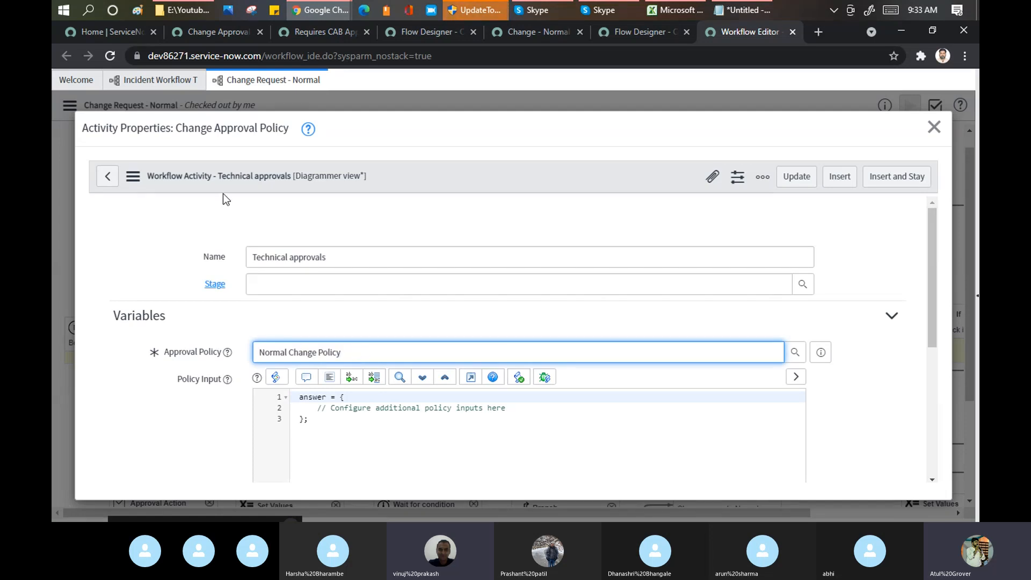
{"action": "left_click", "coordinate": [202, 31]}
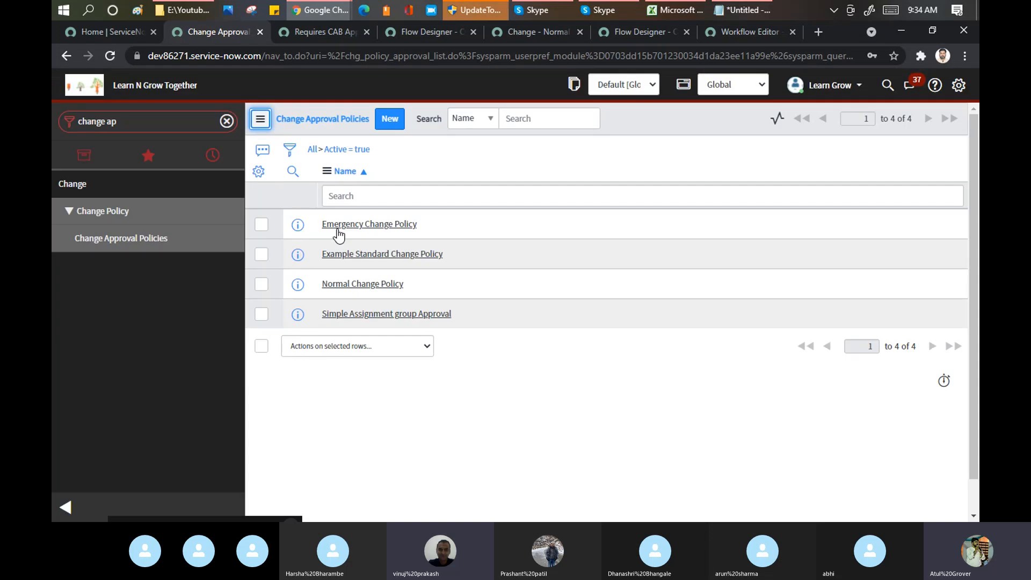
{"action": "left_click", "coordinate": [751, 32]}
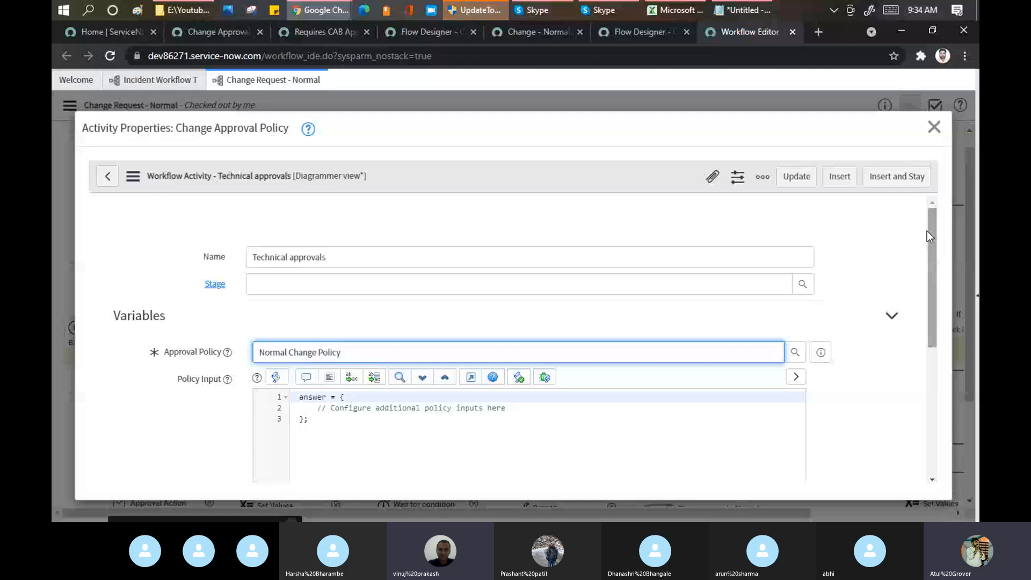
{"action": "left_click_drag", "start_coordinate": [932, 247], "coordinate": [936, 279]}
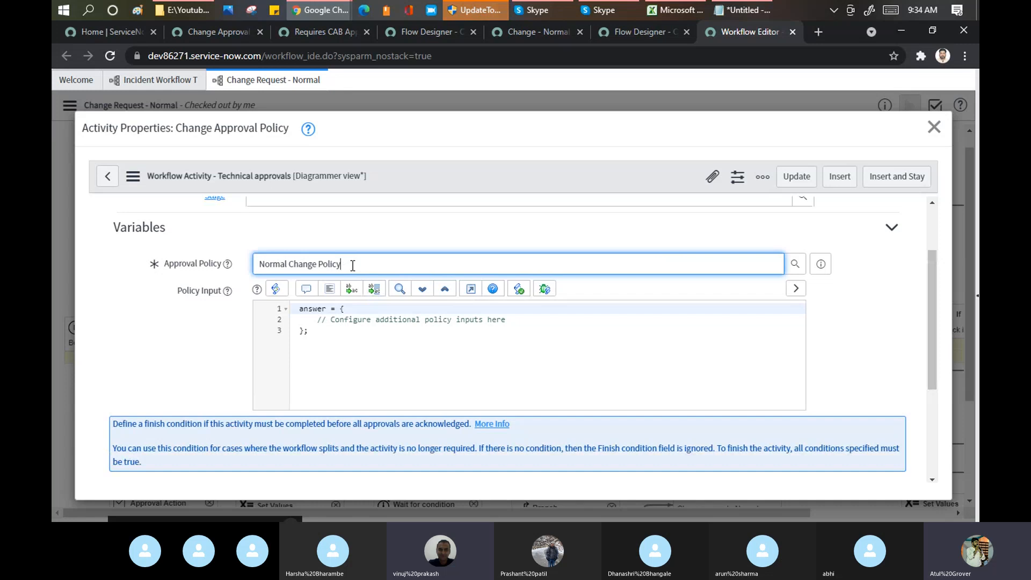
{"action": "left_click_drag", "start_coordinate": [352, 266], "coordinate": [267, 261]}
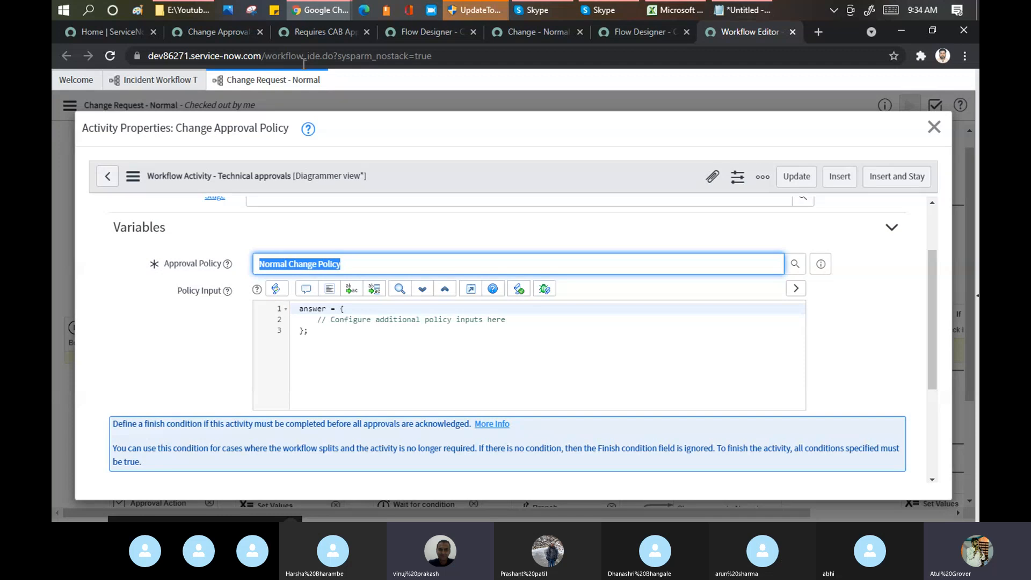
Go back to the change approval policies tab, filter the navigator by "change" and list the open change requests
{"action": "left_click", "coordinate": [210, 34]}
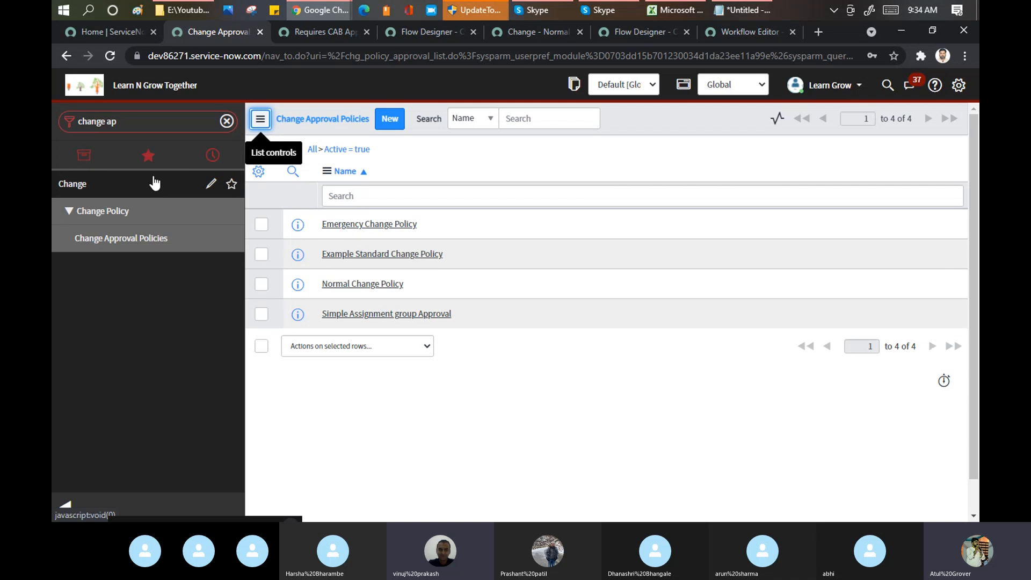
{"action": "left_click", "coordinate": [160, 126]}
{"action": "left_click", "coordinate": [160, 126]}
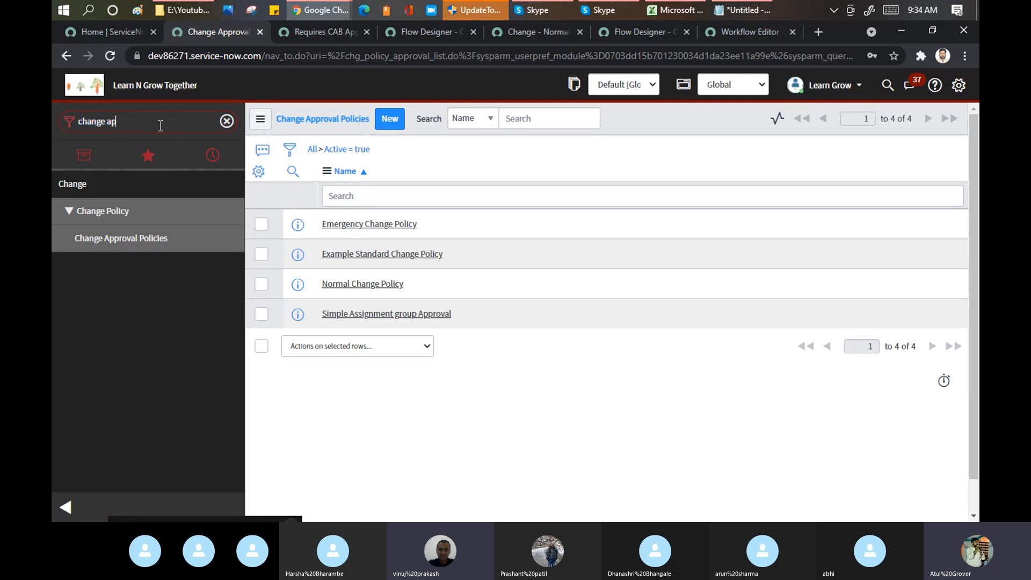
{"action": "key", "text": "BackSpace"}
{"action": "key", "text": "BackSpace"}
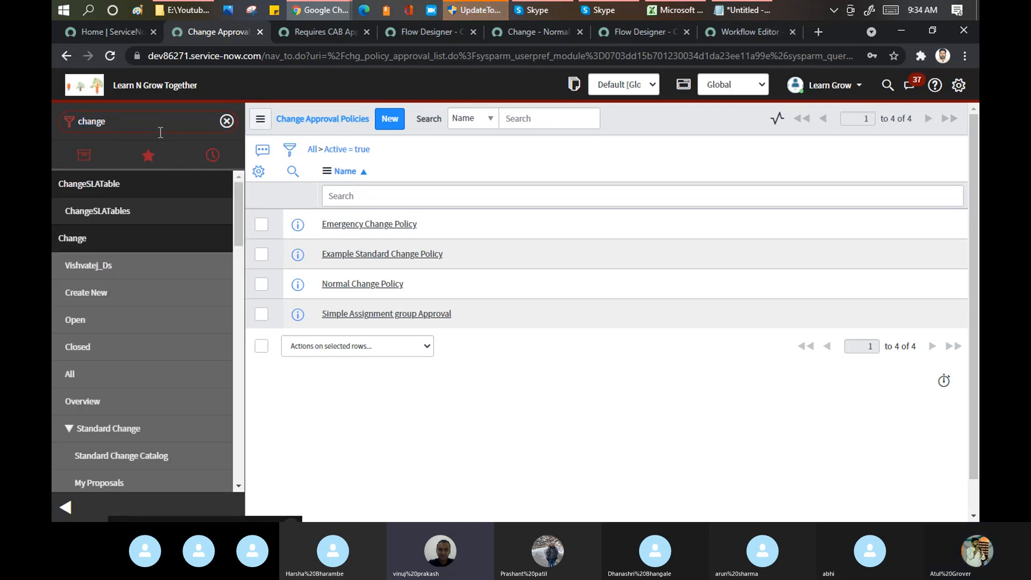
{"action": "left_click", "coordinate": [87, 330]}
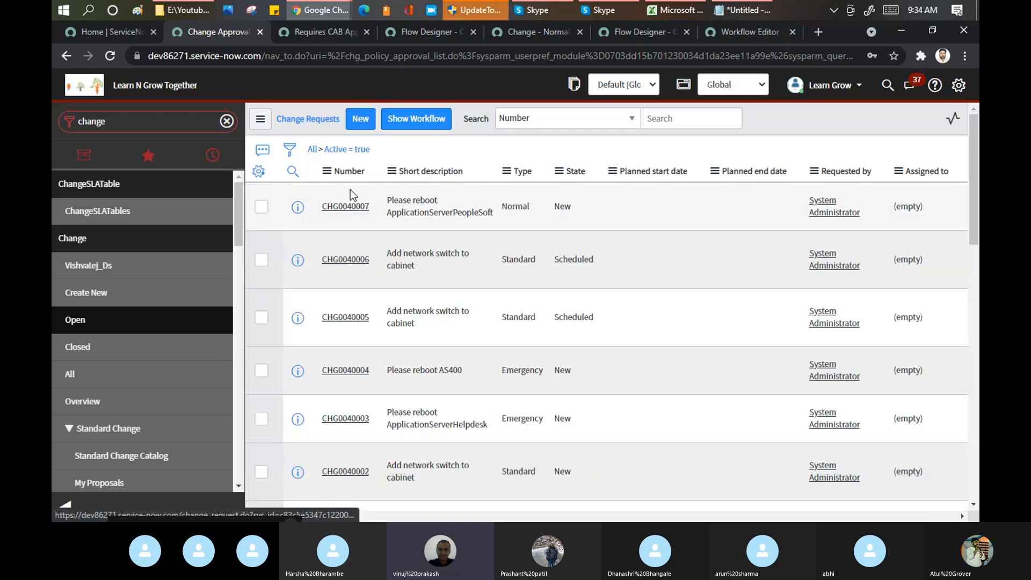
Search the open changes for number *30057, open CHG0030057 and look through its related lists
{"action": "left_click", "coordinate": [293, 172]}
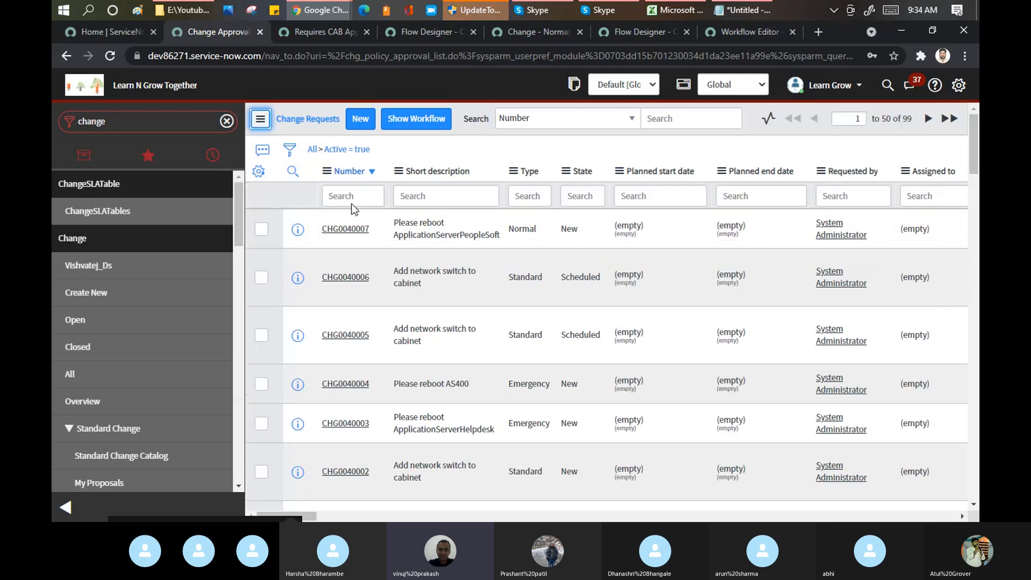
{"action": "left_click", "coordinate": [354, 200]}
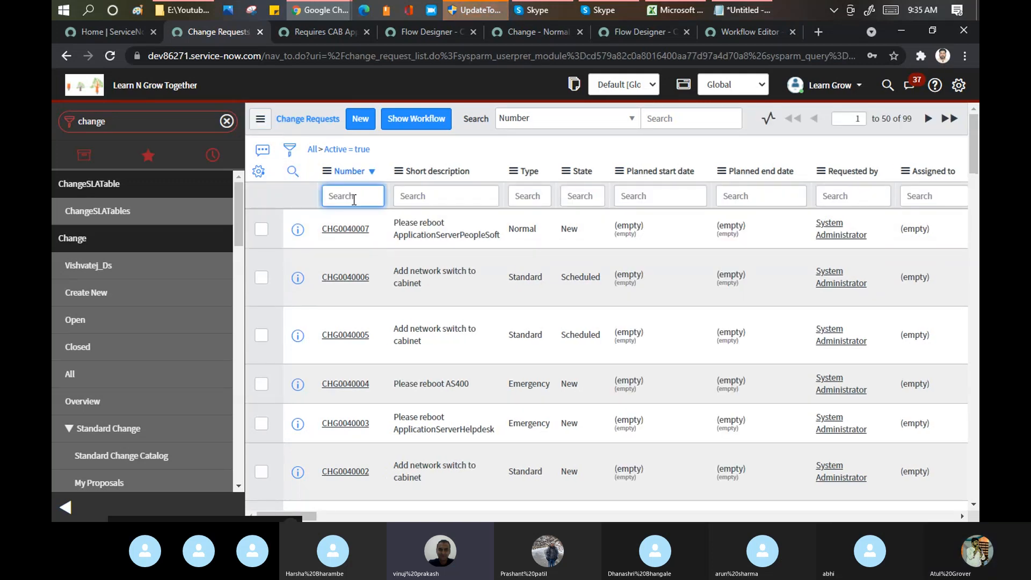
{"action": "type", "text": "*30057"}
{"action": "key", "text": "Return"}
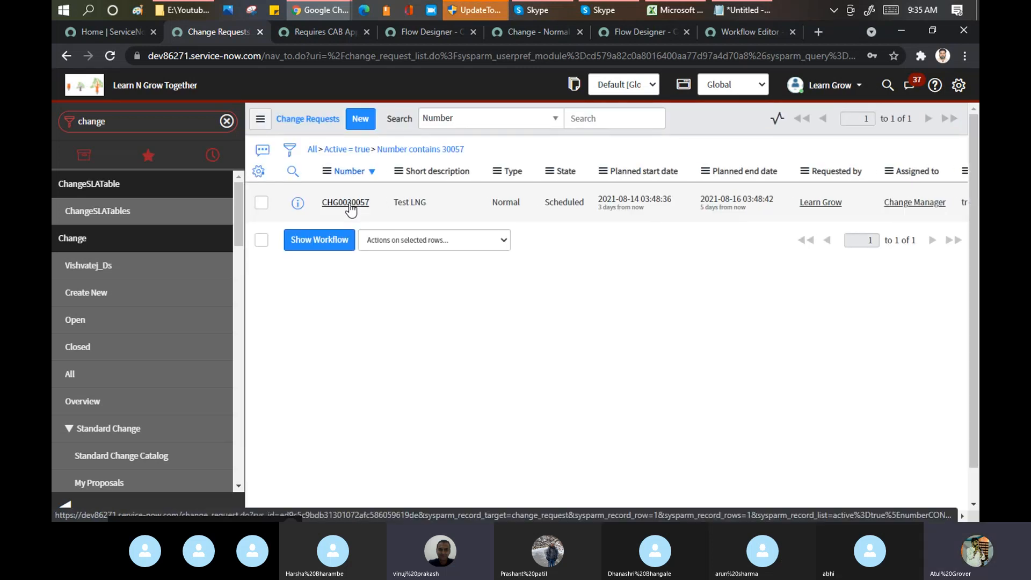
{"action": "left_click", "coordinate": [345, 203]}
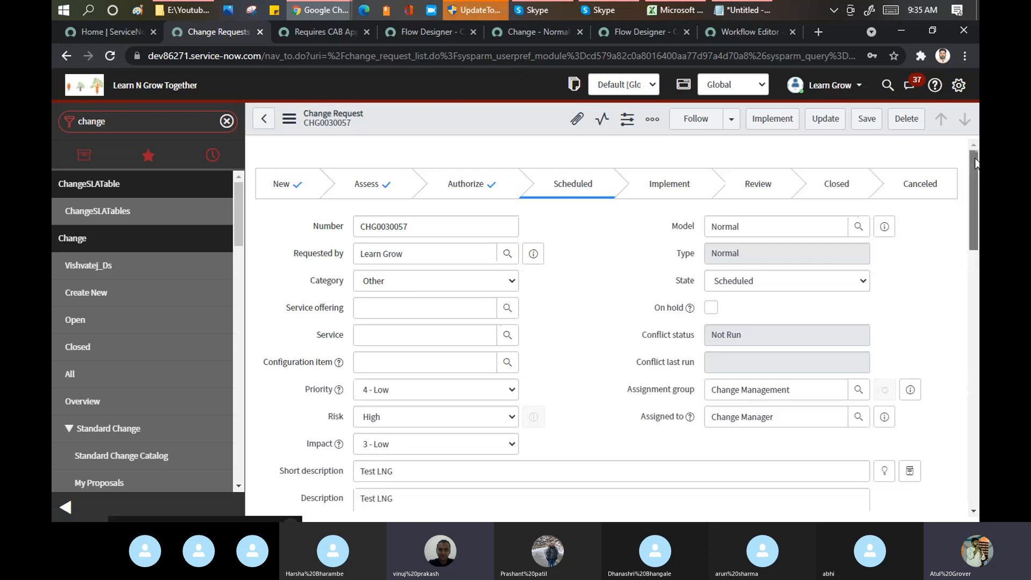
{"action": "left_click_drag", "start_coordinate": [977, 164], "coordinate": [978, 435]}
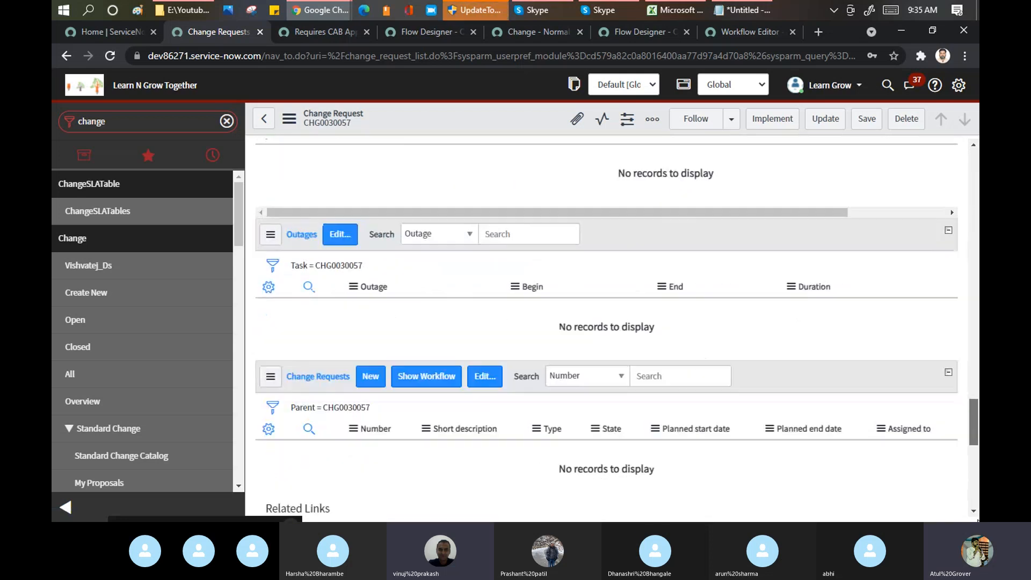
Look through the Approvers related list of CHG0030057 and display its Change Tasks list
{"action": "left_click_drag", "start_coordinate": [979, 521], "coordinate": [978, 522]}
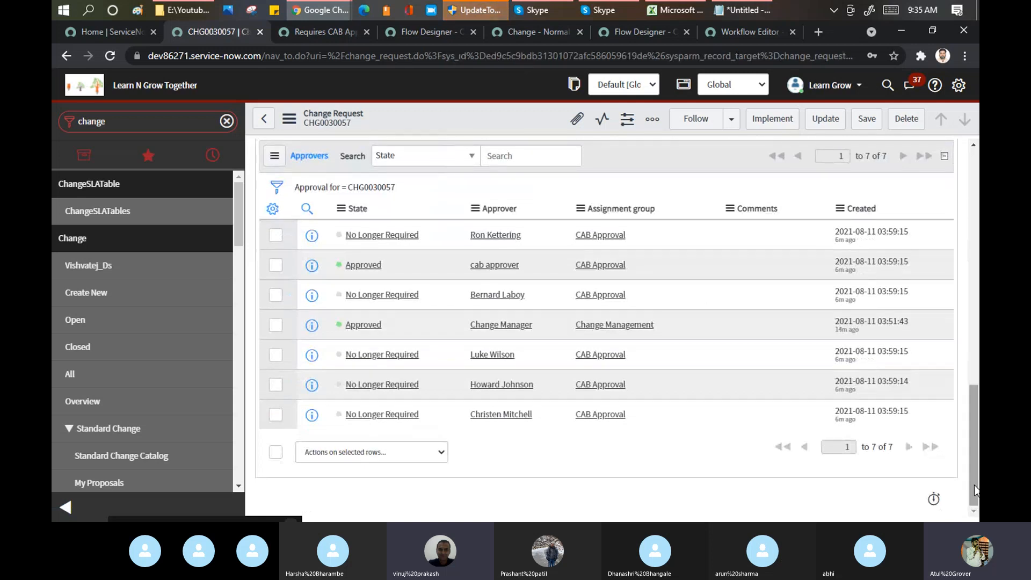
{"action": "left_click_drag", "start_coordinate": [976, 490], "coordinate": [976, 453]}
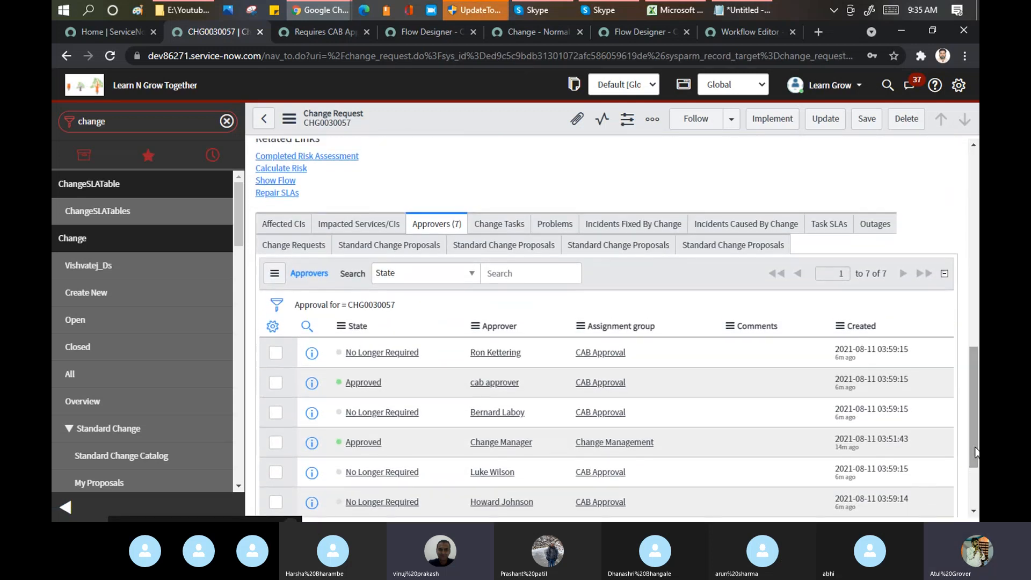
{"action": "left_click", "coordinate": [481, 225]}
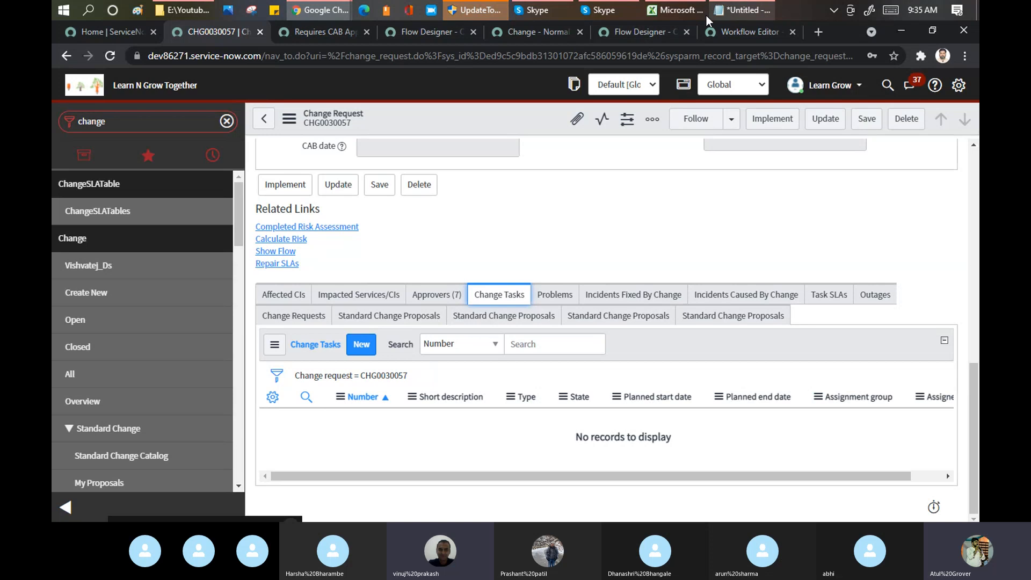
Close the Technical approvals activity properties in the workflow editor and return to the CHG0030057 tab
{"action": "left_click", "coordinate": [736, 30]}
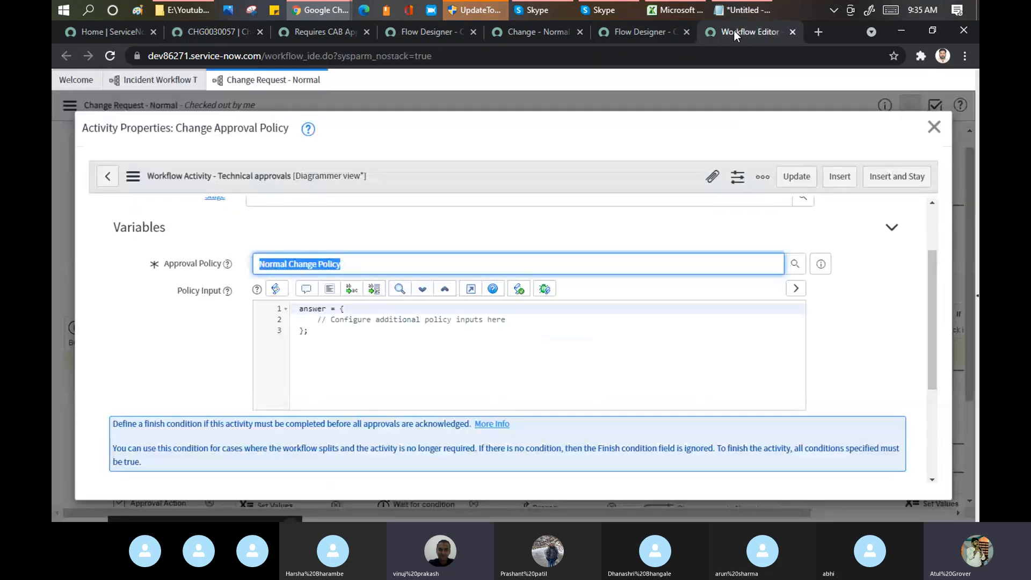
{"action": "left_click", "coordinate": [934, 127]}
{"action": "left_click", "coordinate": [203, 28]}
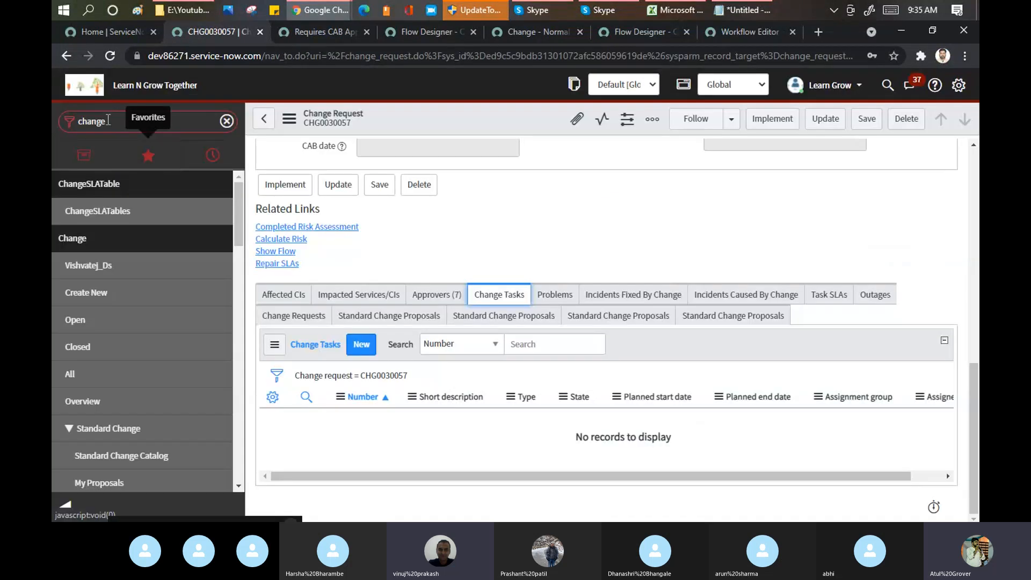
Filter the navigator by "UI action", open the UI Actions list and search the names for "*workflow"
{"action": "left_click", "coordinate": [115, 124]}
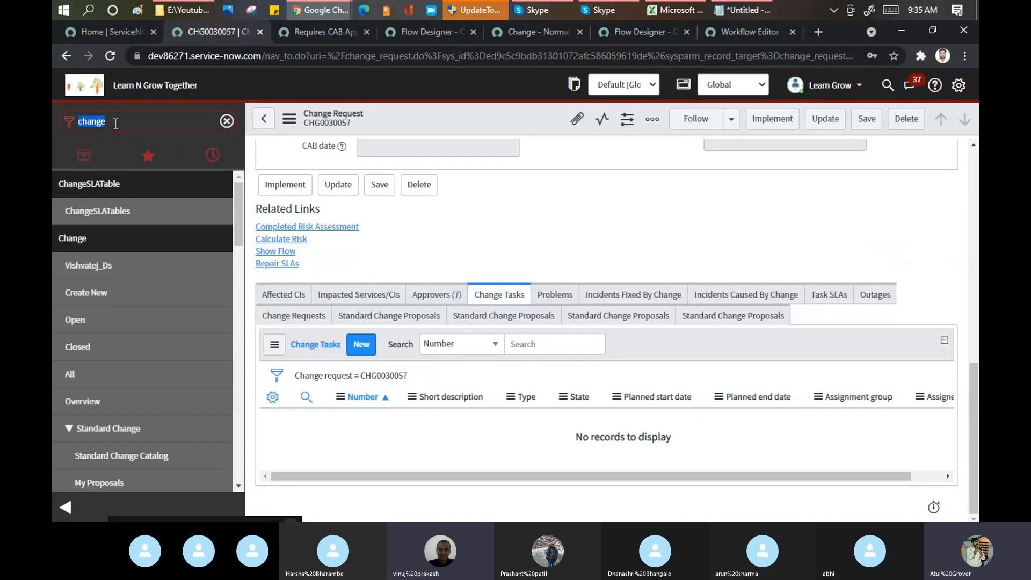
{"action": "type", "text": "uI action"}
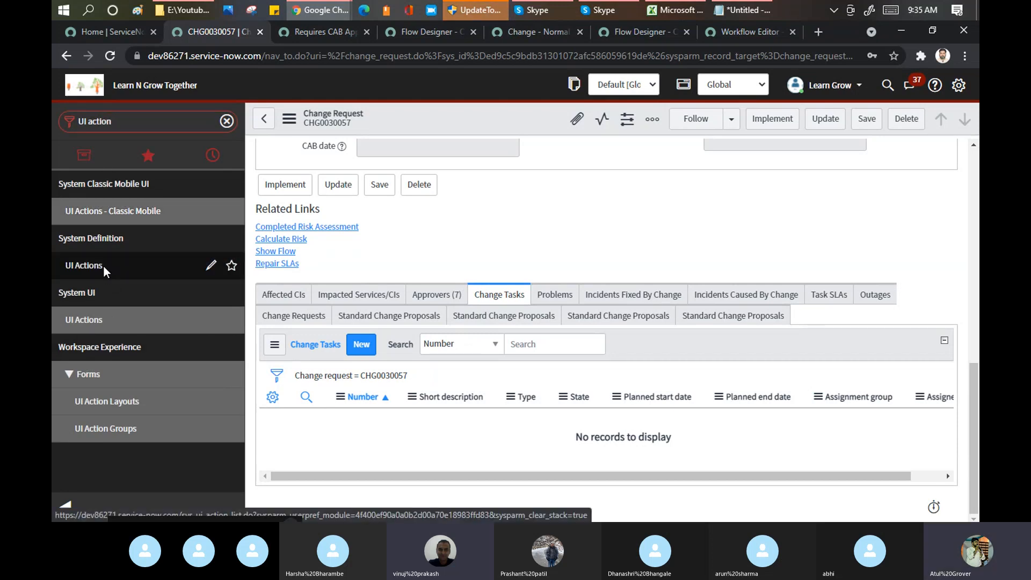
{"action": "left_click", "coordinate": [96, 325]}
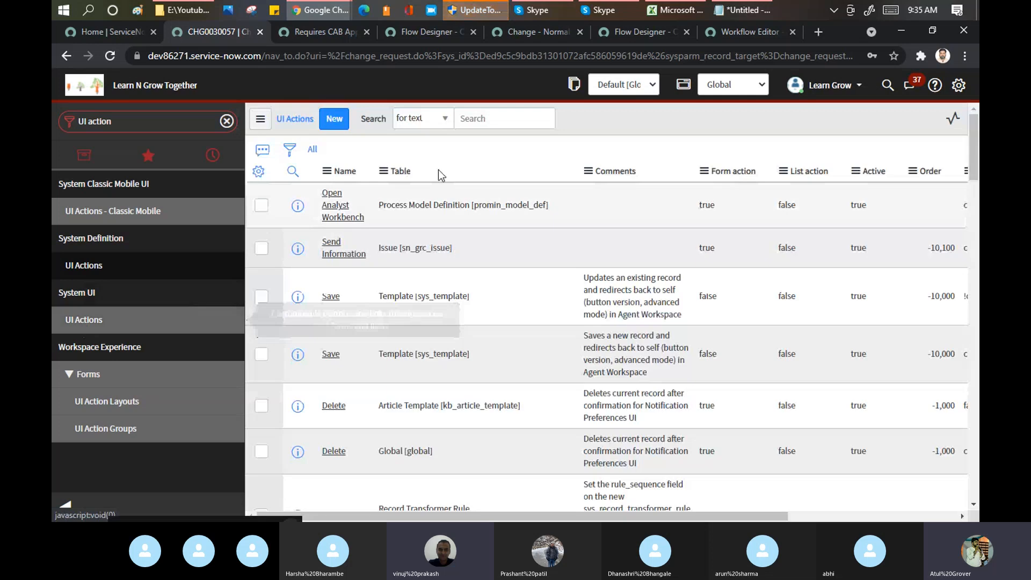
{"action": "left_click", "coordinate": [347, 196]}
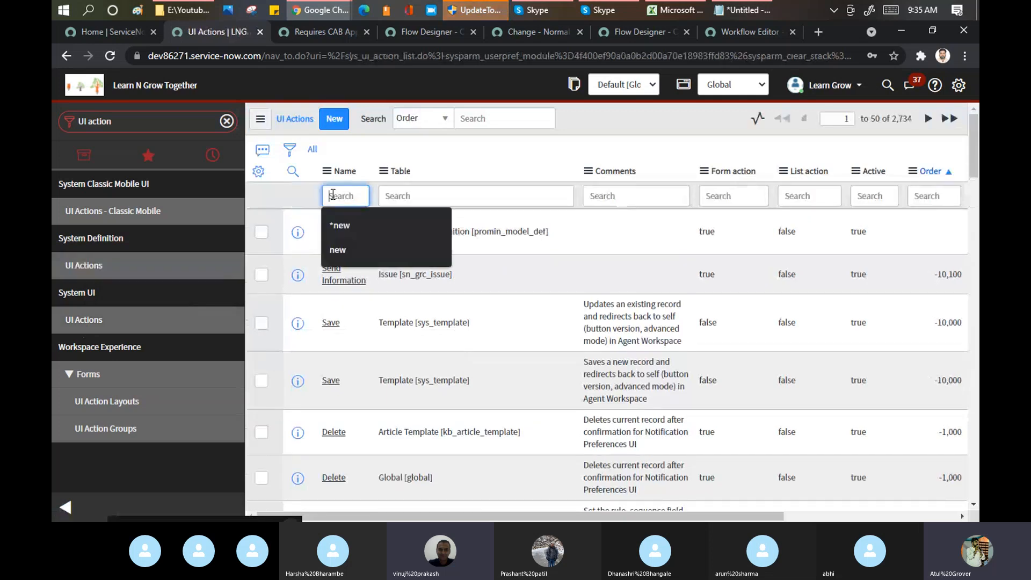
{"action": "type", "text": "*wor"}
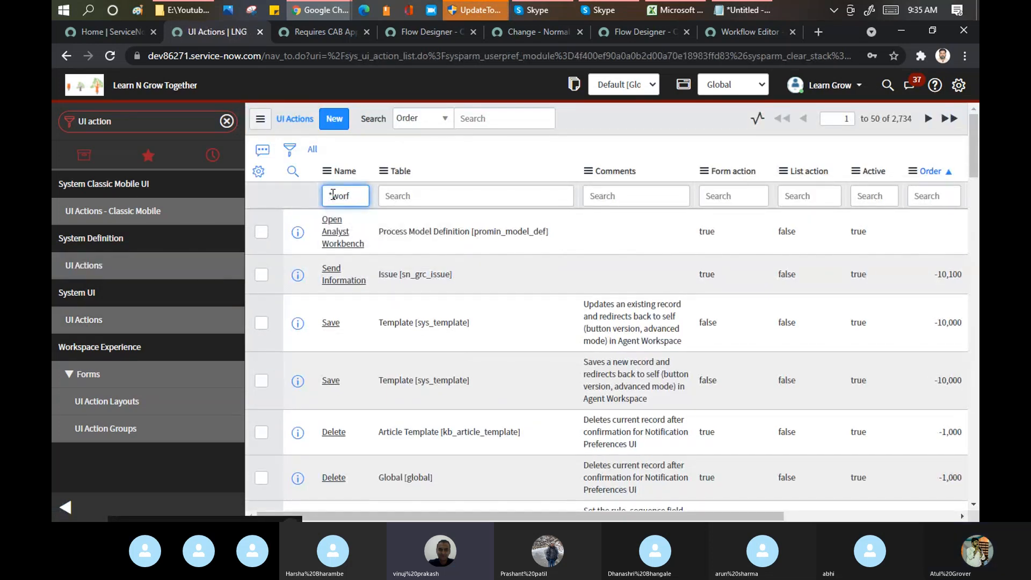
{"action": "type", "text": "kflow"}
{"action": "key", "text": "Return"}
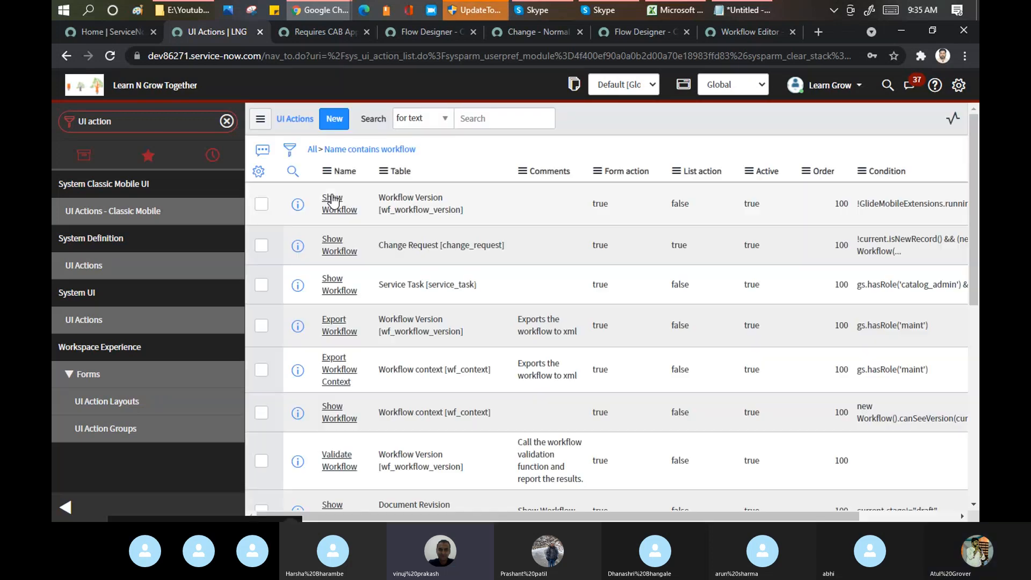
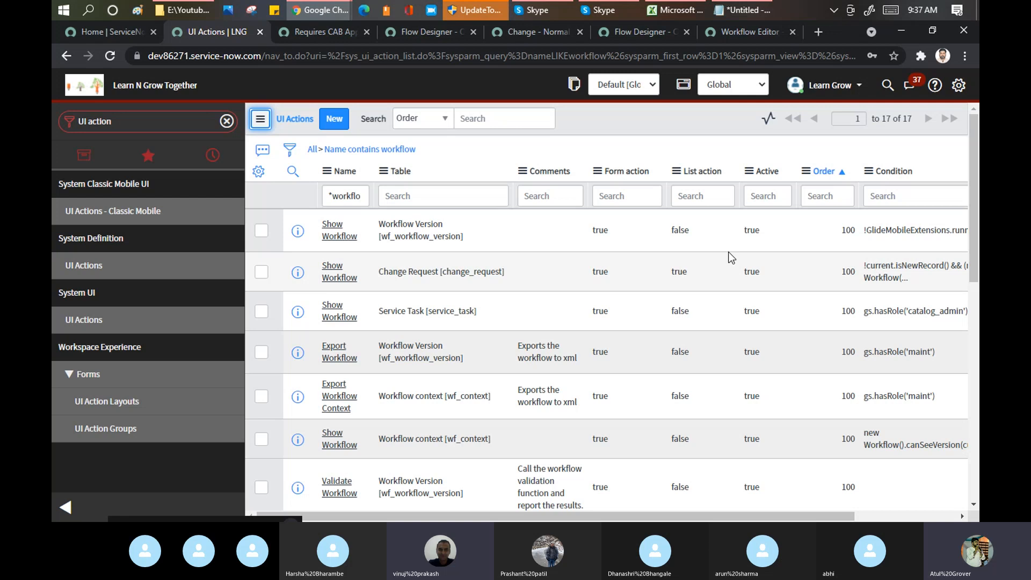
Open the Show Workflow UI action for the Change Request table and set its action name to "Show Workflow"
{"action": "left_click", "coordinate": [340, 278]}
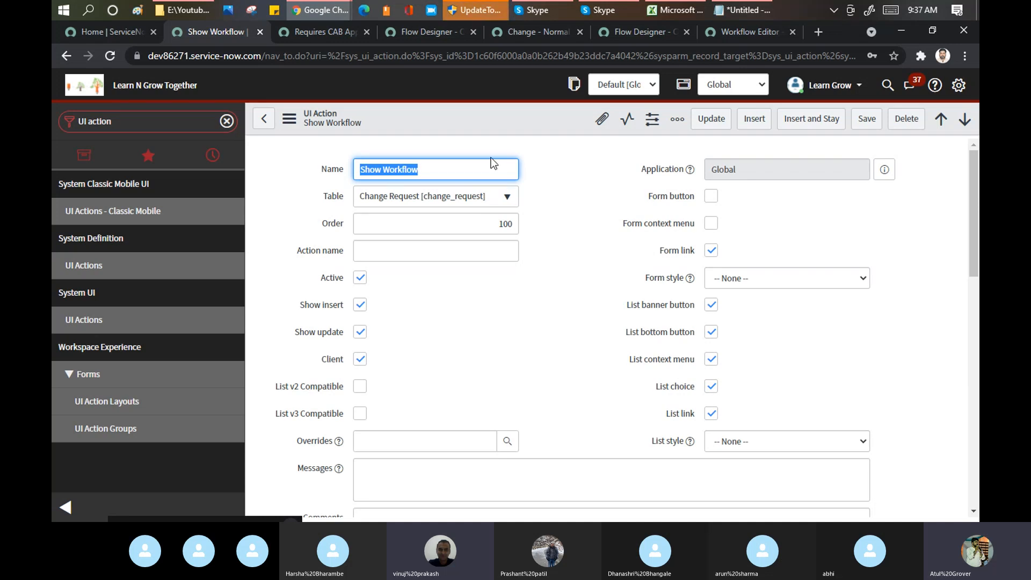
{"action": "left_click", "coordinate": [363, 260]}
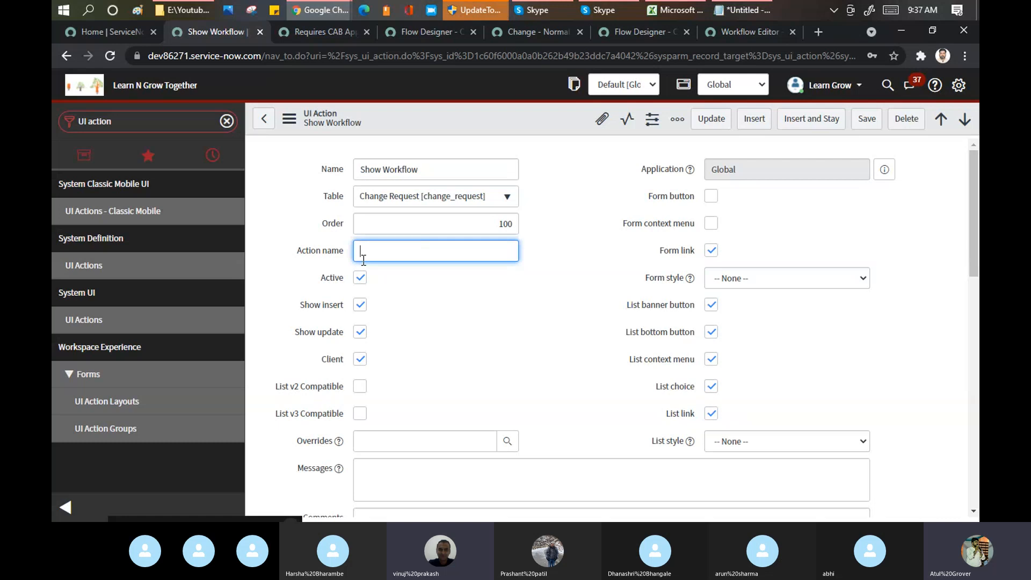
{"action": "type", "text": "Show Workflow"}
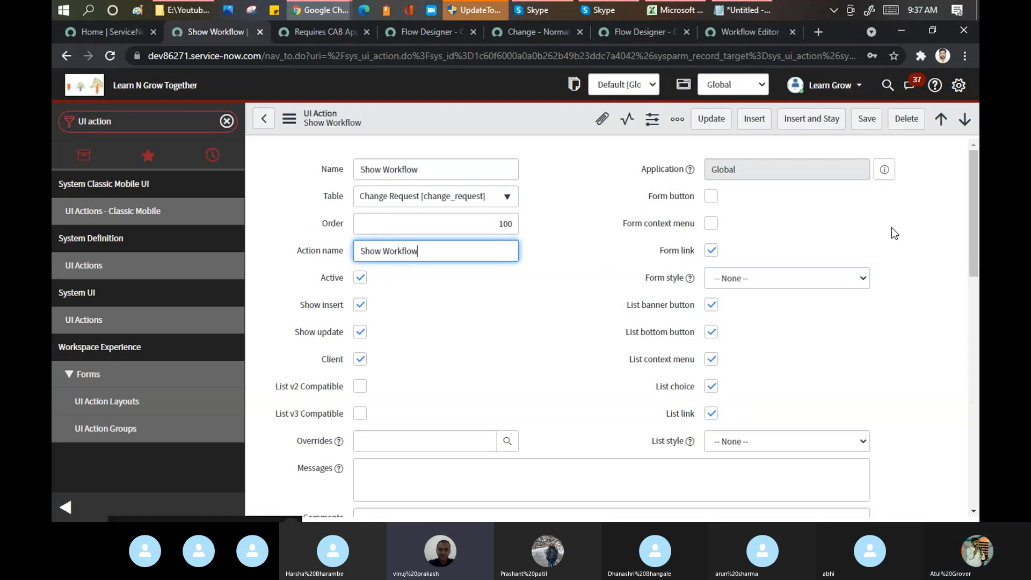
Turn off the List context menu, List bottom button and List banner button options of the Show Workflow action
{"action": "scroll", "coordinate": [972, 211], "scroll_direction": "down", "scroll_amount": 2}
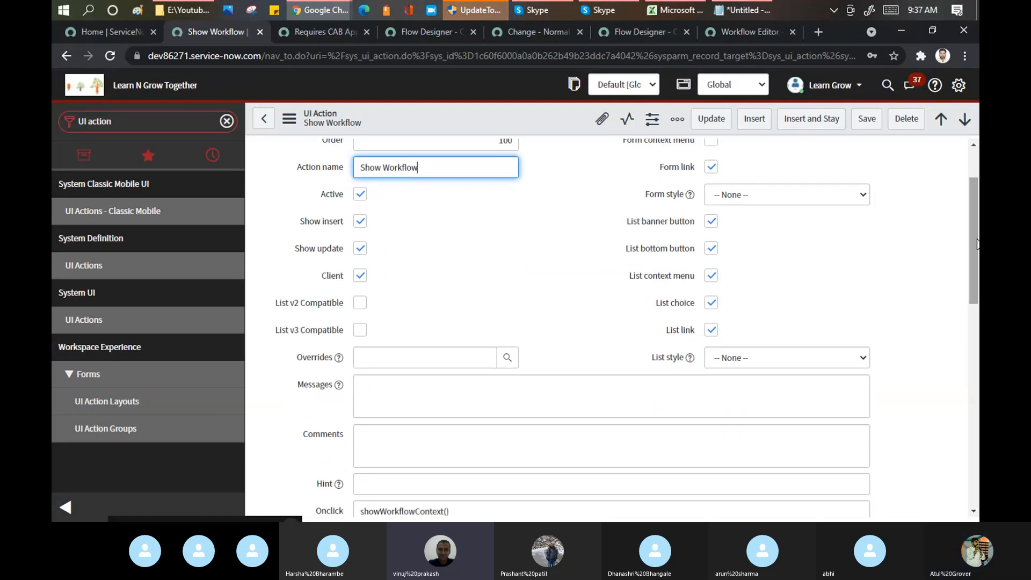
{"action": "left_click", "coordinate": [711, 275]}
{"action": "left_click", "coordinate": [712, 249]}
{"action": "left_click", "coordinate": [712, 222]}
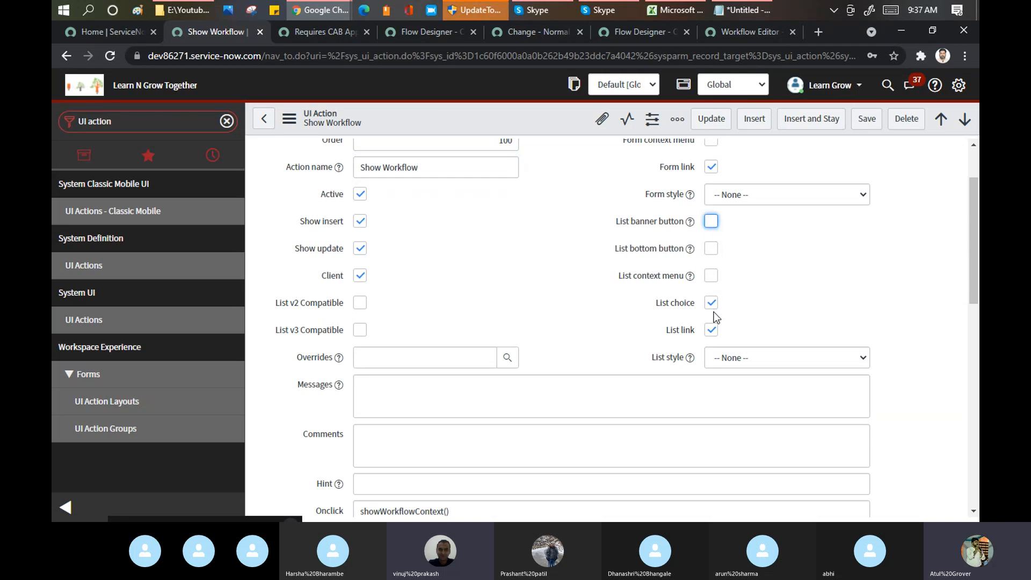
Review the condition and script of the Show Workflow action, and save the record
{"action": "left_click_drag", "start_coordinate": [977, 278], "coordinate": [978, 362]}
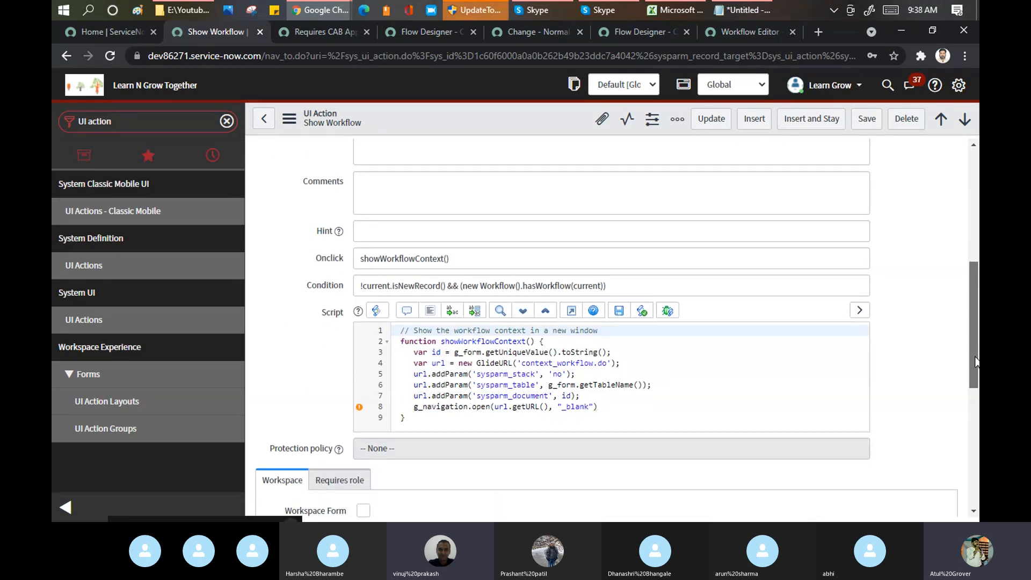
{"action": "left_click_drag", "start_coordinate": [977, 362], "coordinate": [977, 363]}
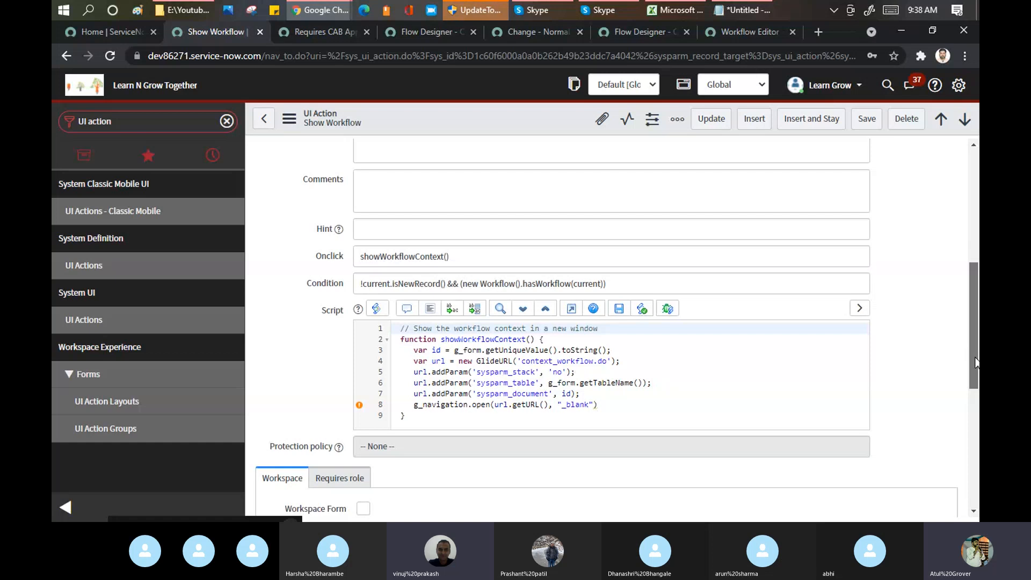
{"action": "left_click_drag", "start_coordinate": [977, 364], "coordinate": [978, 263]}
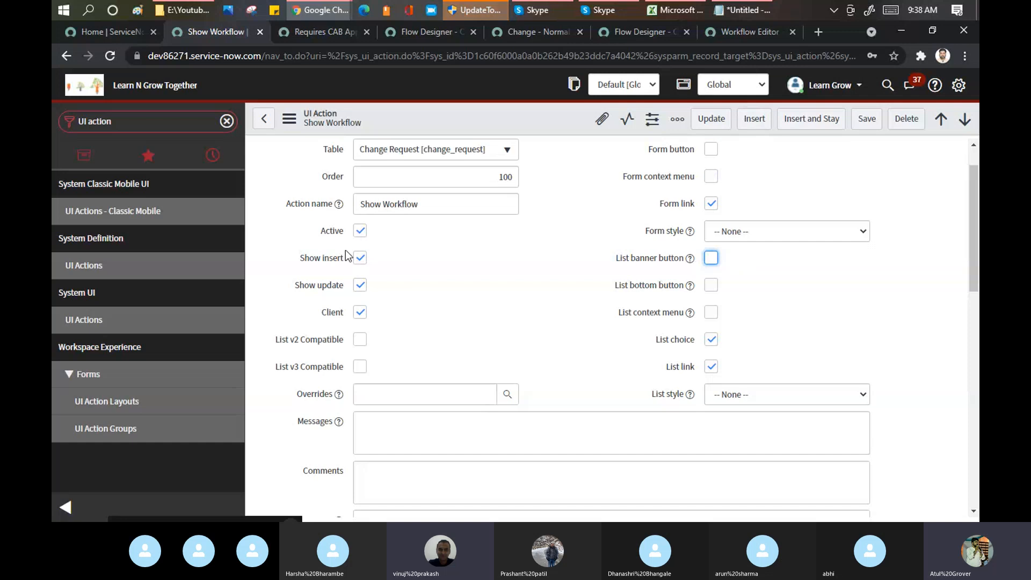
{"action": "left_click", "coordinate": [871, 122]}
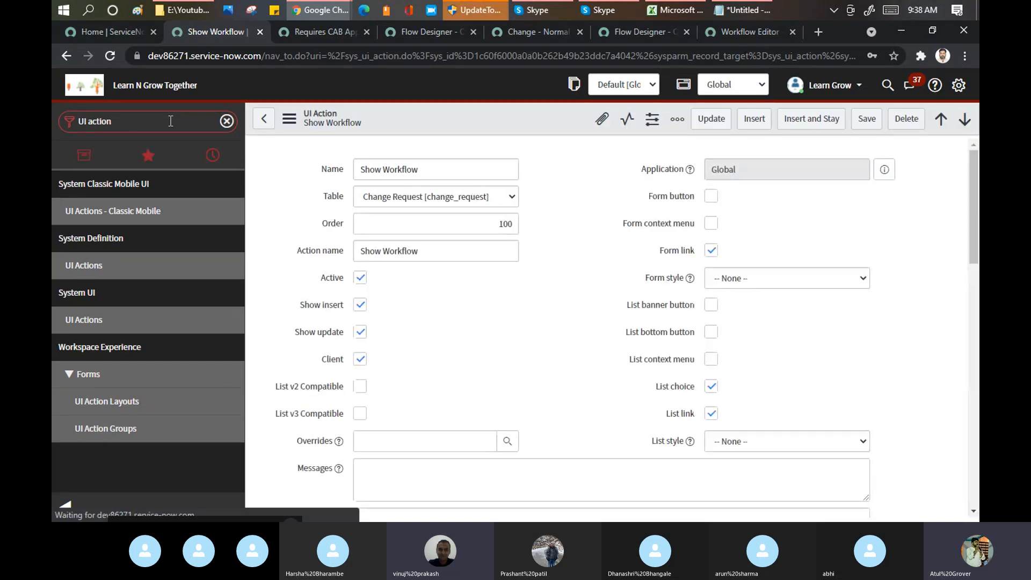
Filter the navigator by "change p" and open the Change Properties page
{"action": "left_click", "coordinate": [171, 121]}
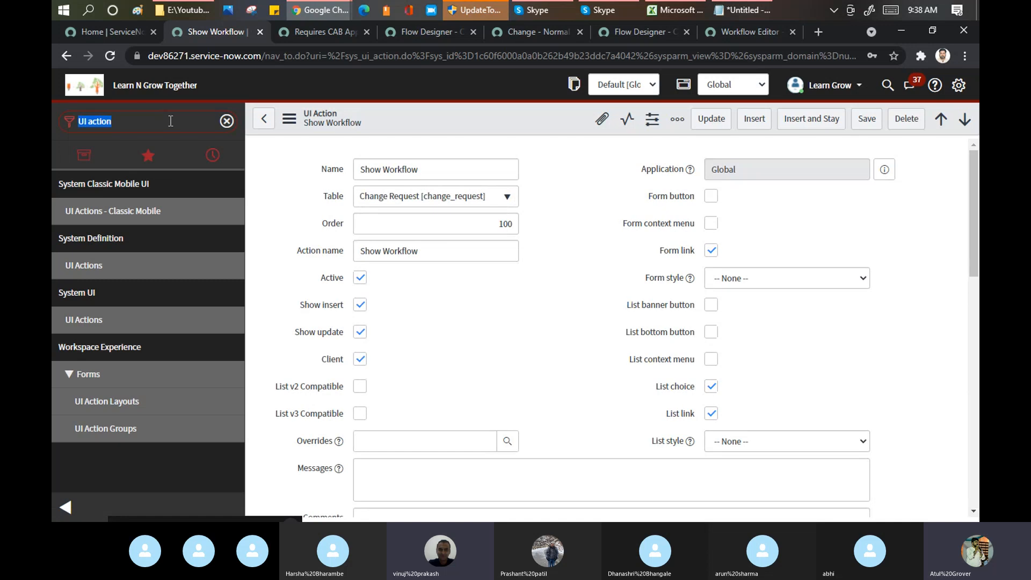
{"action": "type", "text": "change p"}
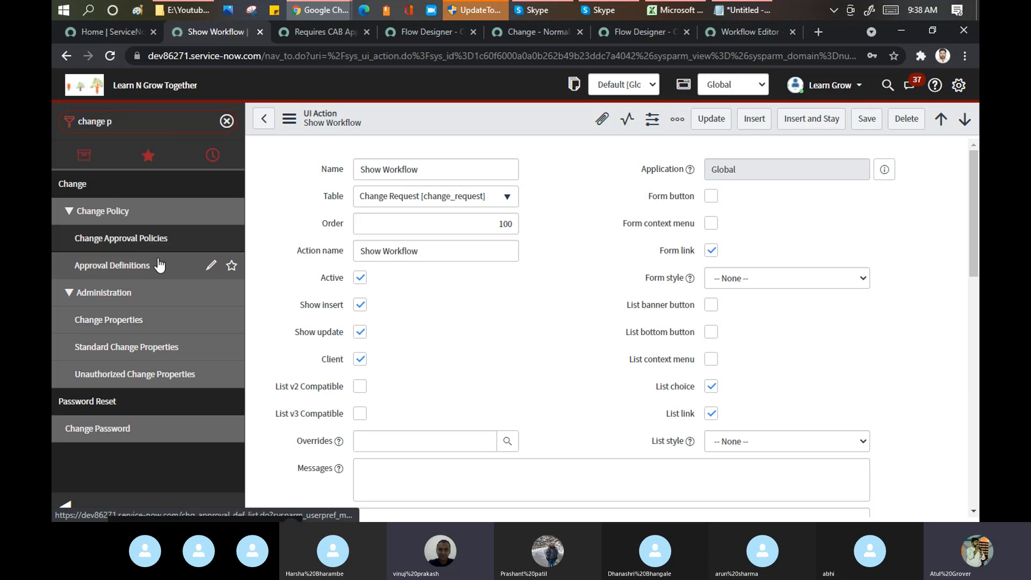
{"action": "left_click", "coordinate": [111, 320]}
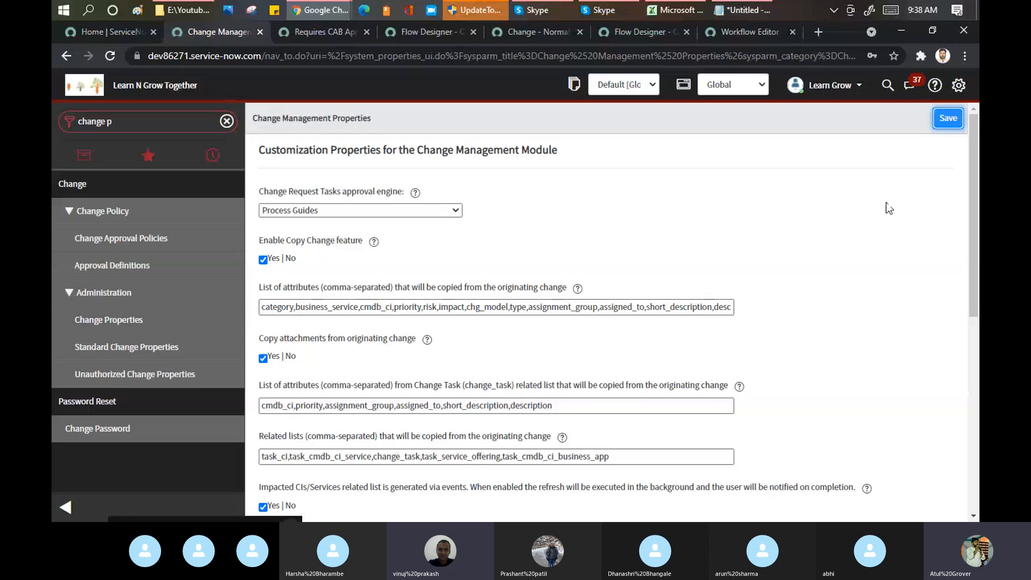
Search the Change Management properties page for "task" and read through the properties down to the end
{"action": "left_click_drag", "start_coordinate": [971, 144], "coordinate": [974, 344]}
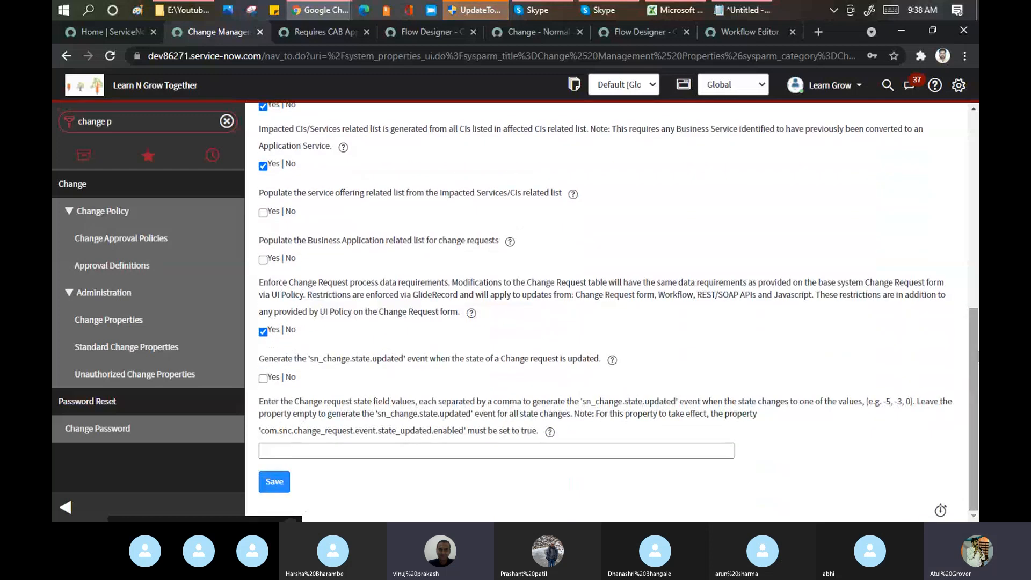
{"action": "key", "text": "ctrl+f"}
{"action": "type", "text": "task"}
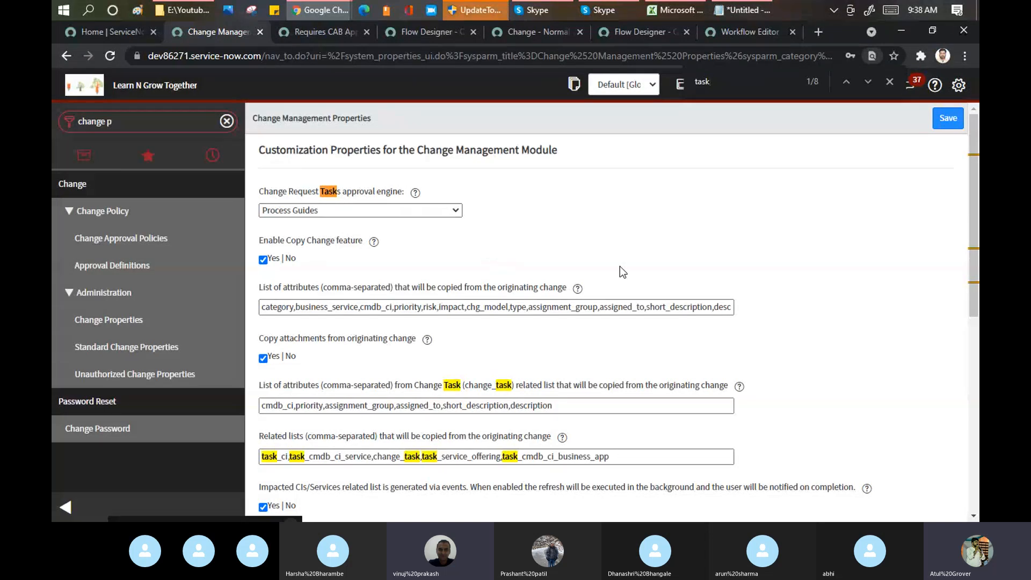
{"action": "scroll", "coordinate": [791, 261], "scroll_direction": "down", "scroll_amount": 3}
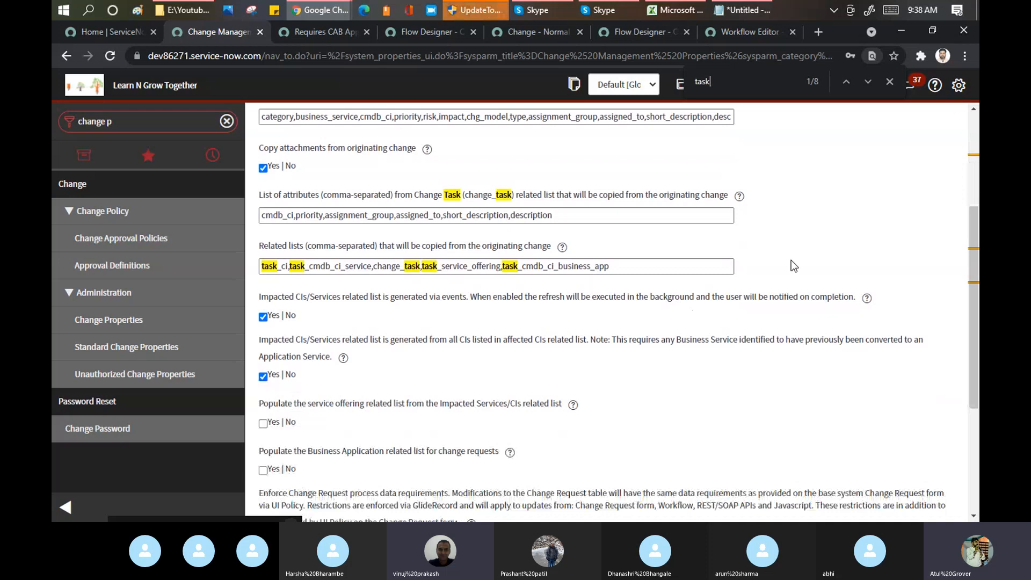
{"action": "scroll", "coordinate": [791, 260], "scroll_direction": "down", "scroll_amount": 1}
{"action": "scroll", "coordinate": [791, 260], "scroll_direction": "down", "scroll_amount": 3}
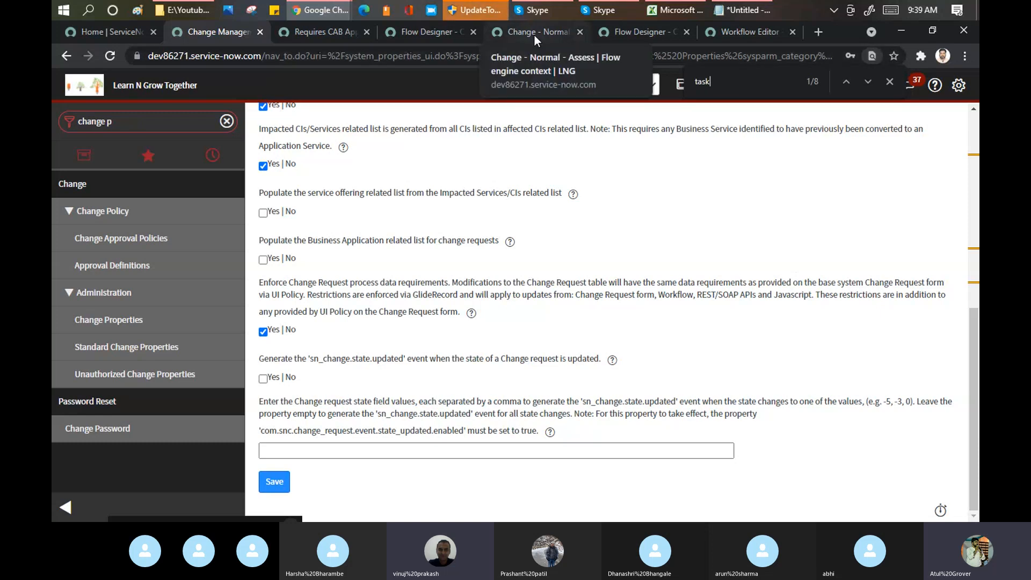
In the workflow editor, check which subflow the Workflow activity after the Implement branch of Change Request - Normal calls, and close its properties
{"action": "left_click", "coordinate": [726, 31]}
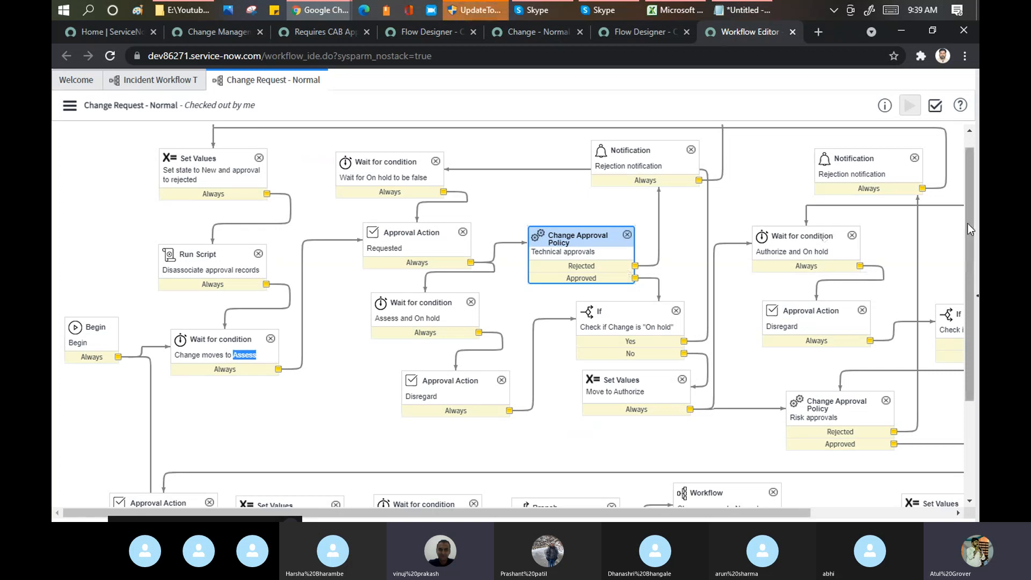
{"action": "left_click_drag", "start_coordinate": [969, 224], "coordinate": [969, 318]}
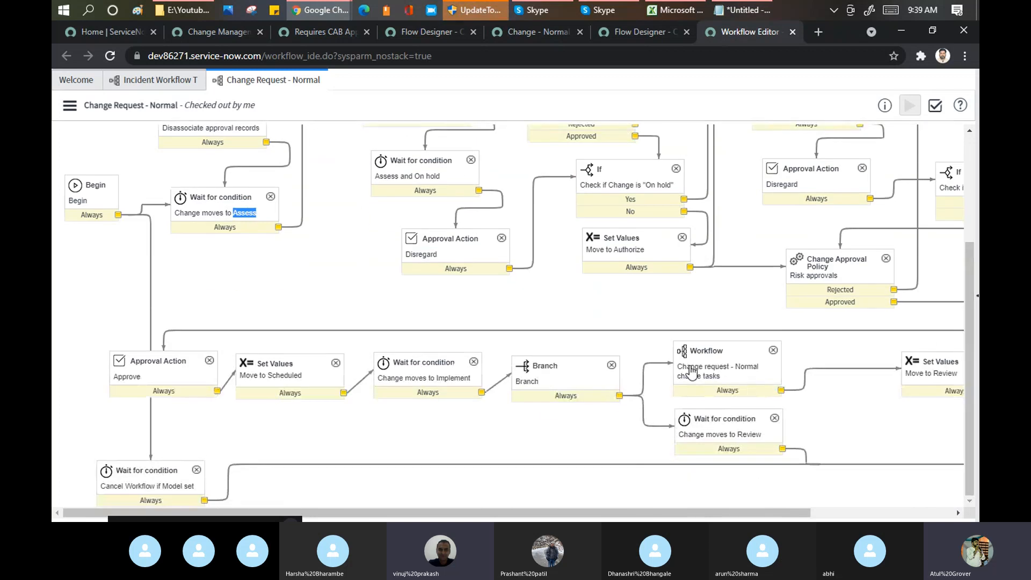
{"action": "double_click", "coordinate": [726, 370]}
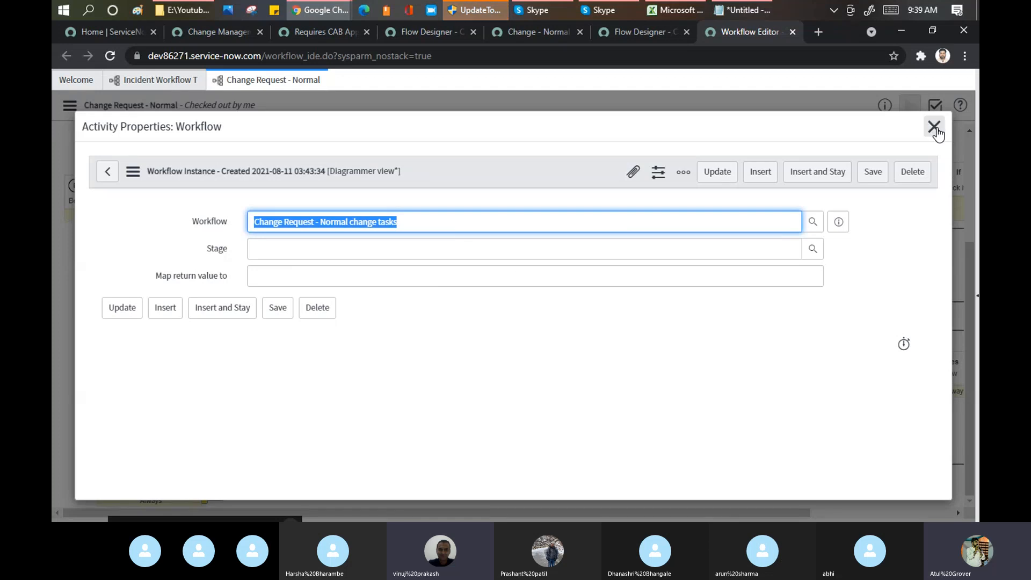
{"action": "left_click", "coordinate": [934, 127]}
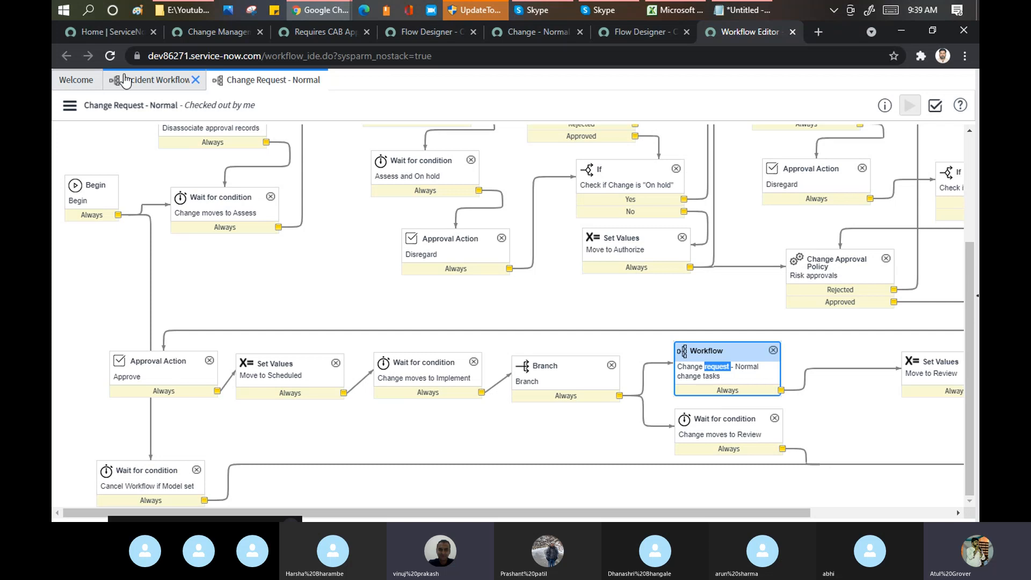
Display the list of published workflows on the workflow editor's welcome page
{"action": "left_click", "coordinate": [76, 80]}
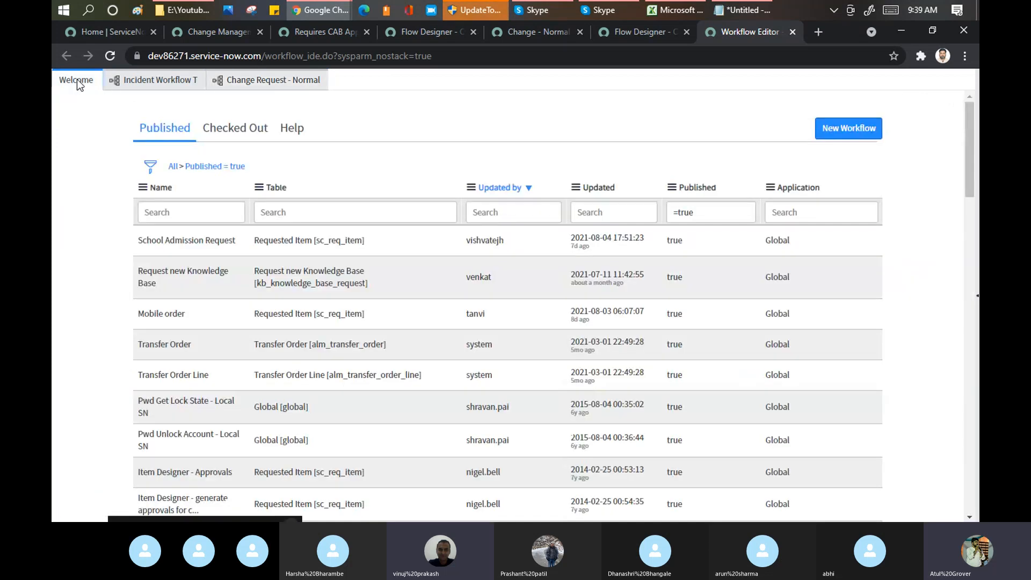
{"action": "left_click", "coordinate": [169, 81]}
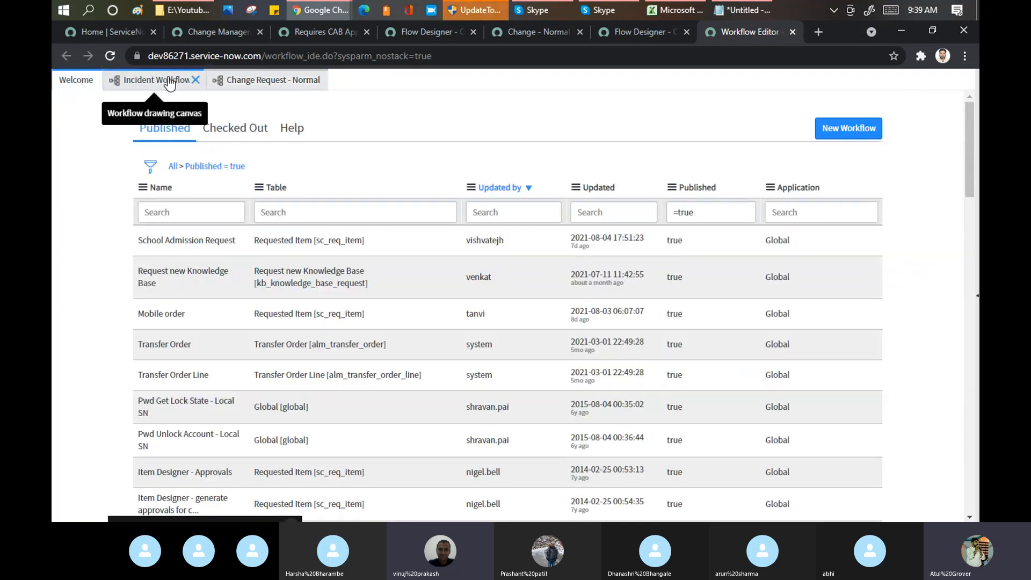
{"action": "left_click", "coordinate": [84, 84]}
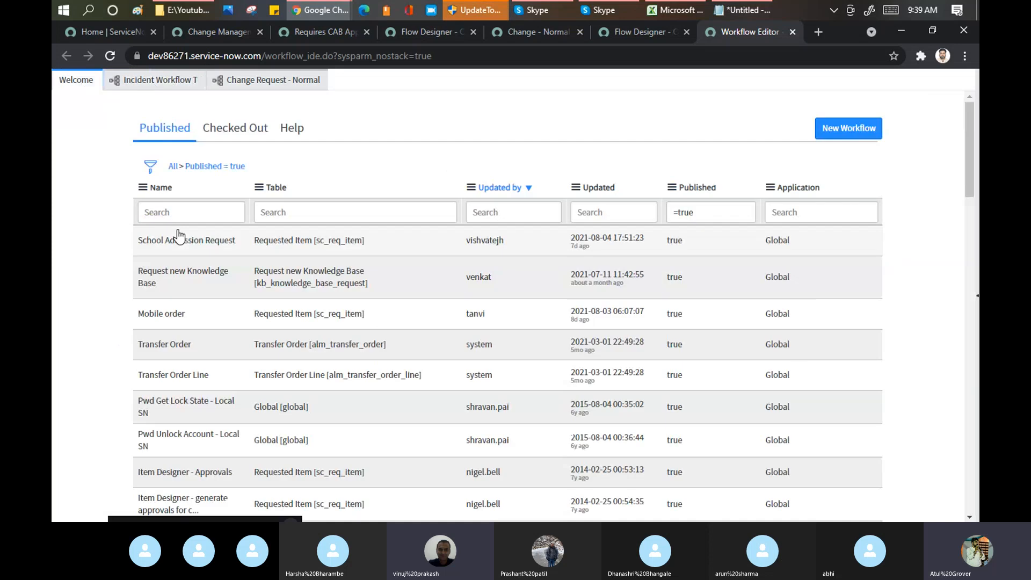
Filter the published workflows by names starting with "change" and open Change Request - Normal change tasks
{"action": "left_click", "coordinate": [200, 209]}
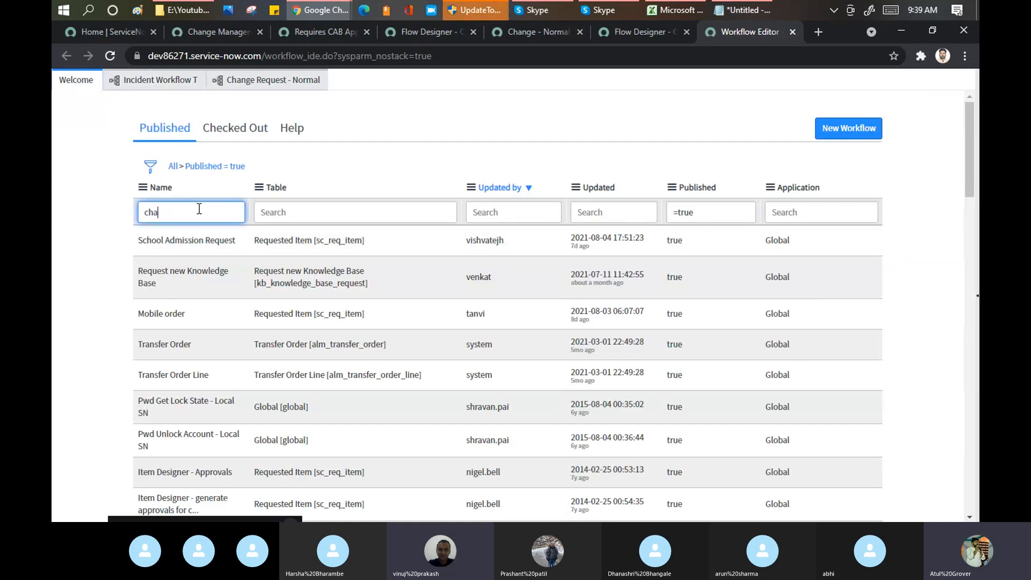
{"action": "type", "text": "change"}
{"action": "key", "text": "Return"}
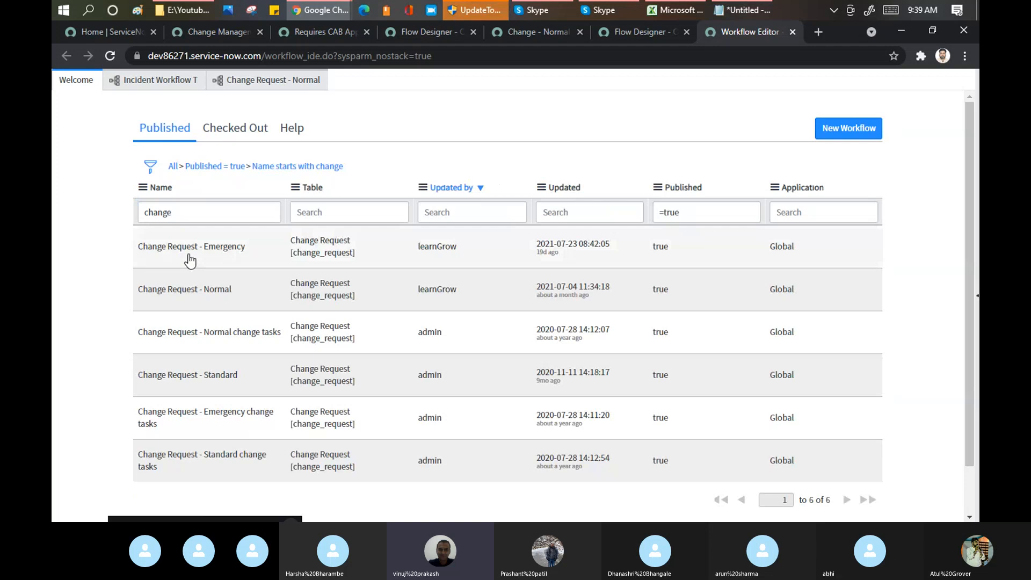
{"action": "left_click", "coordinate": [180, 334]}
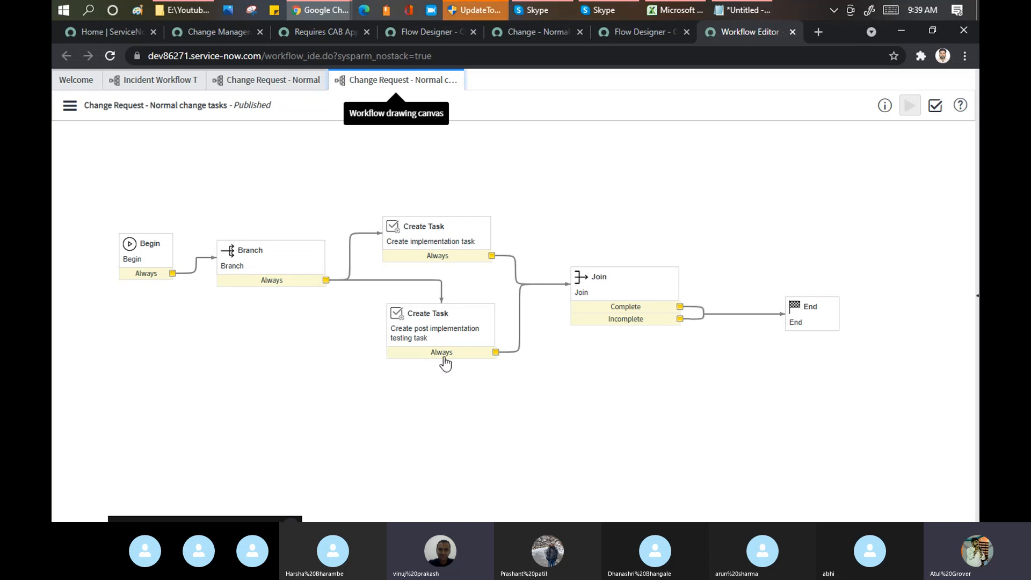
Inspect the properties of the Branch and Create implementation task activities, including the task's set values, and close them
{"action": "double_click", "coordinate": [248, 265]}
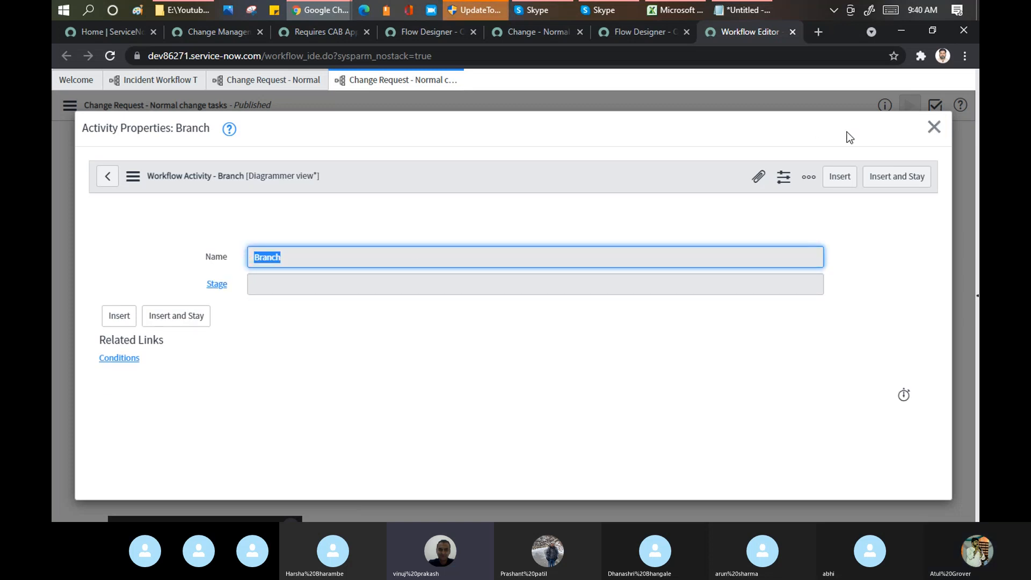
{"action": "left_click", "coordinate": [934, 127]}
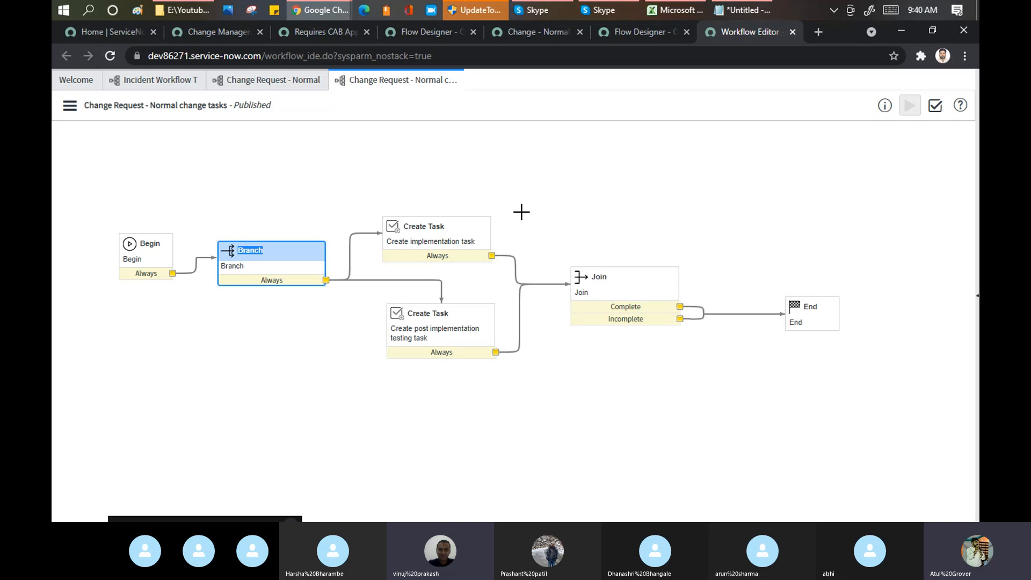
{"action": "double_click", "coordinate": [416, 243]}
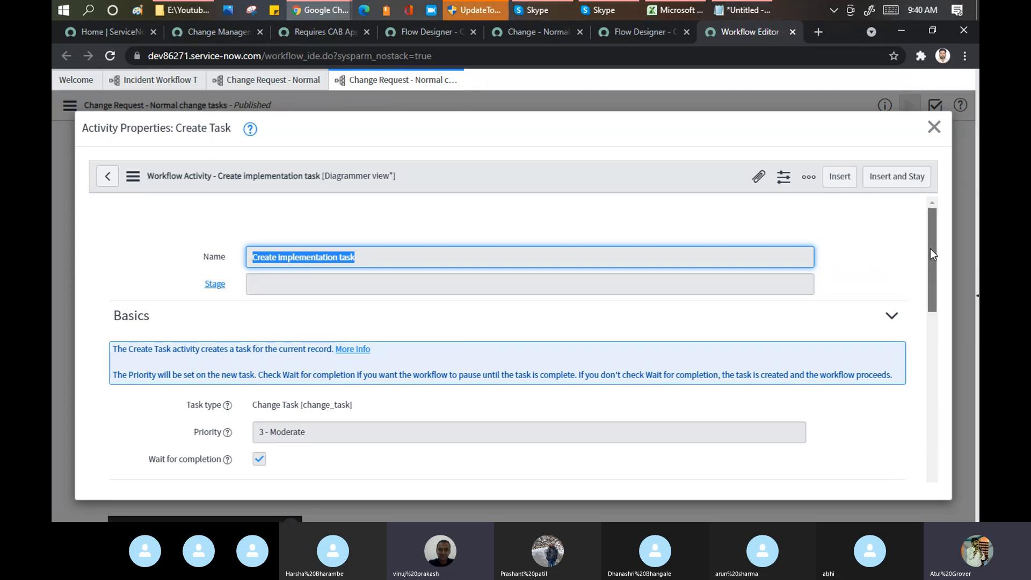
{"action": "left_click_drag", "start_coordinate": [930, 249], "coordinate": [935, 321]}
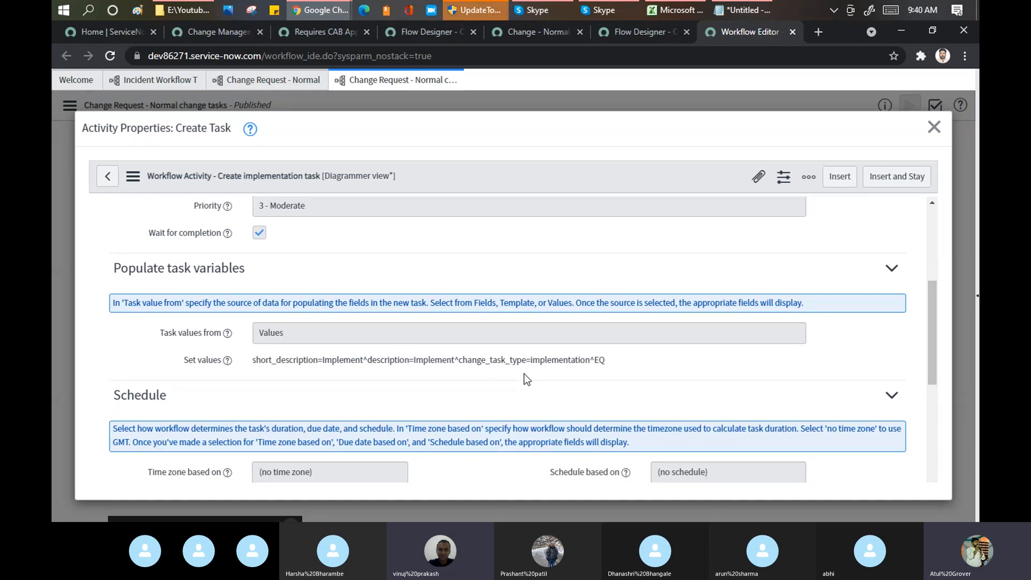
{"action": "left_click", "coordinate": [934, 129]}
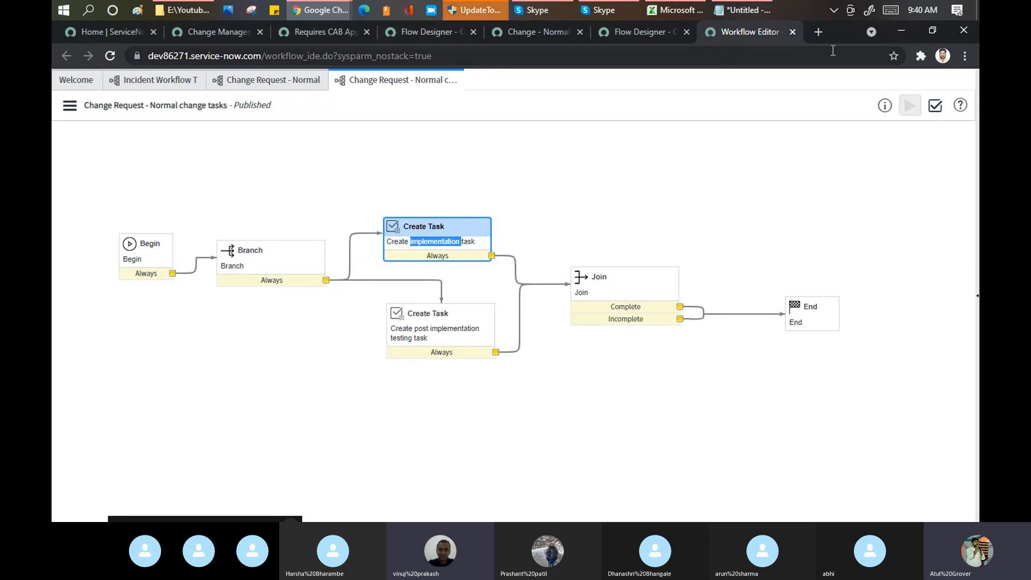
Search Google in a new browser tab for "change task property n Servicenow"
{"action": "left_click", "coordinate": [823, 34]}
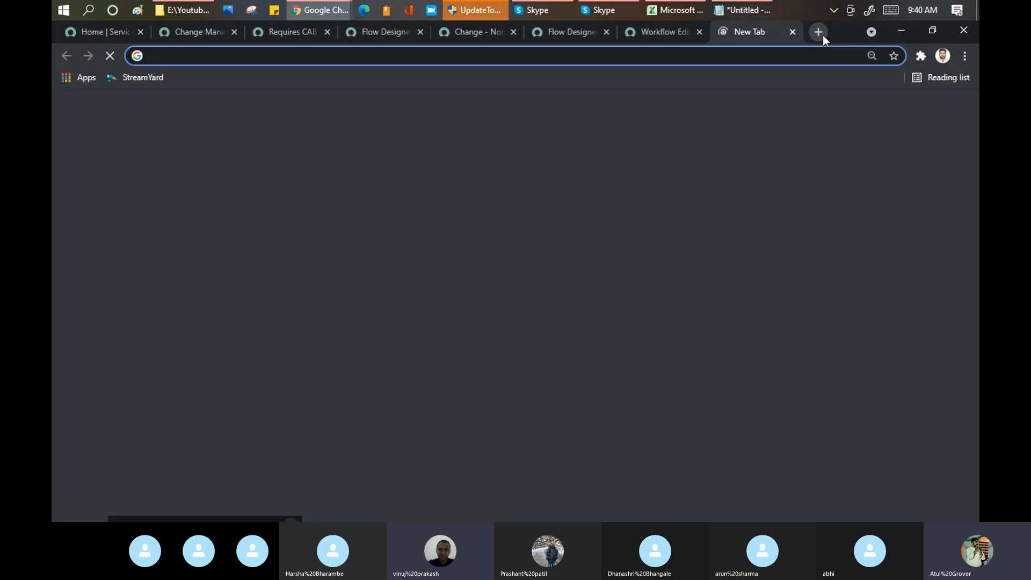
{"action": "type", "text": "change"}
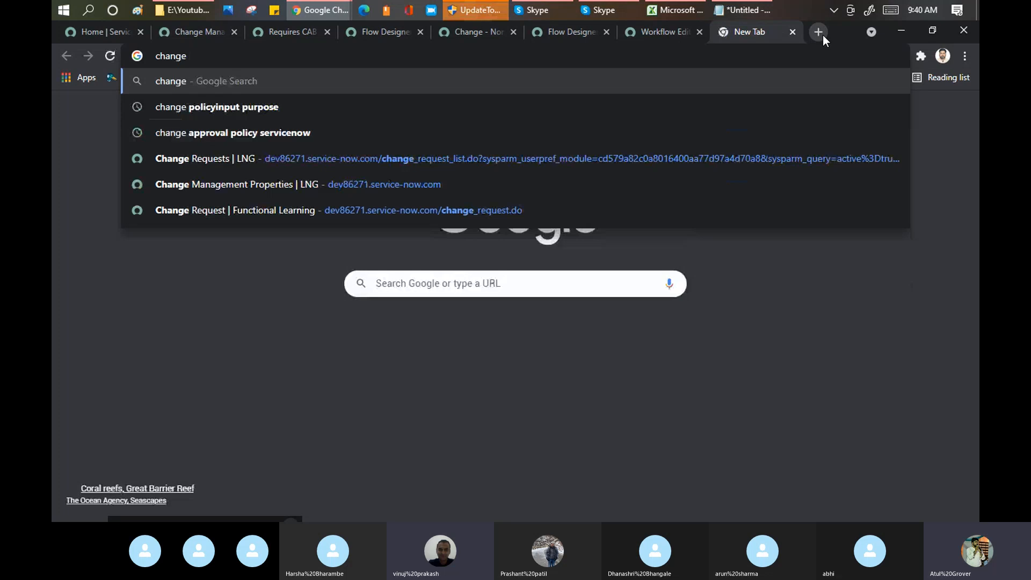
{"action": "type", "text": " task proper"}
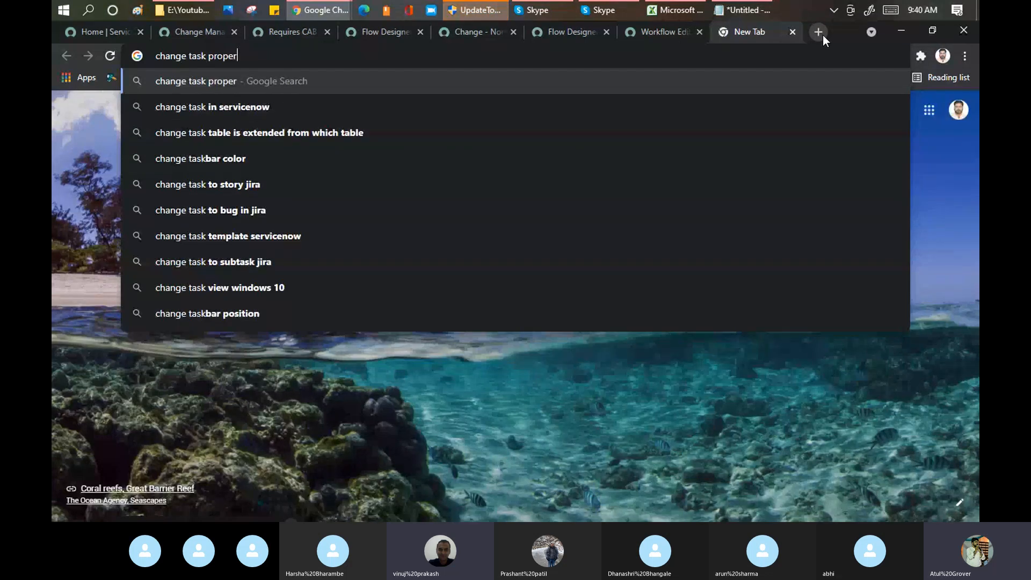
{"action": "type", "text": "ty n Servicenow"}
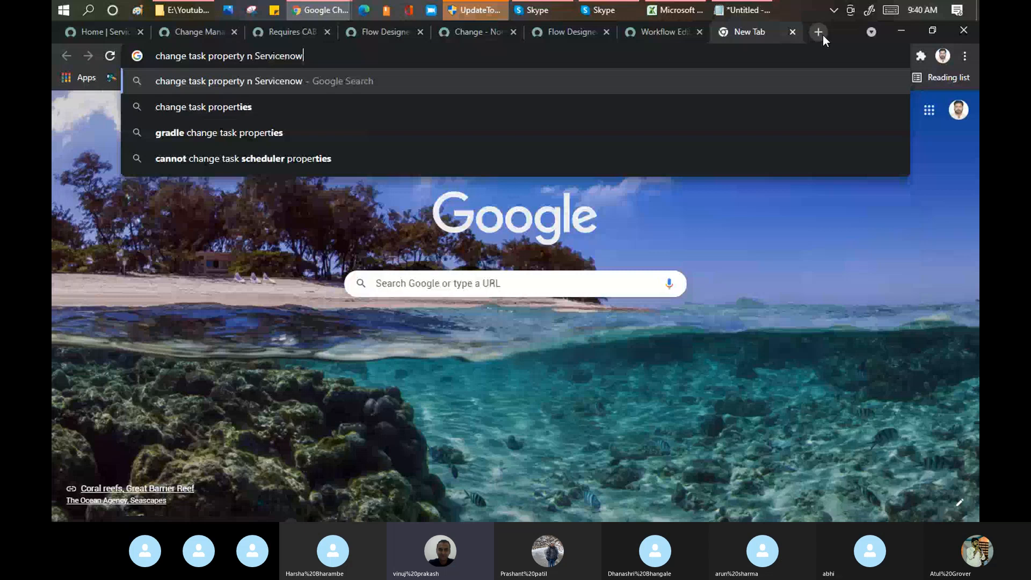
{"action": "key", "text": "Return"}
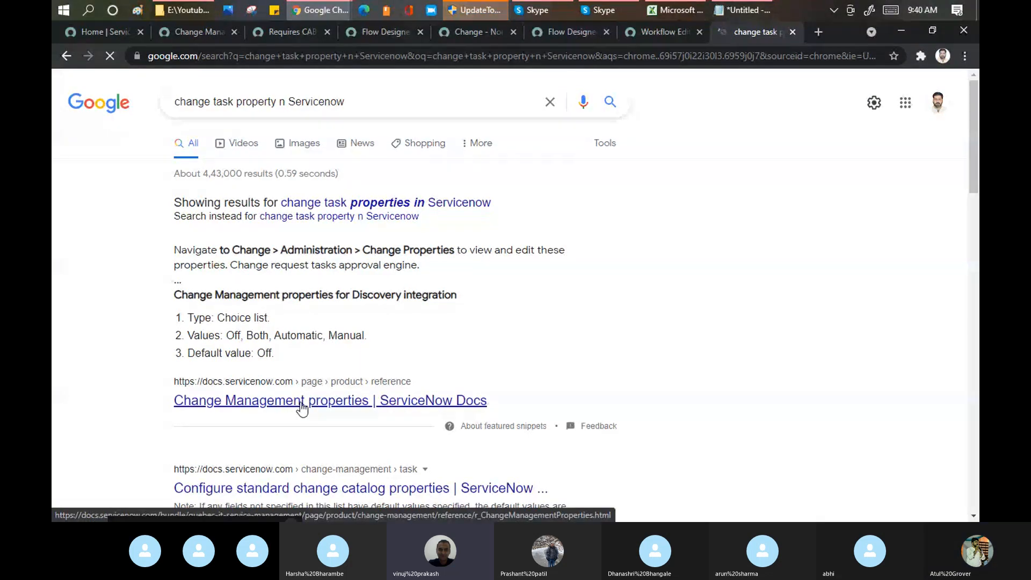
Open the Change Management properties page of ServiceNow Docs in its own tab and read through the property table
{"action": "middle_click", "coordinate": [301, 404]}
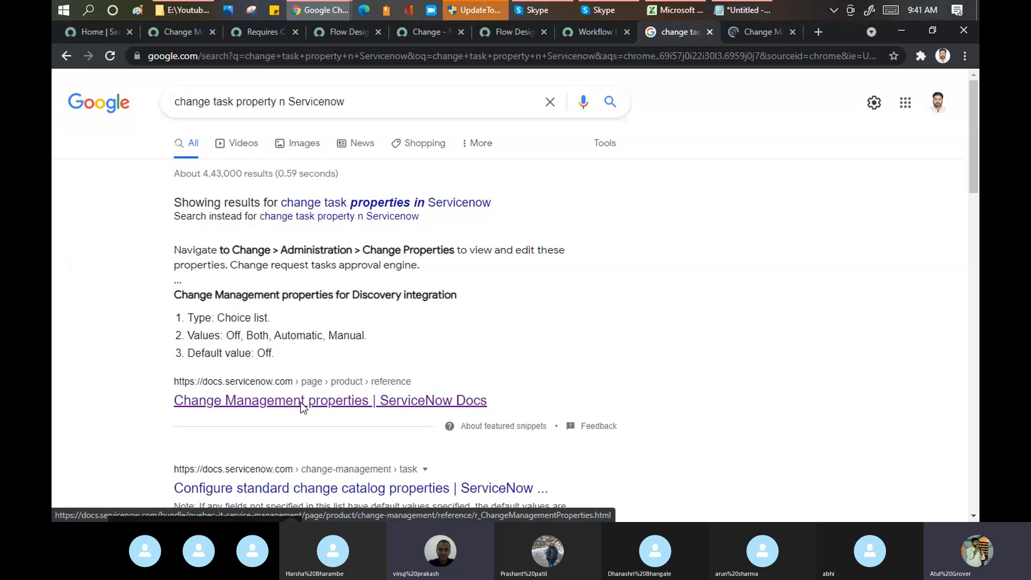
{"action": "left_click", "coordinate": [749, 31]}
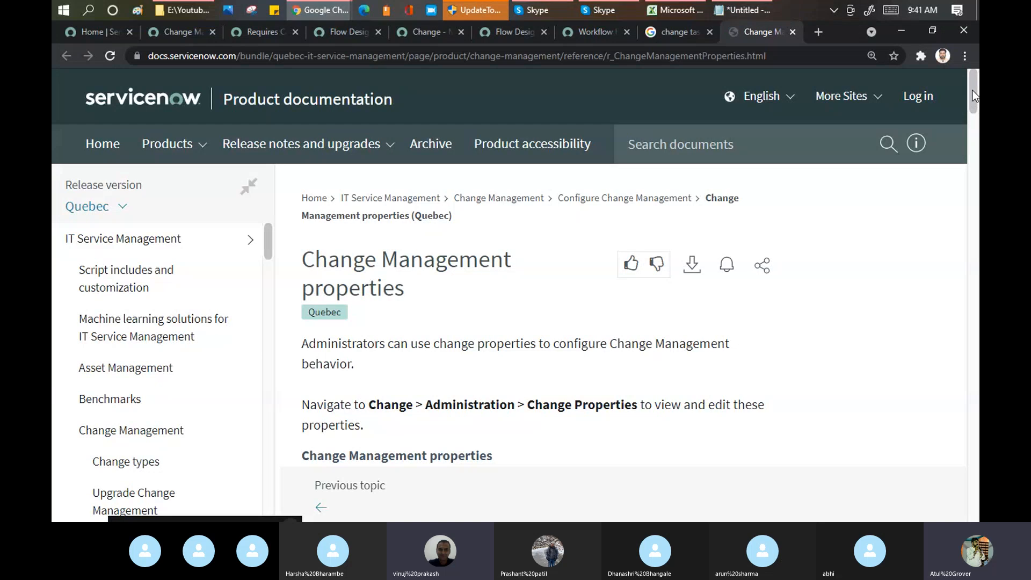
{"action": "left_click_drag", "start_coordinate": [972, 91], "coordinate": [976, 126]}
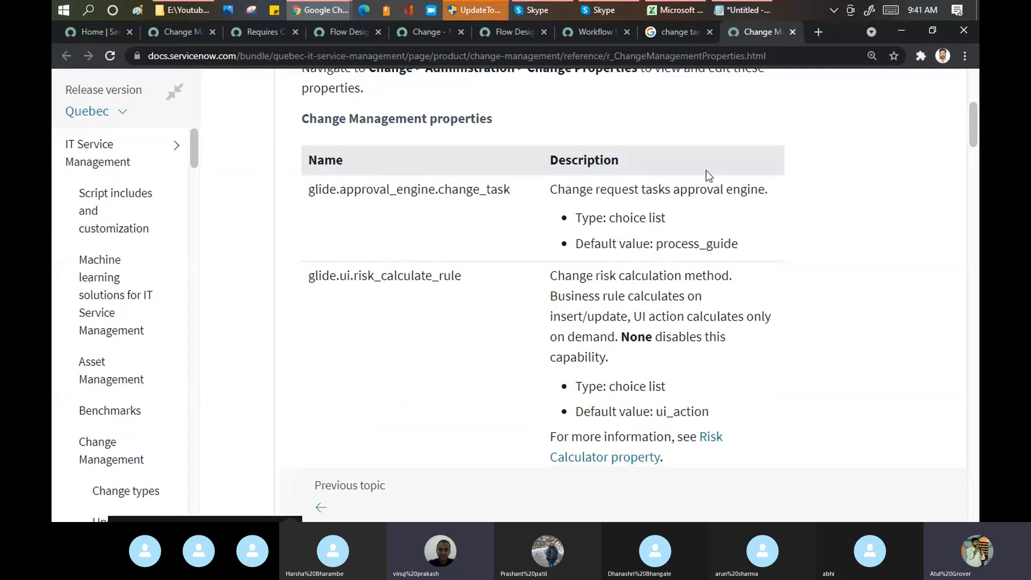
{"action": "scroll", "coordinate": [627, 219], "scroll_direction": "down", "scroll_amount": 1}
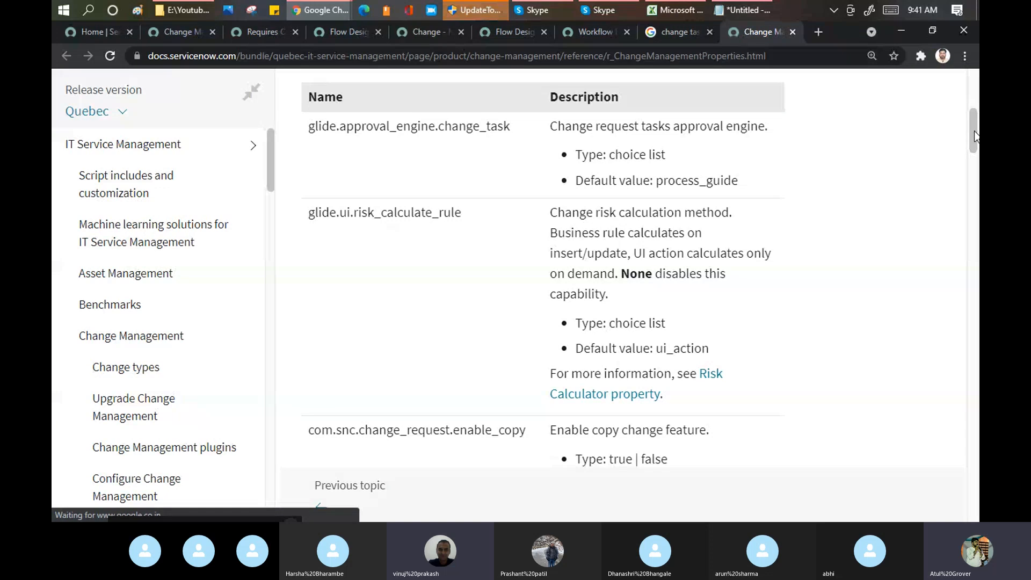
{"action": "left_click_drag", "start_coordinate": [976, 135], "coordinate": [973, 261]}
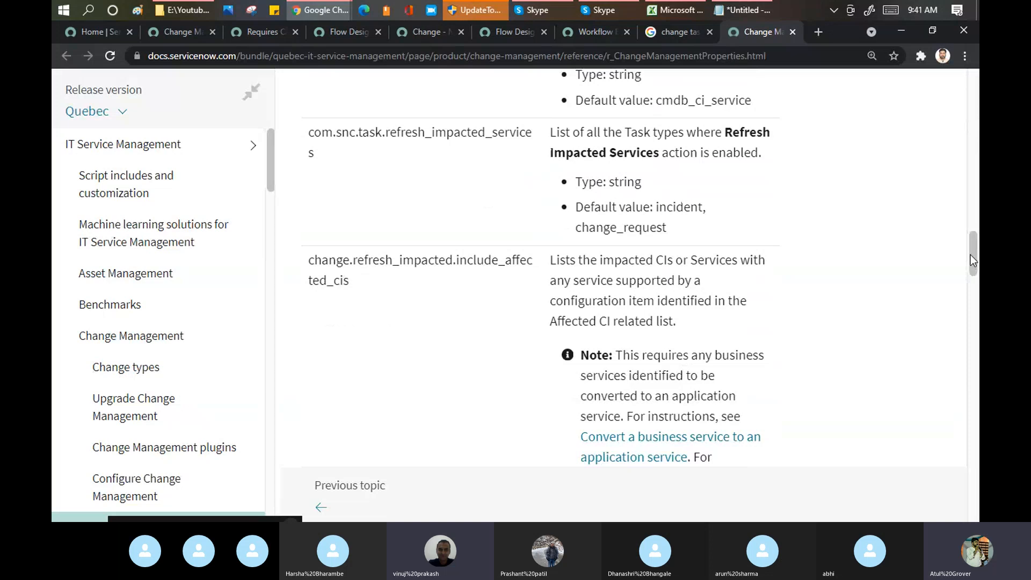
Search Google in another new tab for "how to enable change task in Servicenow for normal change"
{"action": "left_click", "coordinate": [817, 32]}
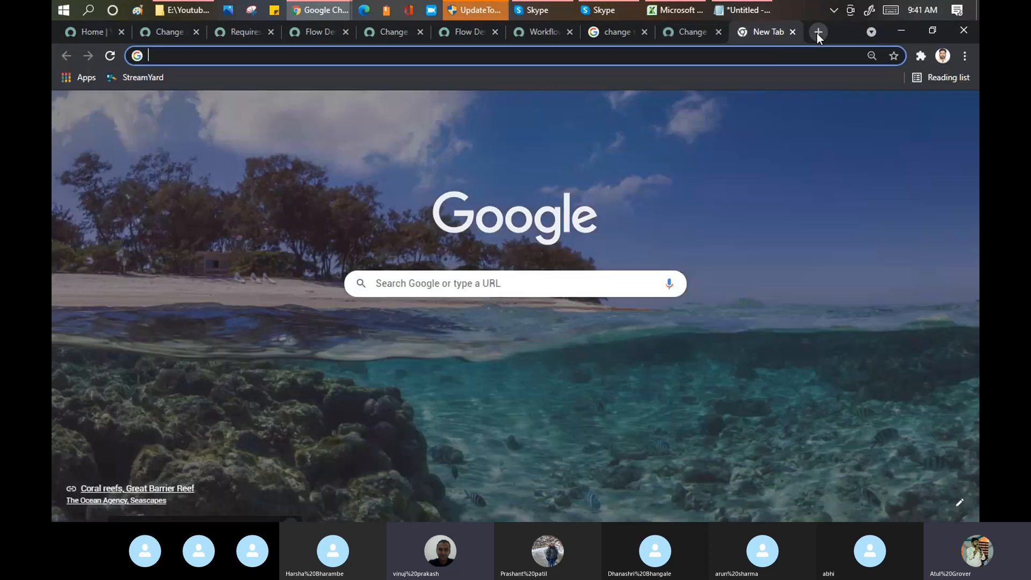
{"action": "type", "text": "how to enable change task in"}
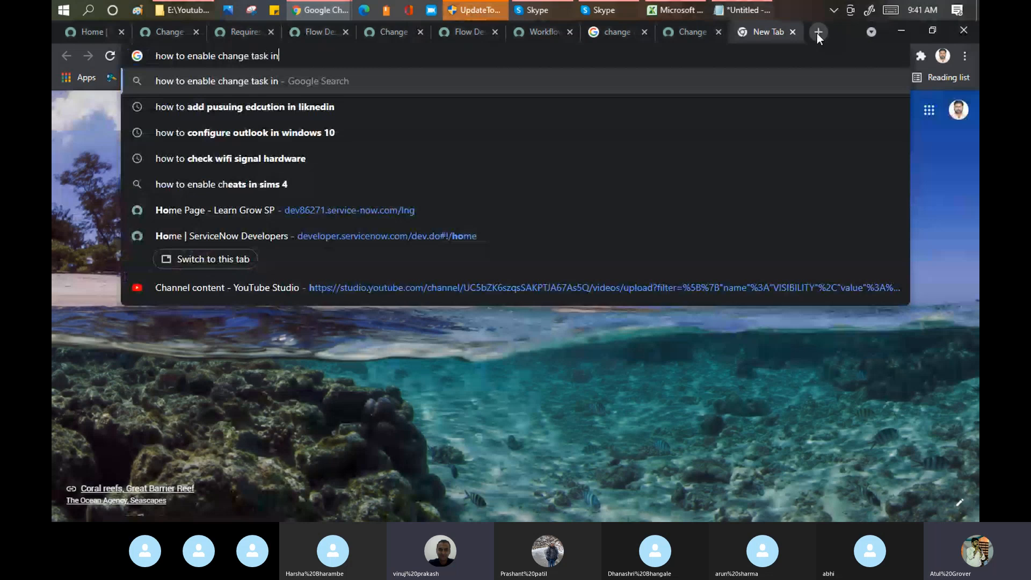
{"action": "type", "text": " Servicenow f"}
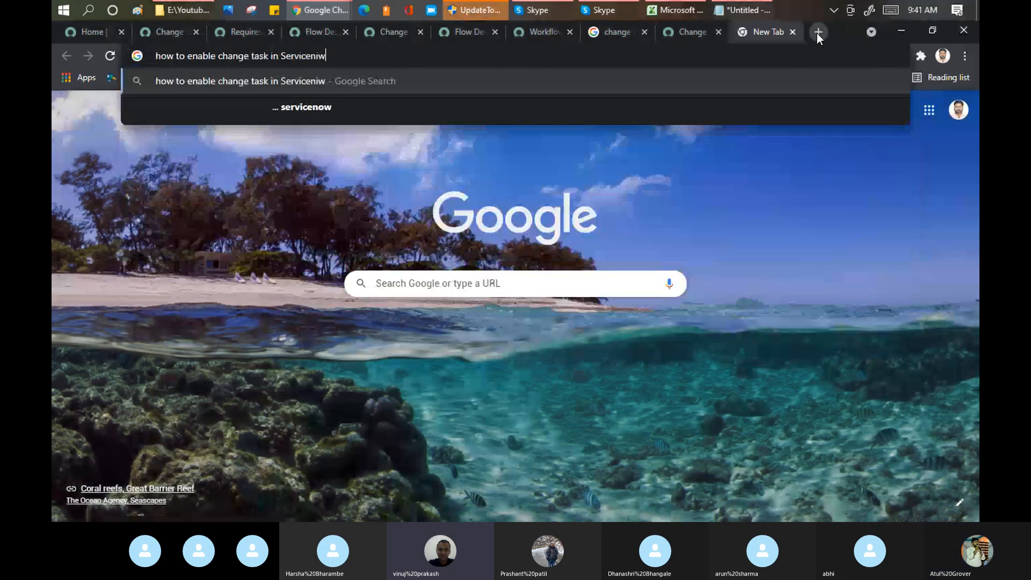
{"action": "type", "text": "or no"}
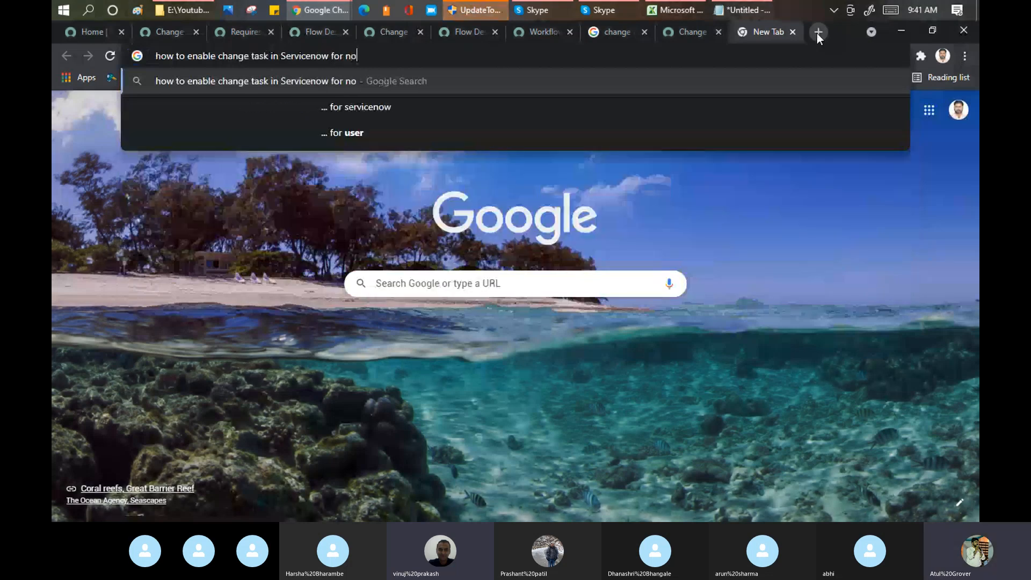
{"action": "type", "text": "rmal change"}
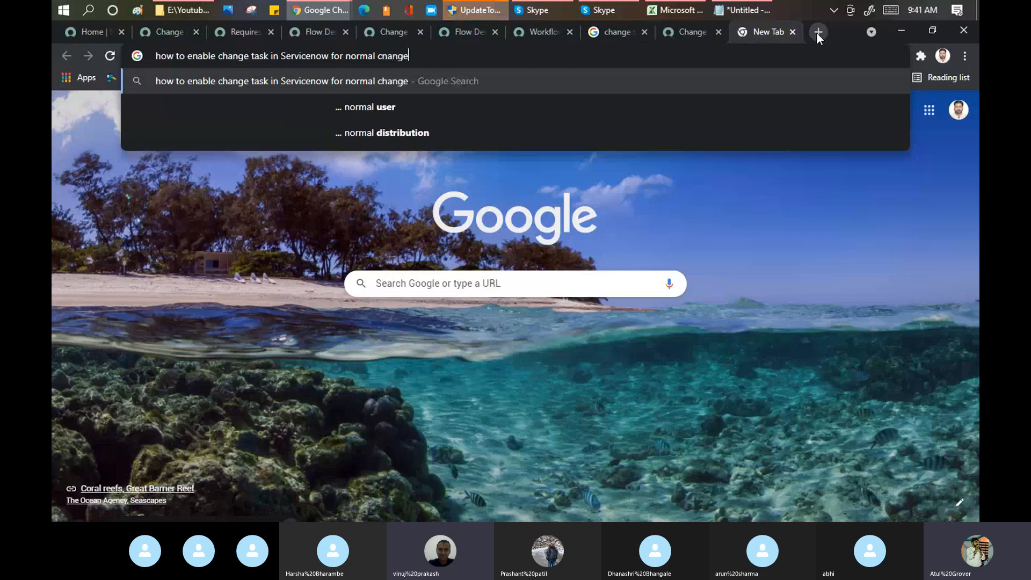
{"action": "key", "text": "Return"}
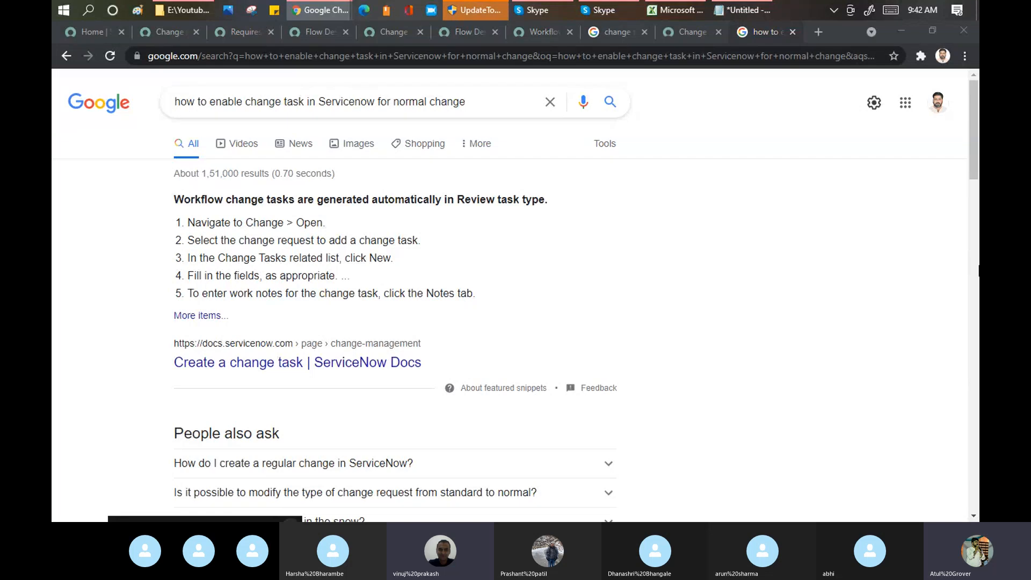
Look through the search results on enabling change tasks down to the related searches
{"action": "left_click_drag", "start_coordinate": [976, 143], "coordinate": [976, 144]}
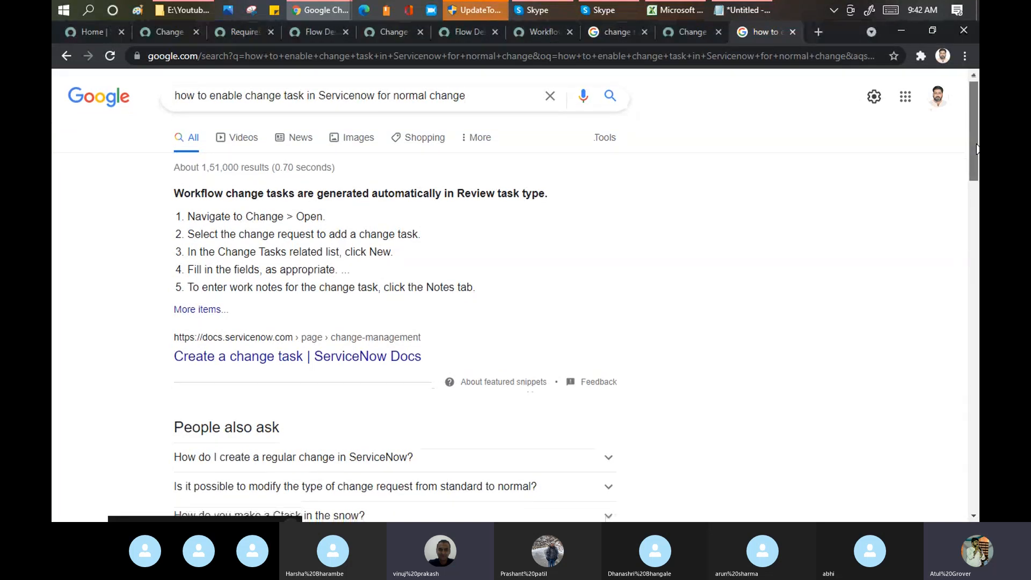
{"action": "key", "text": "super+e"}
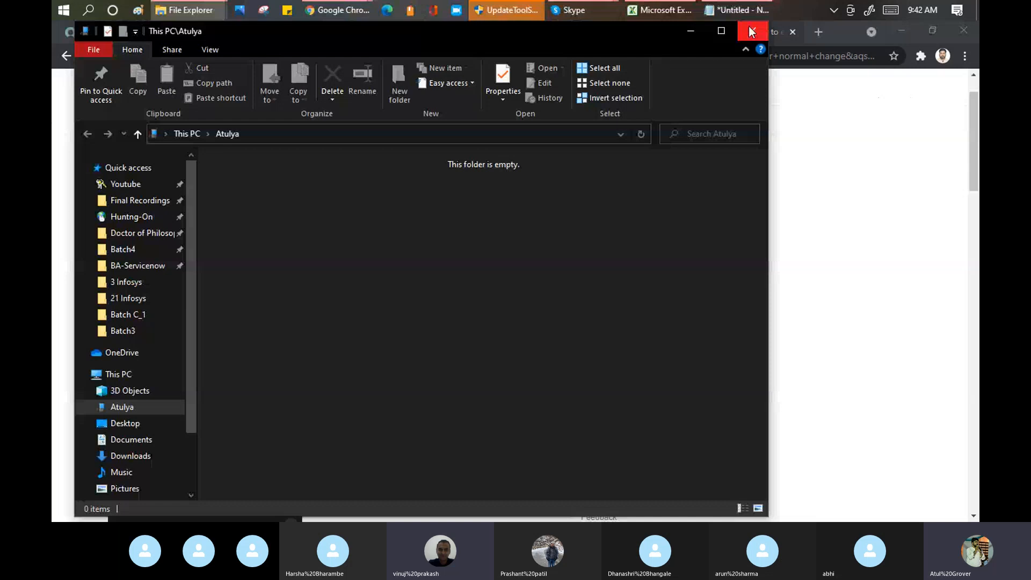
{"action": "left_click", "coordinate": [752, 33]}
{"action": "left_click_drag", "start_coordinate": [976, 151], "coordinate": [972, 233]}
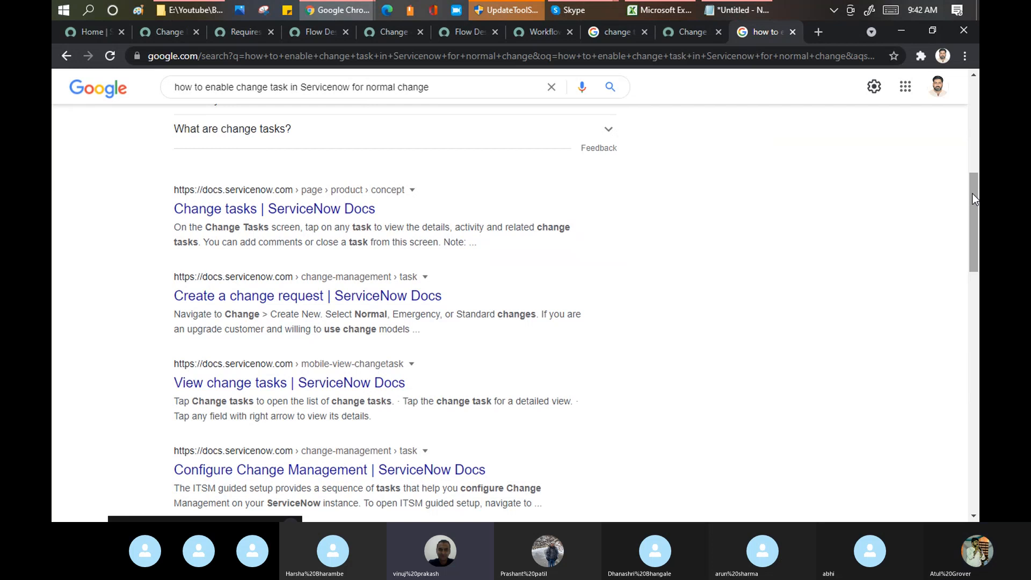
{"action": "left_click_drag", "start_coordinate": [975, 199], "coordinate": [949, 387]}
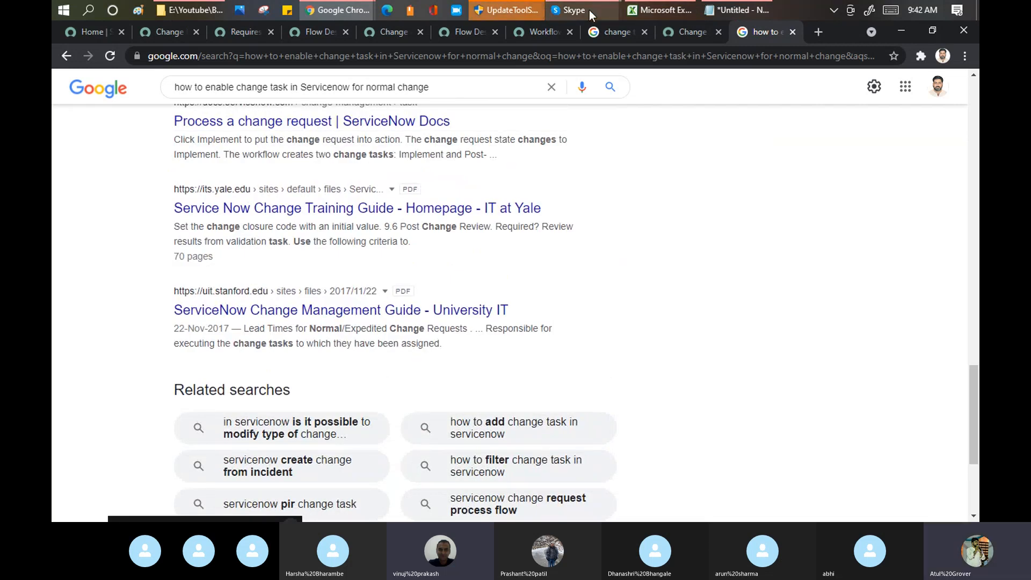
Switch to the Training Batch 4 call in Skype and display its additional call options
{"action": "mouse_move", "coordinate": [589, 10]}
{"action": "left_click", "coordinate": [518, 81]}
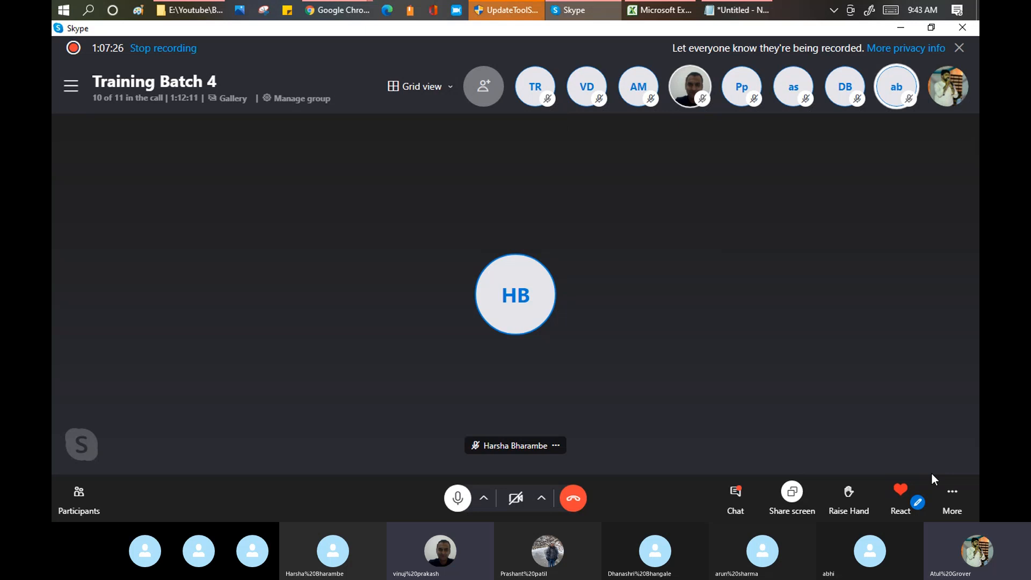
{"action": "left_click", "coordinate": [956, 495]}
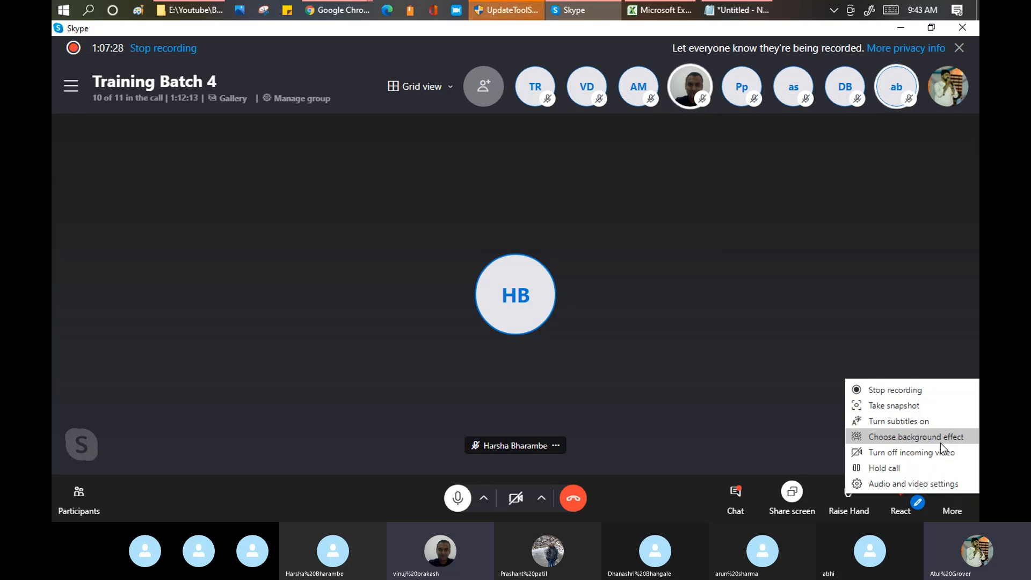